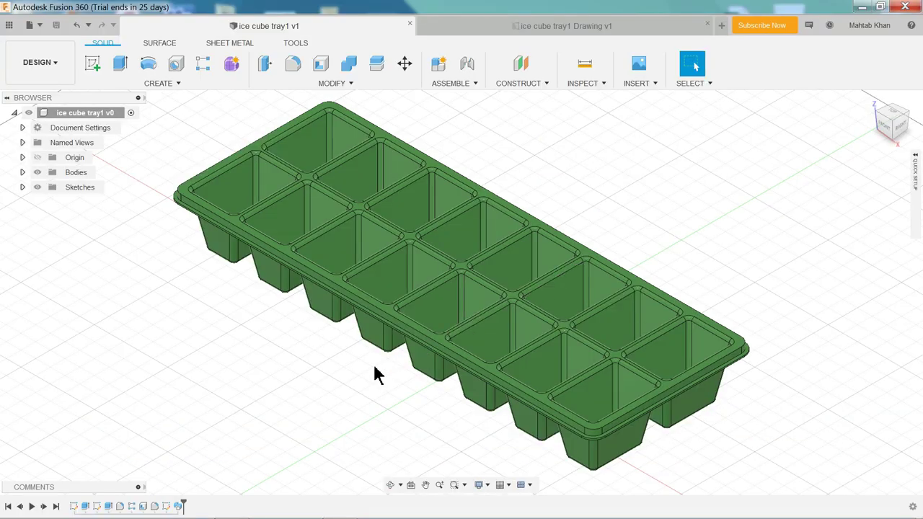
Orbit the finished ice cube tray to a low side angle, then switch to its drawing
{"action": "mouse_move", "coordinate": [346, 376]}
{"action": "middle_mouse_down", "text": "shift"}
{"action": "mouse_move", "coordinate": [347, 340]}
{"action": "mouse_move", "coordinate": [358, 367]}
{"action": "middle_mouse_up", "text": "shift"}
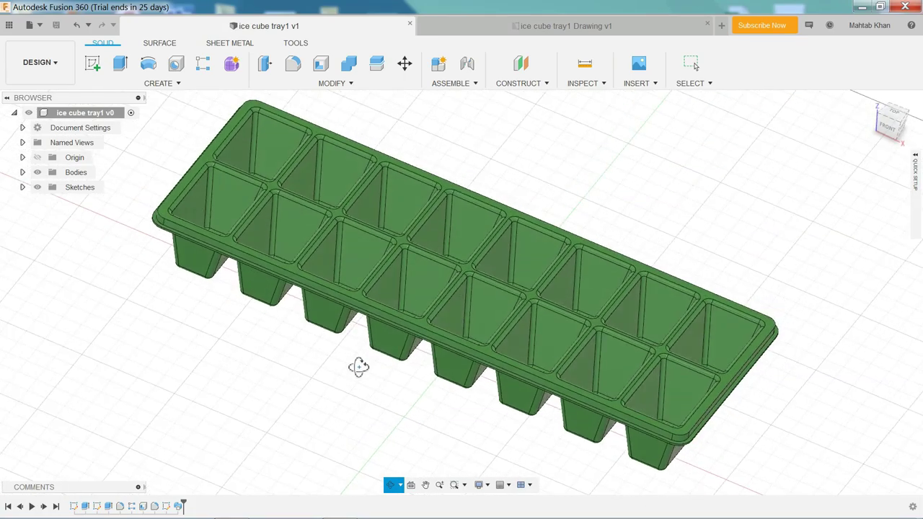
{"action": "key", "text": "Escape"}
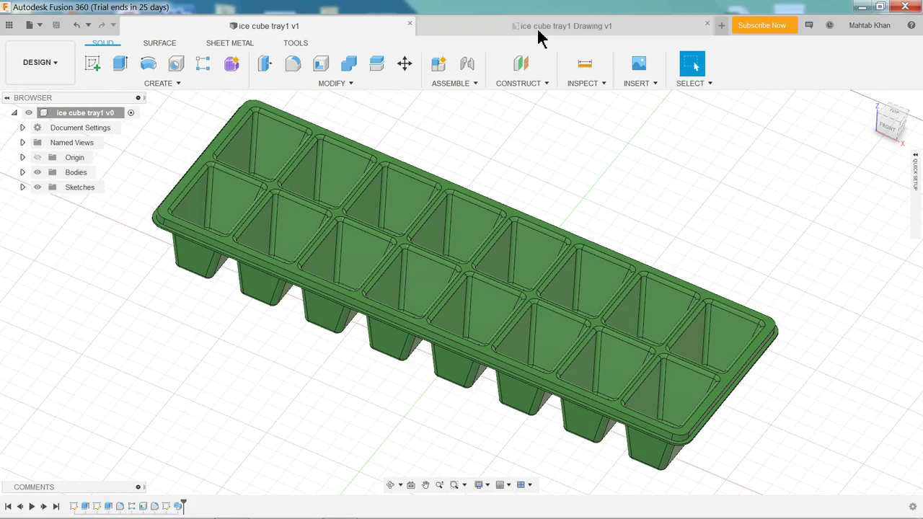
{"action": "left_click", "coordinate": [538, 28]}
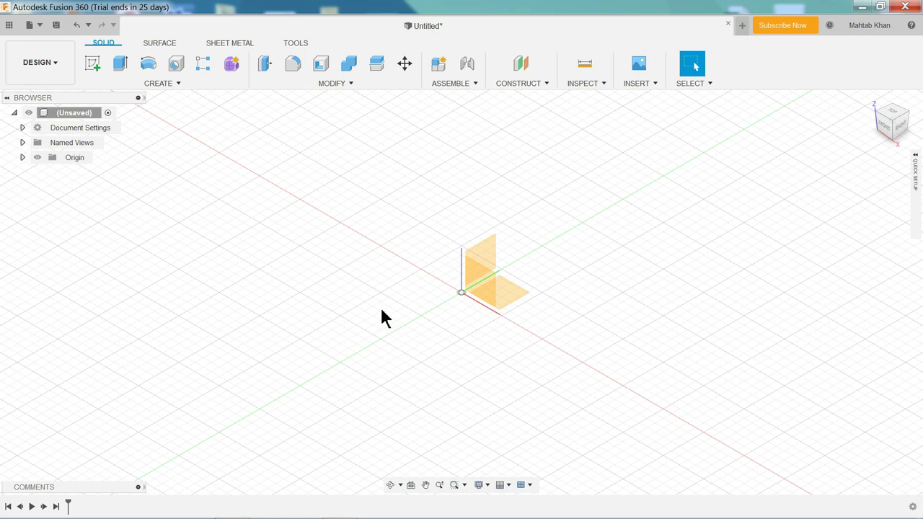
Start a sketch on the ground plane and anchor a center rectangle at the origin
{"action": "left_click", "coordinate": [92, 70]}
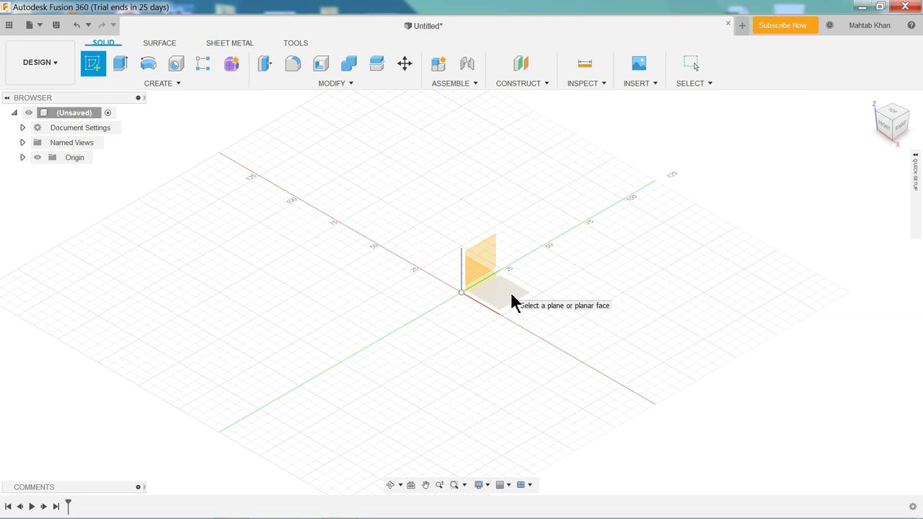
{"action": "left_click", "coordinate": [511, 298]}
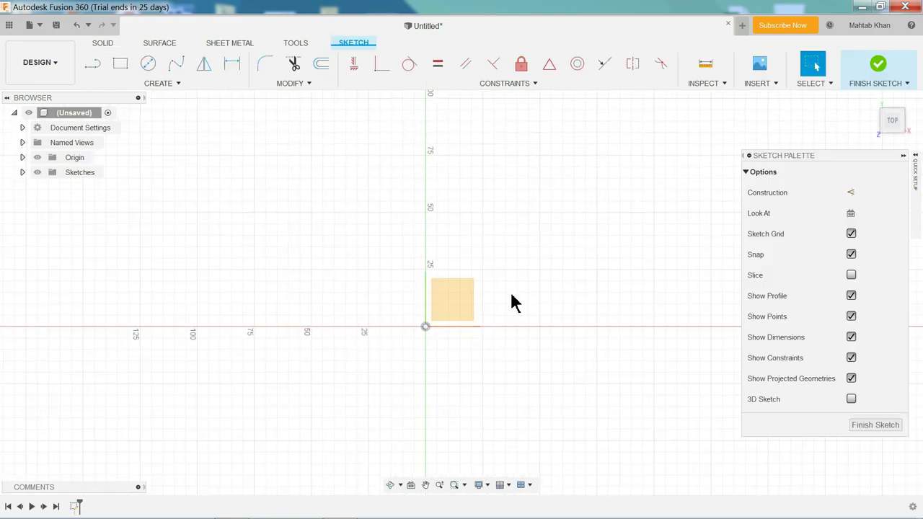
{"action": "left_click", "coordinate": [146, 86]}
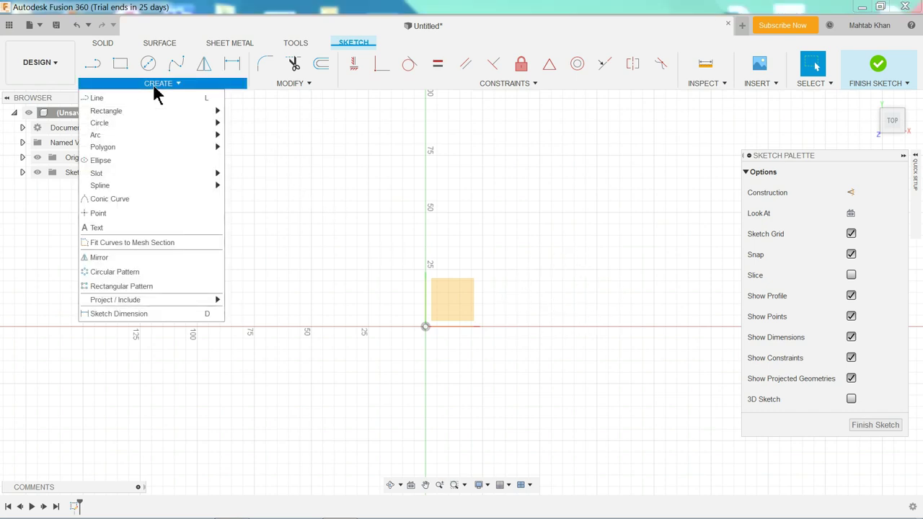
{"action": "mouse_move", "coordinate": [106, 111]}
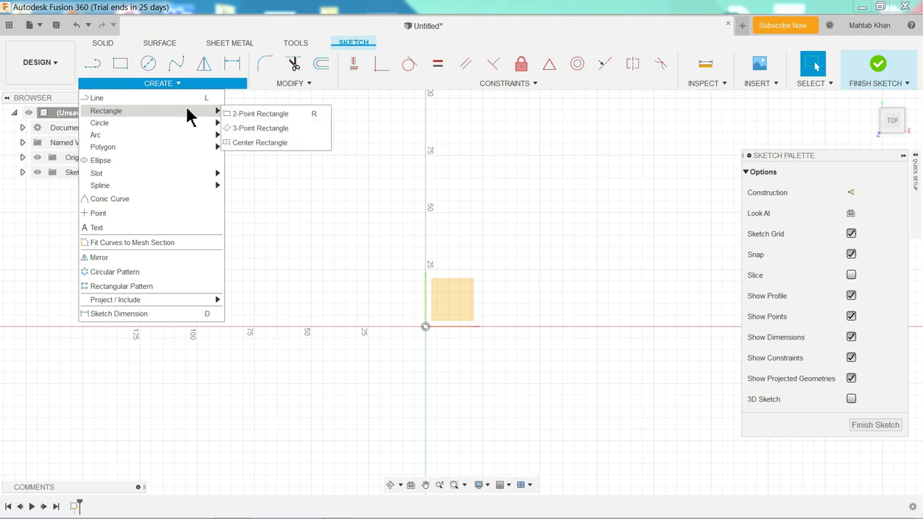
{"action": "left_click", "coordinate": [254, 143]}
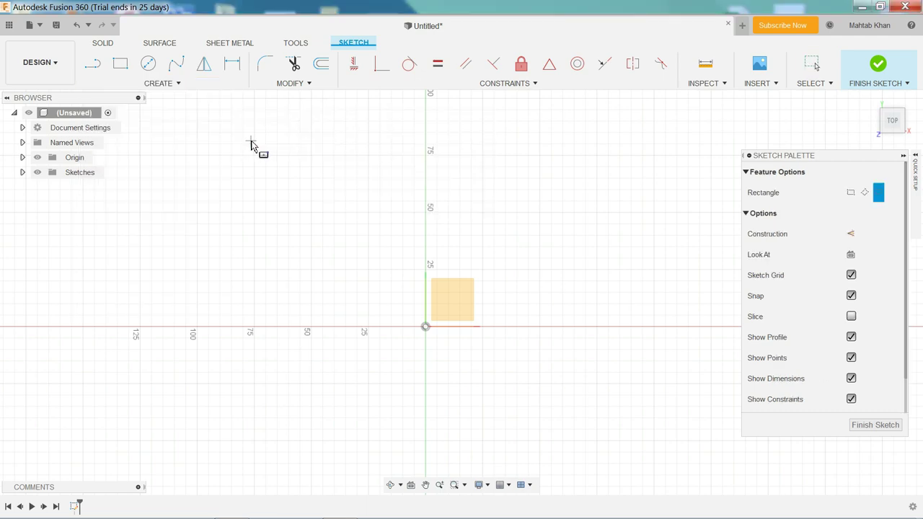
{"action": "left_click", "coordinate": [426, 327]}
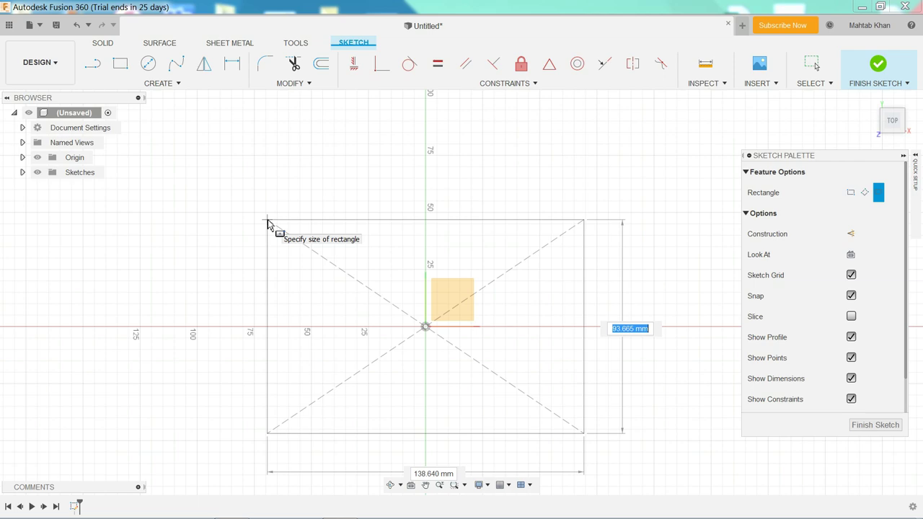
Size the center rectangle to 285 × 105 mm and finish the sketch
{"action": "type", "text": "105"}
{"action": "key", "text": "Tab"}
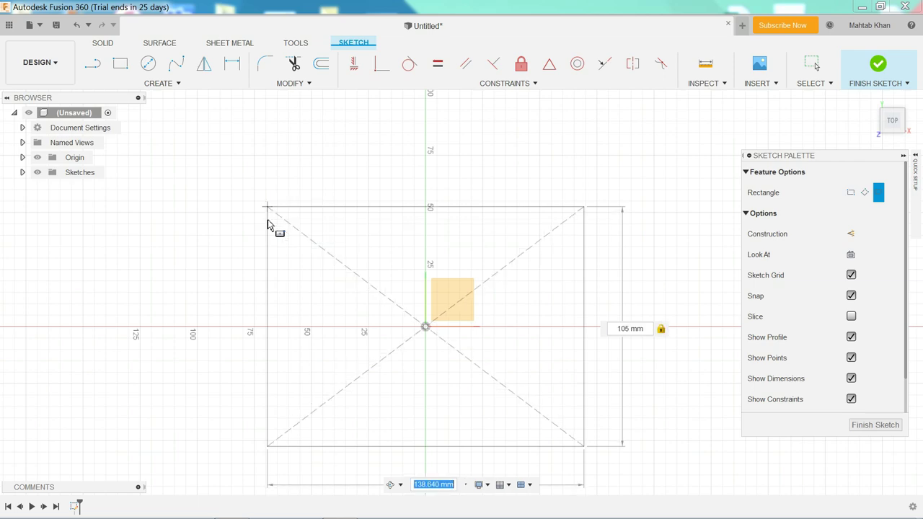
{"action": "type", "text": "285"}
{"action": "key", "text": "Tab"}
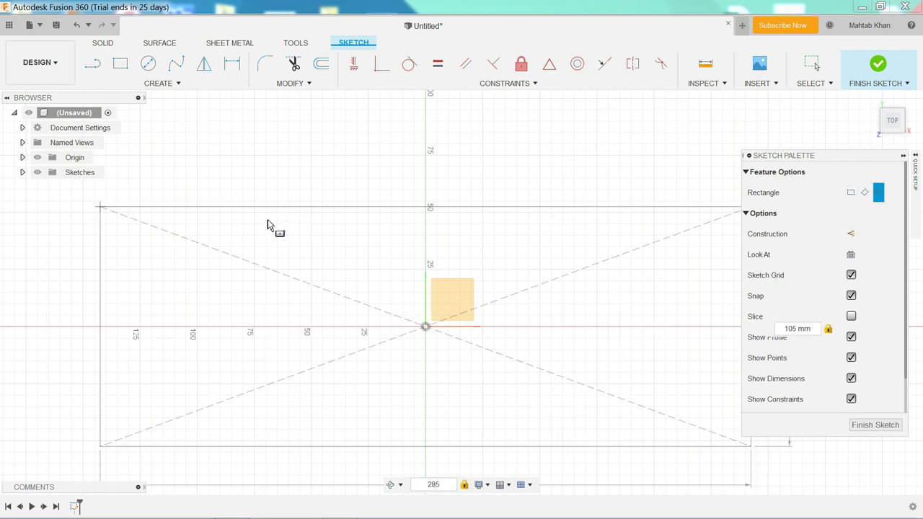
{"action": "key", "text": "Tab"}
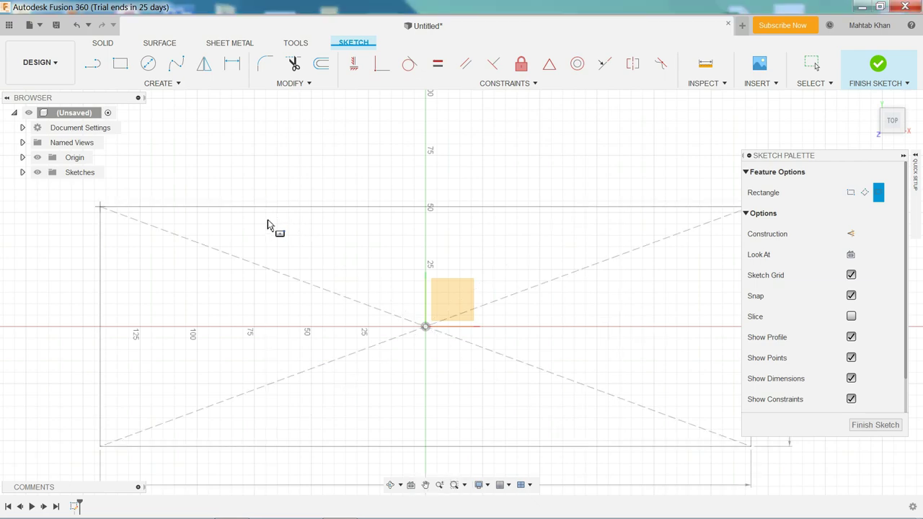
{"action": "key", "text": "Return"}
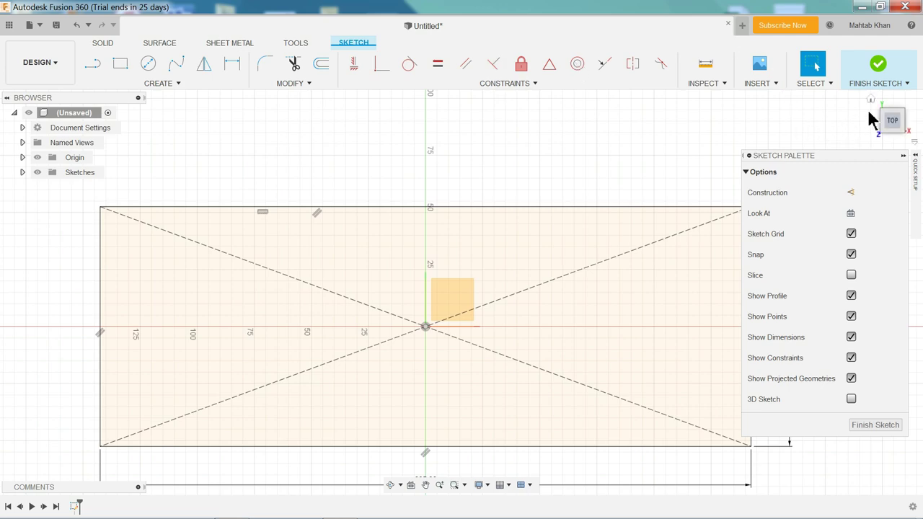
{"action": "mouse_move", "coordinate": [892, 120]}
{"action": "left_click", "coordinate": [871, 100]}
{"action": "left_click", "coordinate": [871, 83]}
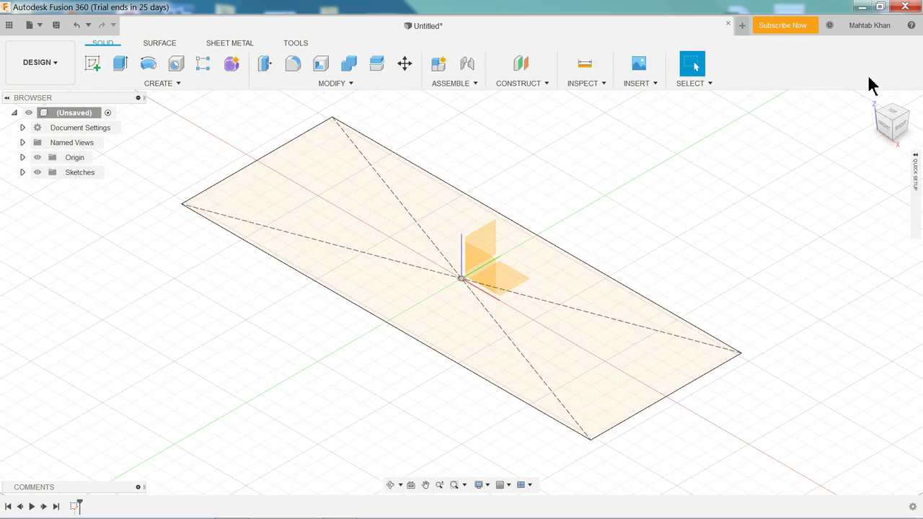
Extrude the rectangle 60 mm, one side, as a new body
{"action": "left_click", "coordinate": [120, 68]}
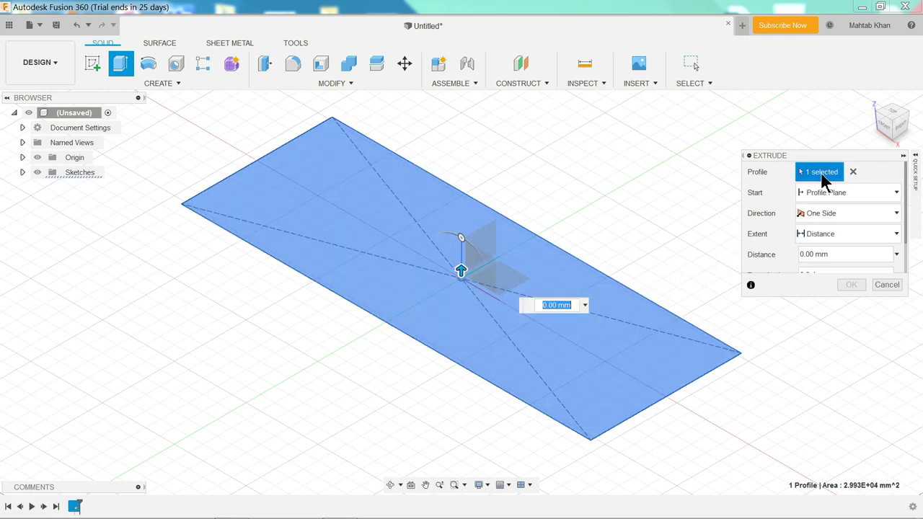
{"action": "left_click", "coordinate": [819, 215]}
{"action": "left_click", "coordinate": [819, 216]}
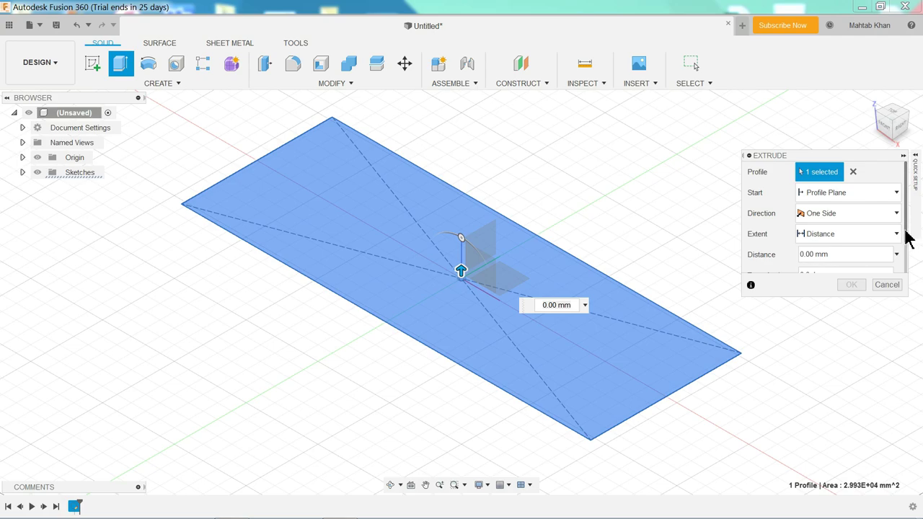
{"action": "scroll", "coordinate": [907, 238], "scroll_direction": "down", "scroll_amount": 2}
{"action": "left_click", "coordinate": [847, 263]}
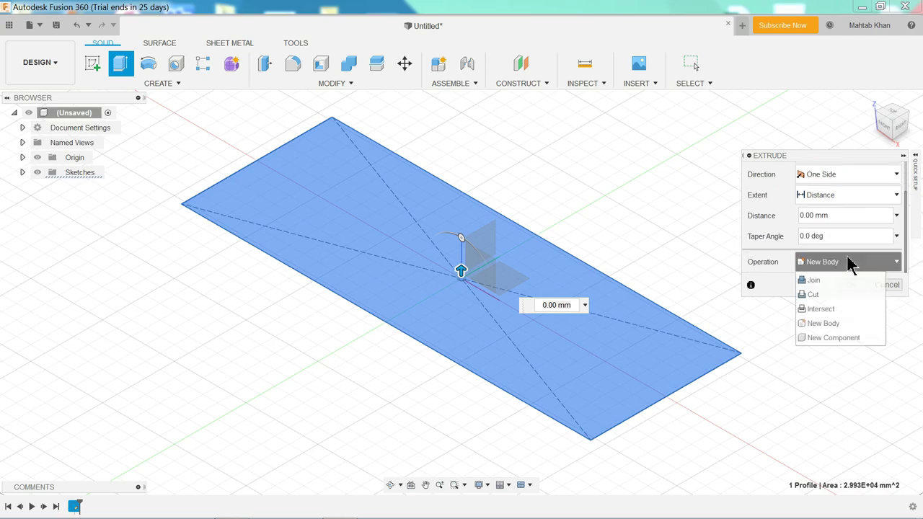
{"action": "left_click", "coordinate": [849, 263]}
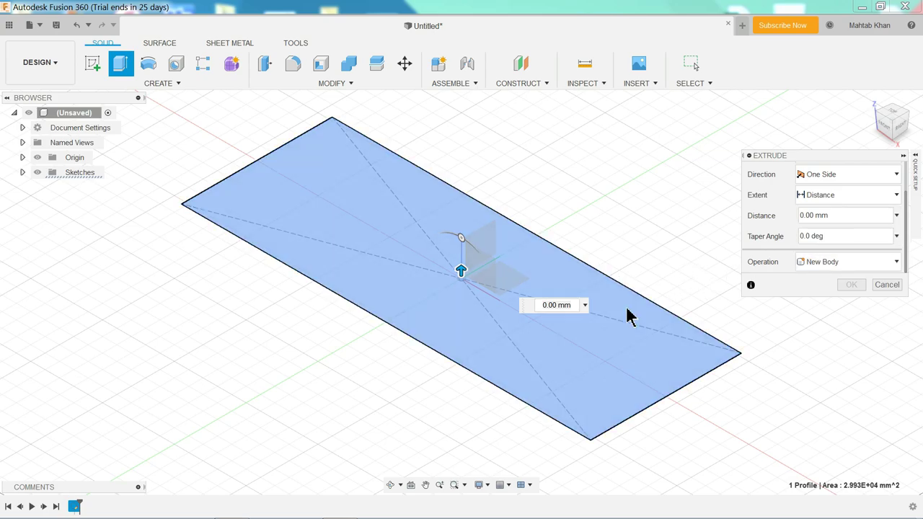
{"action": "left_click_drag", "start_coordinate": [572, 305], "coordinate": [542, 306]}
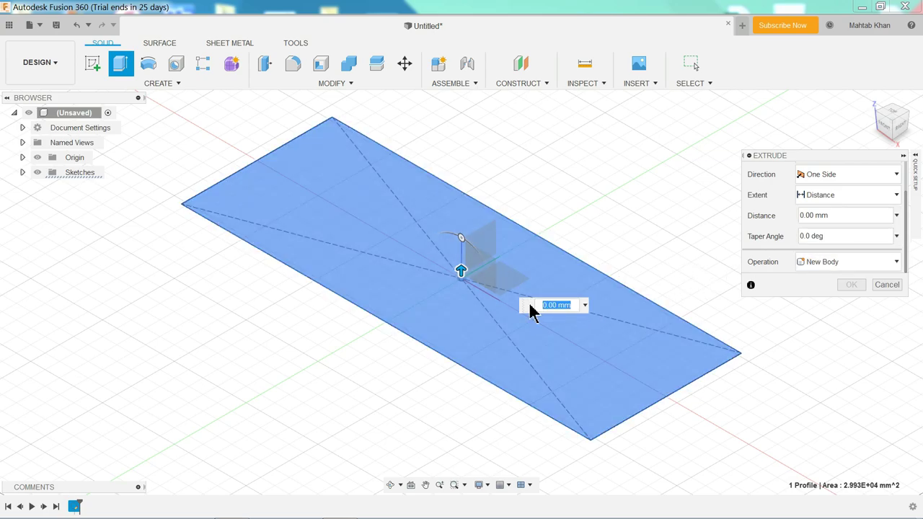
{"action": "type", "text": "60"}
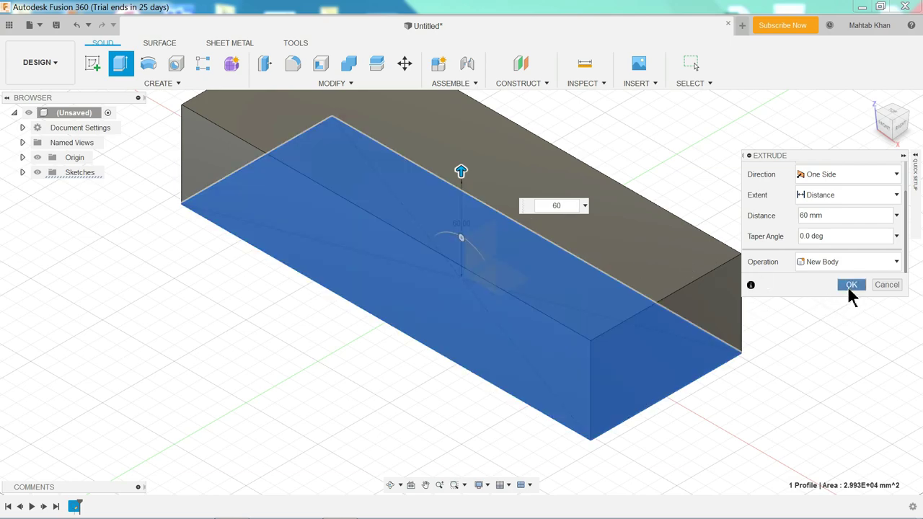
{"action": "left_click", "coordinate": [849, 287]}
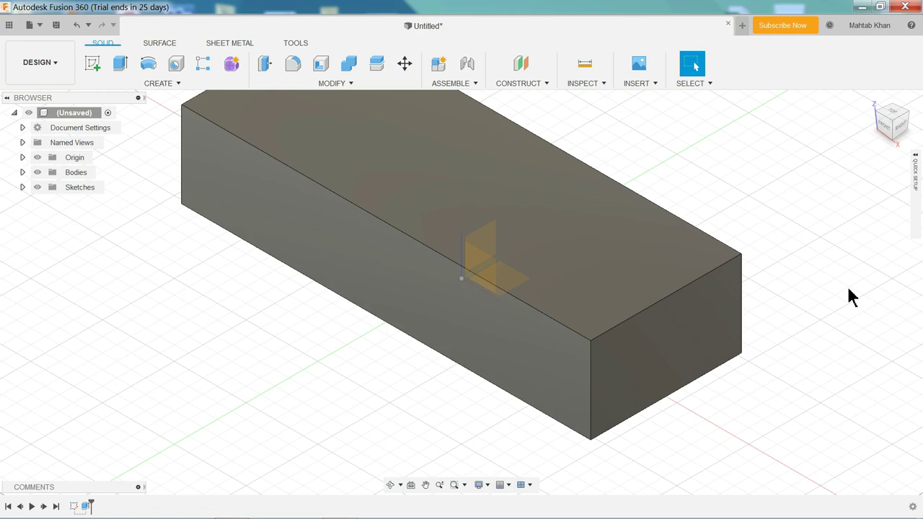
Select the block's top face and bring up its Appearance library
{"action": "left_click", "coordinate": [449, 208]}
{"action": "right_click", "coordinate": [449, 208]}
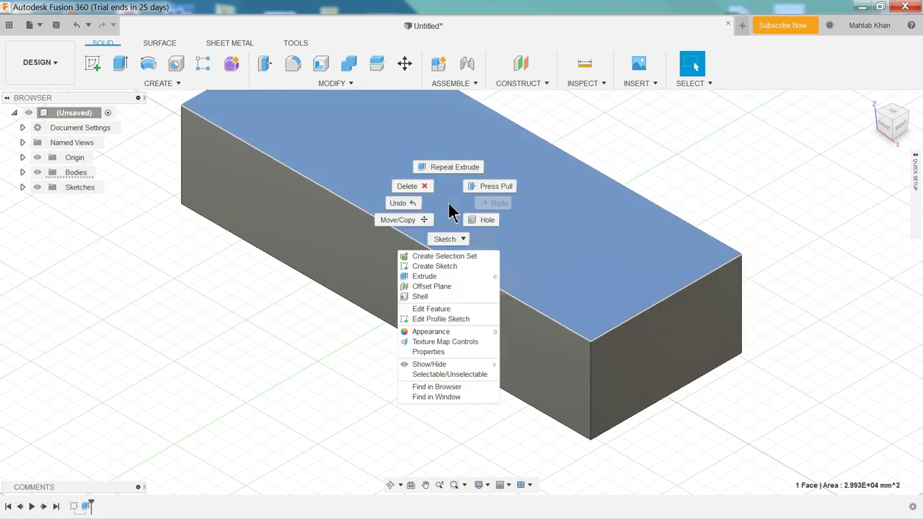
{"action": "left_click", "coordinate": [430, 333]}
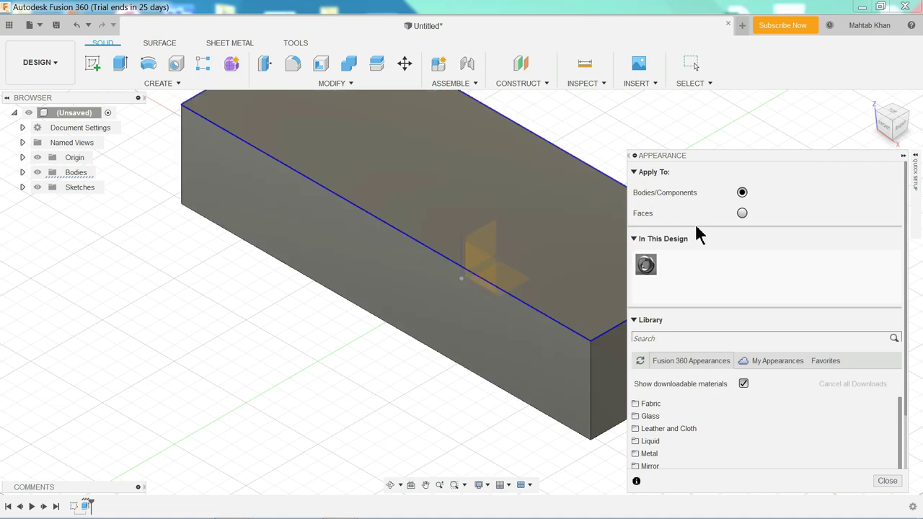
{"action": "left_click_drag", "start_coordinate": [907, 401], "coordinate": [906, 469]}
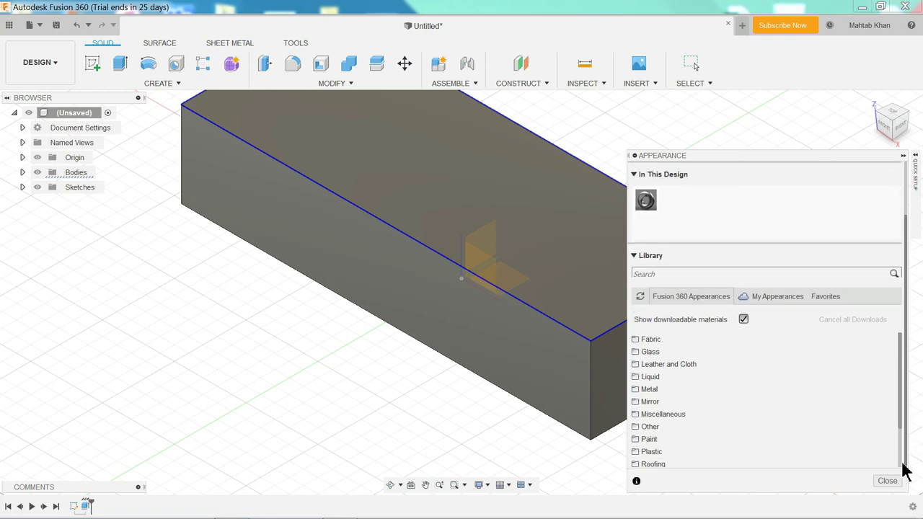
Apply Plastic - Glossy (Green) from Plastic > Opaque to the block, then close the library
{"action": "left_click", "coordinate": [646, 452]}
{"action": "scroll", "coordinate": [697, 417], "scroll_direction": "down", "scroll_amount": 5}
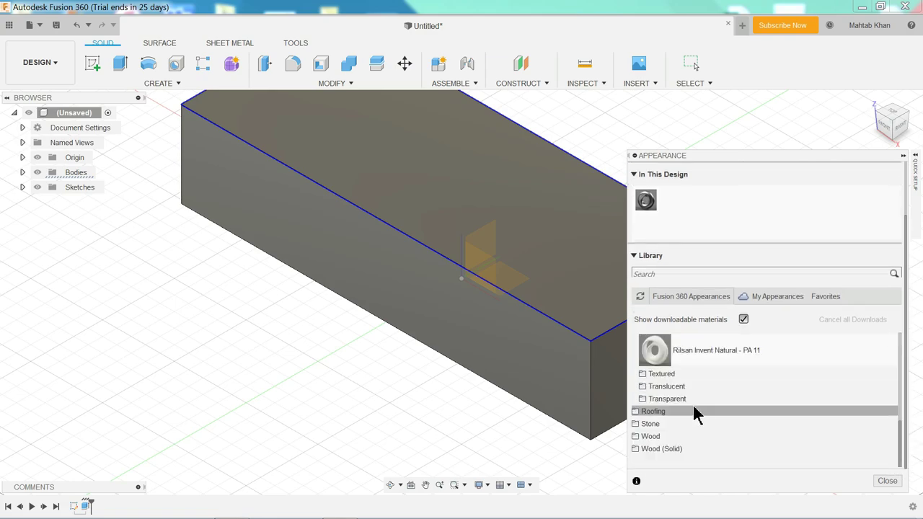
{"action": "scroll", "coordinate": [665, 386], "scroll_direction": "up", "scroll_amount": 2}
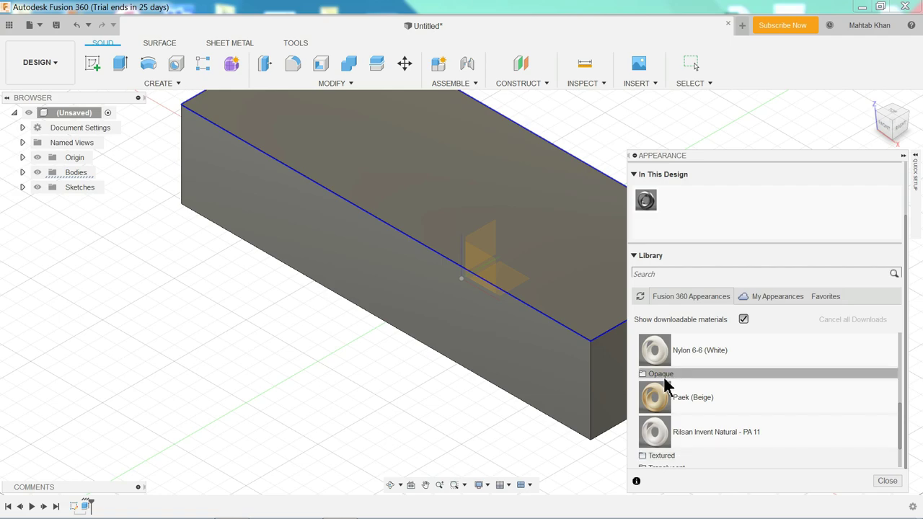
{"action": "left_click", "coordinate": [664, 375]}
{"action": "scroll", "coordinate": [685, 393], "scroll_direction": "down", "scroll_amount": 3}
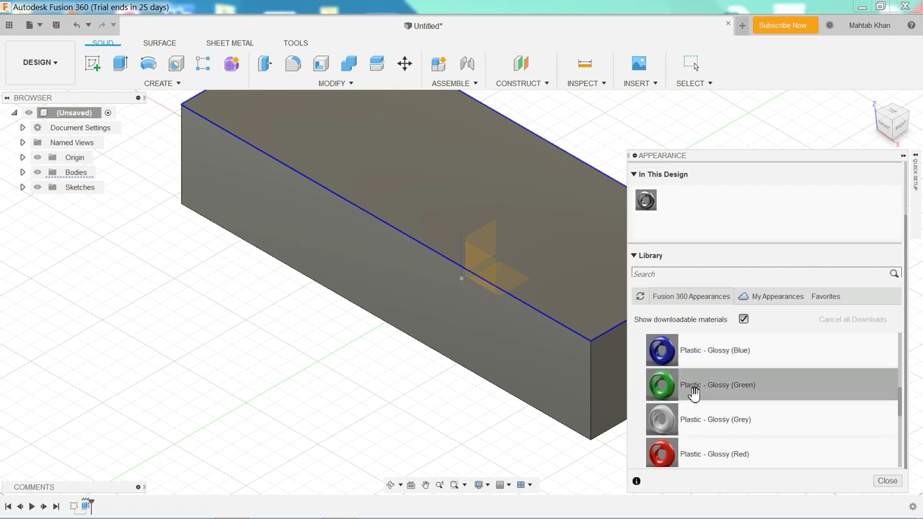
{"action": "left_click_drag", "start_coordinate": [692, 393], "coordinate": [548, 316]}
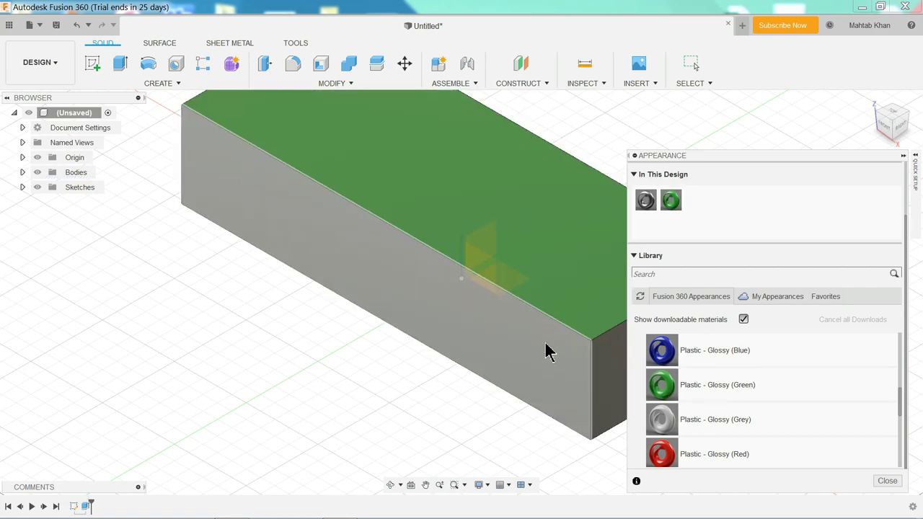
{"action": "scroll", "coordinate": [800, 234], "scroll_direction": "up", "scroll_amount": 2}
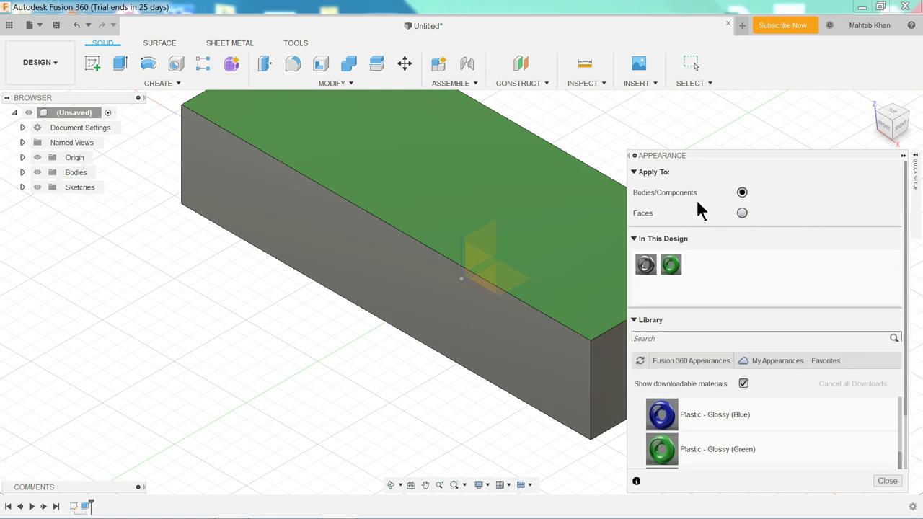
{"action": "scroll", "coordinate": [663, 433], "scroll_direction": "down", "scroll_amount": 2}
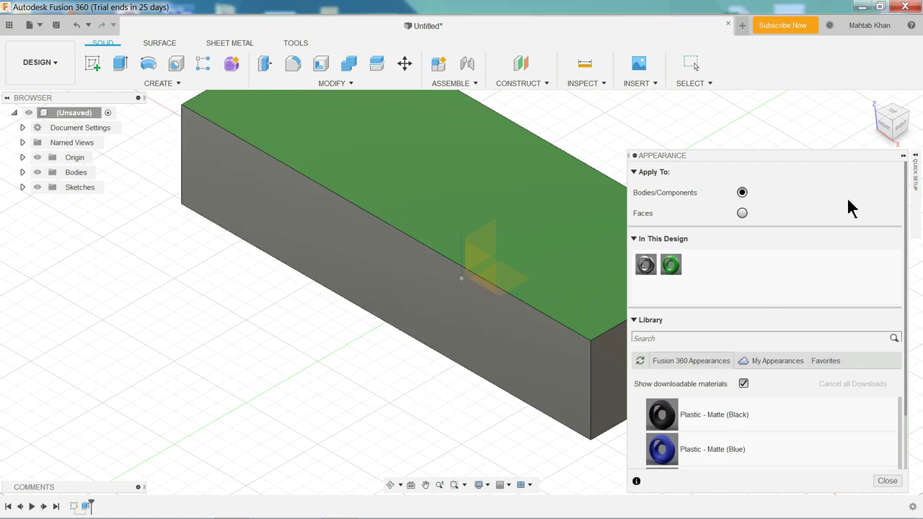
{"action": "left_click", "coordinate": [887, 481]}
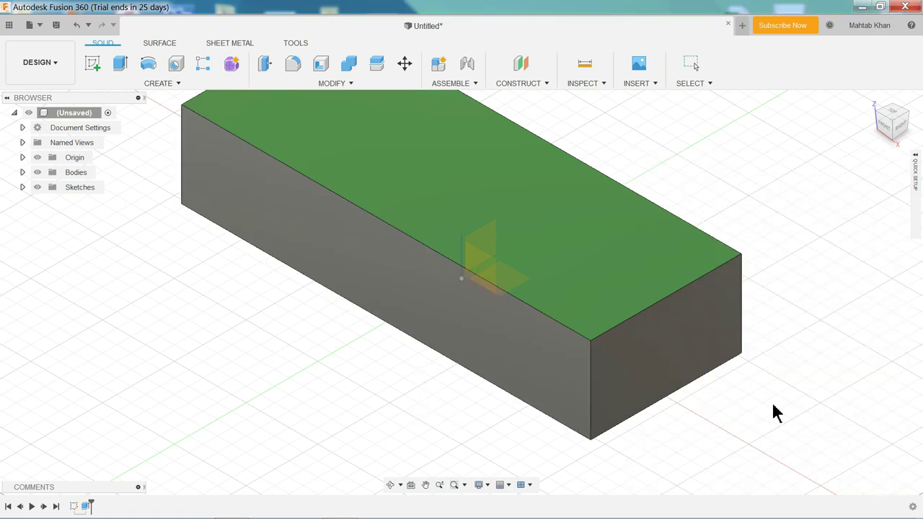
{"action": "scroll", "coordinate": [505, 192], "scroll_direction": "down", "scroll_amount": 3}
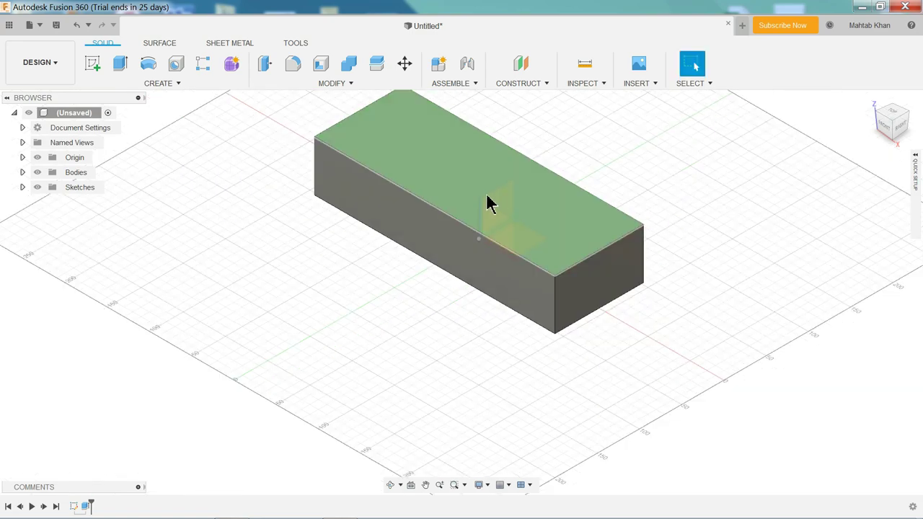
View the block from TOP, zoom in, and start a sketch on its green top face
{"action": "left_click", "coordinate": [97, 66]}
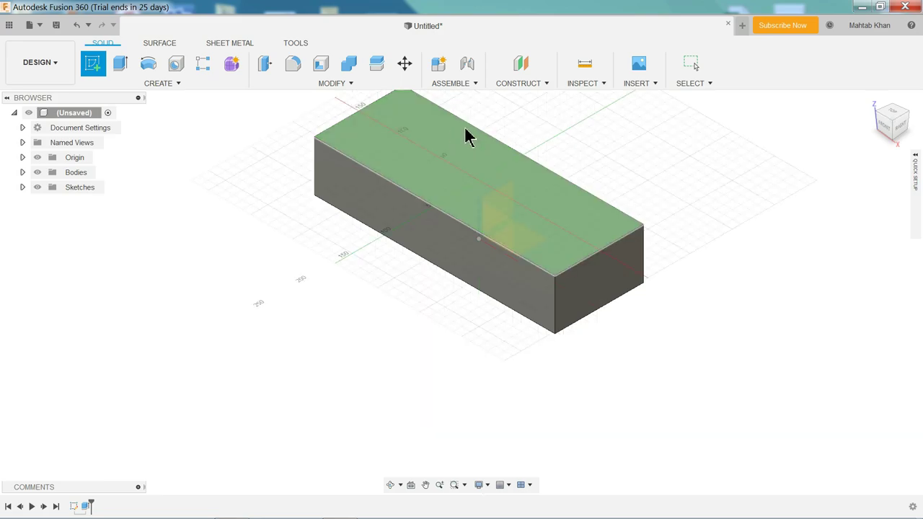
{"action": "left_click", "coordinate": [896, 116]}
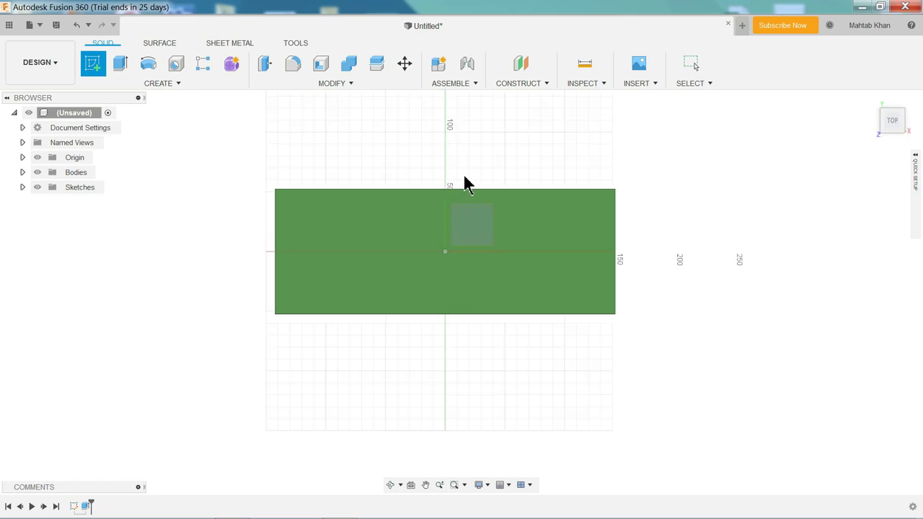
{"action": "scroll", "coordinate": [353, 269], "scroll_direction": "up", "scroll_amount": 2}
{"action": "scroll", "coordinate": [298, 286], "scroll_direction": "up", "scroll_amount": 2}
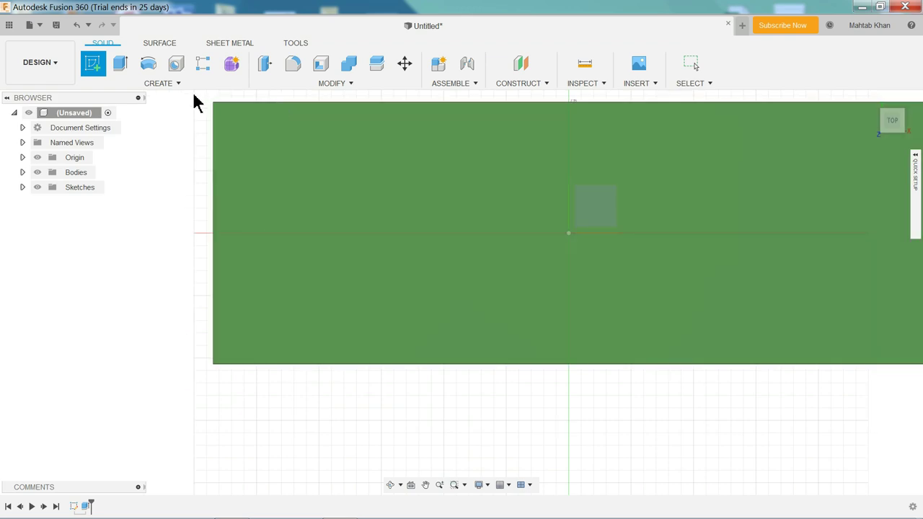
{"action": "left_click", "coordinate": [173, 85]}
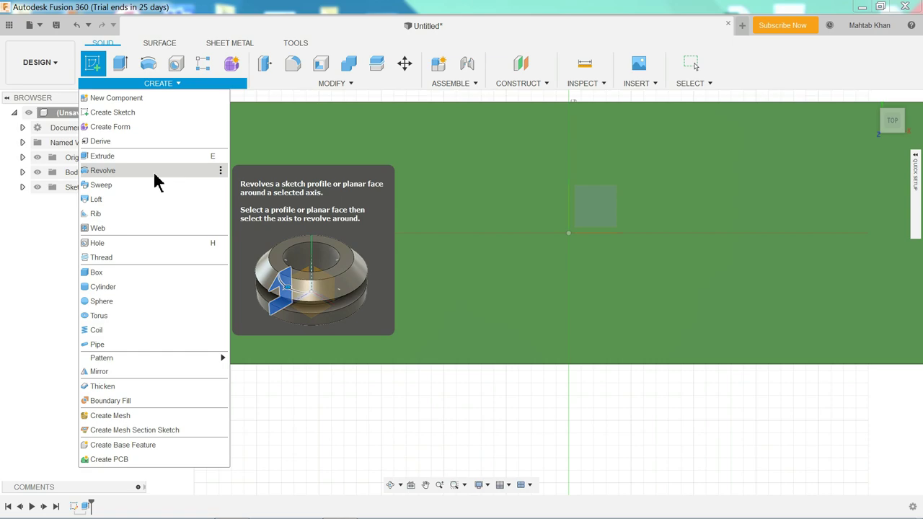
{"action": "left_click", "coordinate": [169, 85]}
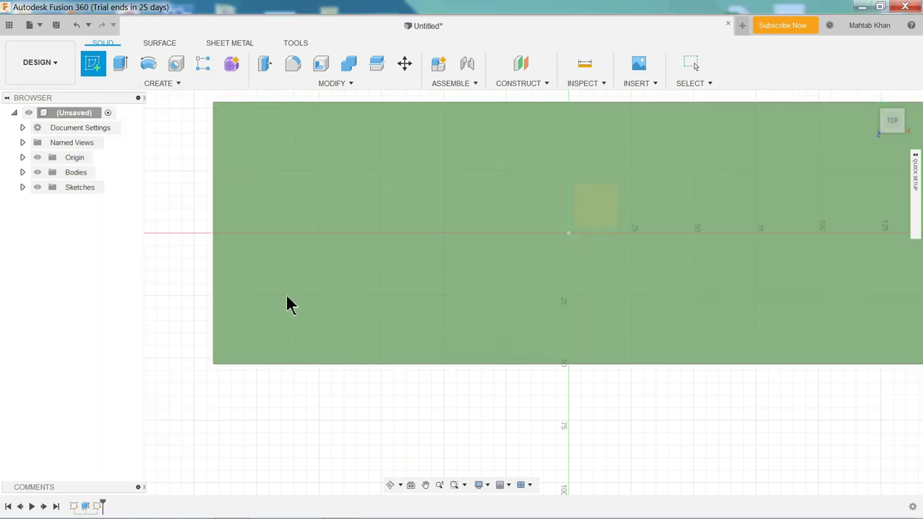
{"action": "left_click", "coordinate": [286, 303]}
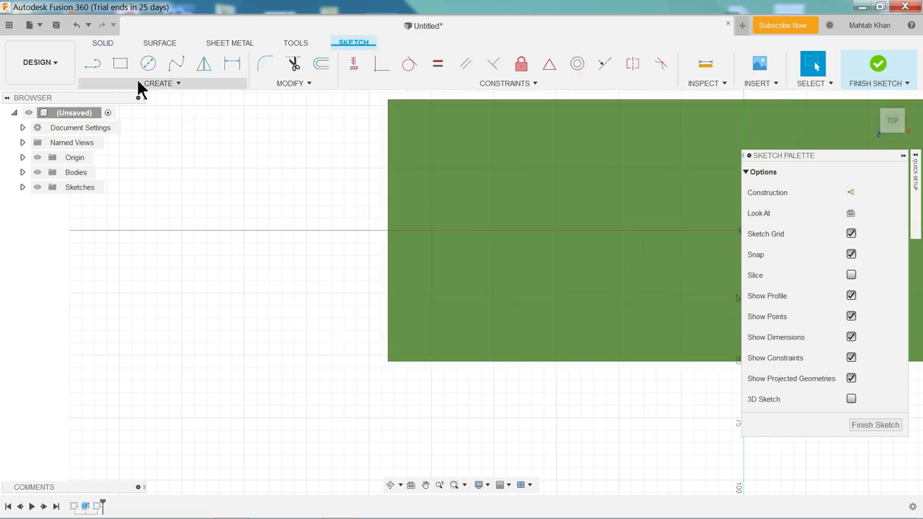
Draw a 2-point rectangle 45 mm by 30 mm on the top face
{"action": "left_click", "coordinate": [139, 85]}
{"action": "mouse_move", "coordinate": [106, 111]}
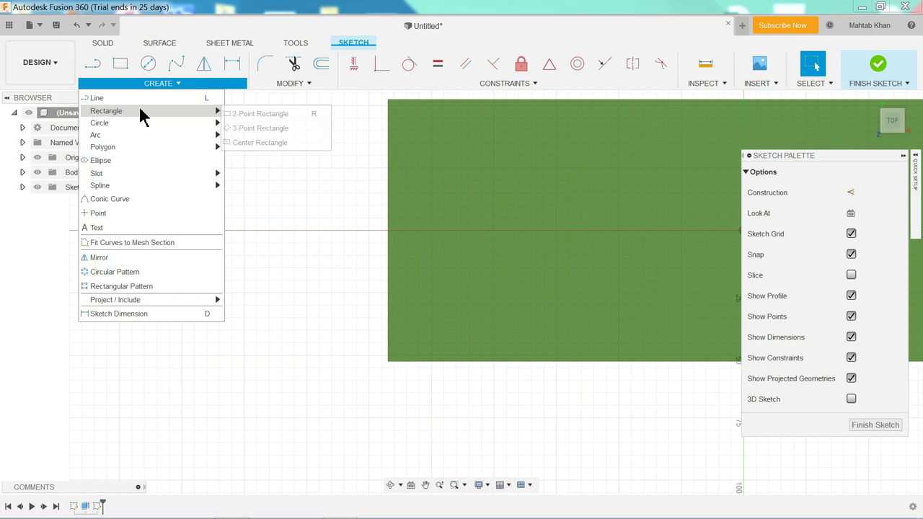
{"action": "left_click", "coordinate": [256, 115]}
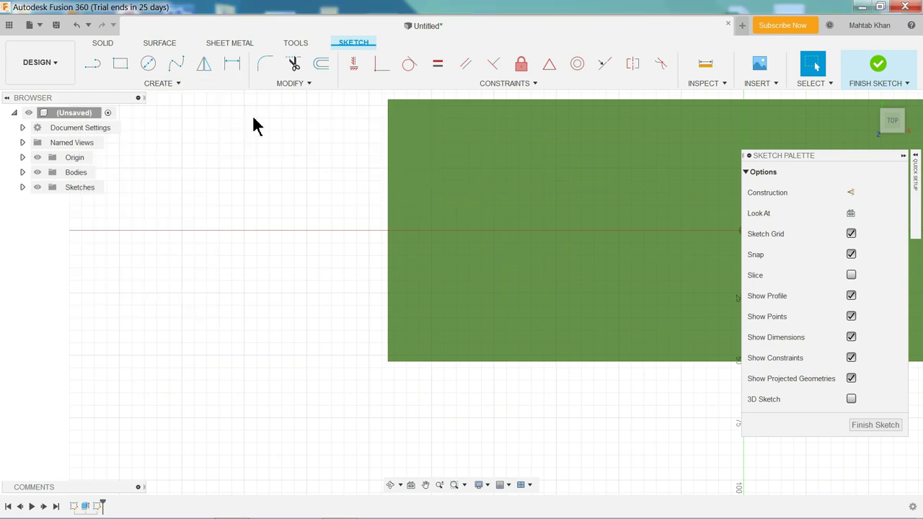
{"action": "left_click", "coordinate": [430, 323]}
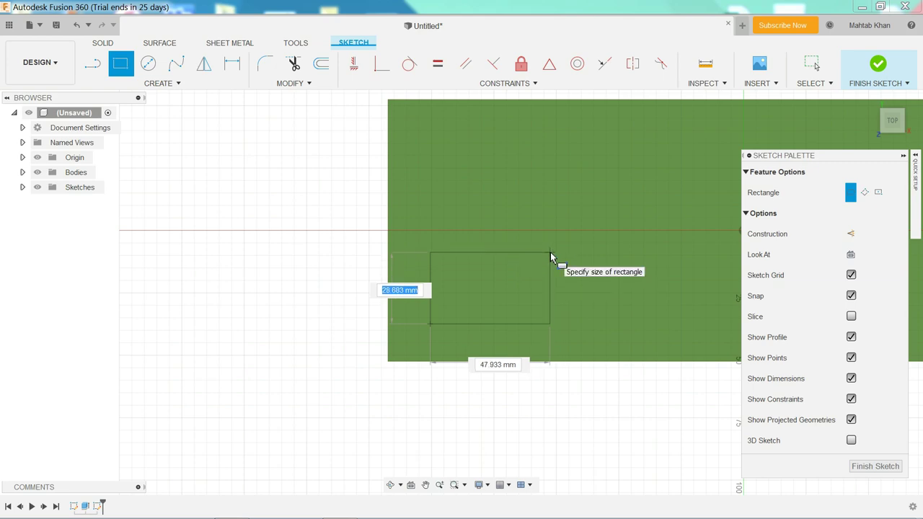
{"action": "type", "text": "45"}
{"action": "key", "text": "Tab"}
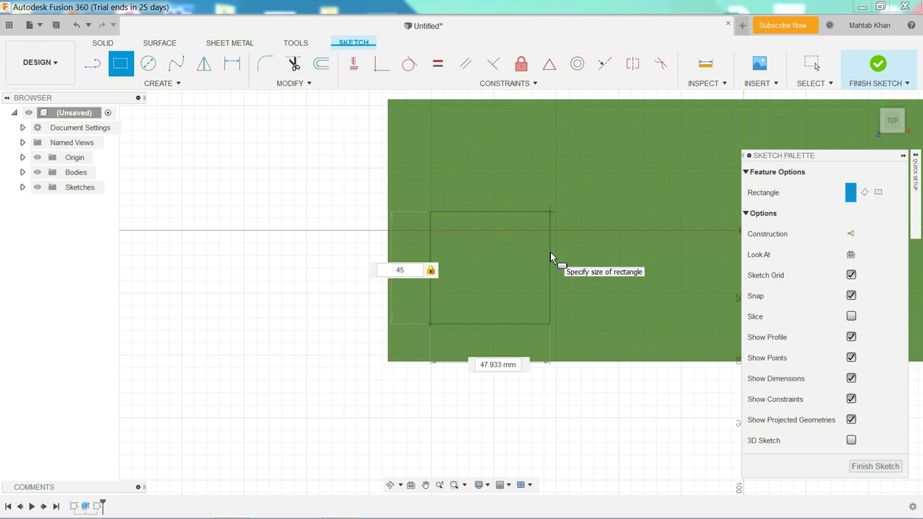
{"action": "key", "text": "Tab"}
{"action": "type", "text": "3"}
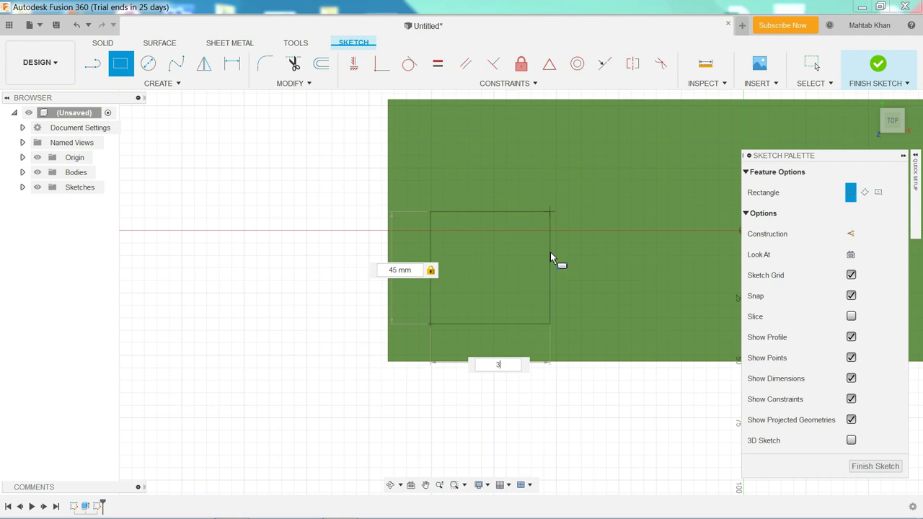
{"action": "type", "text": "0"}
{"action": "key", "text": "Tab"}
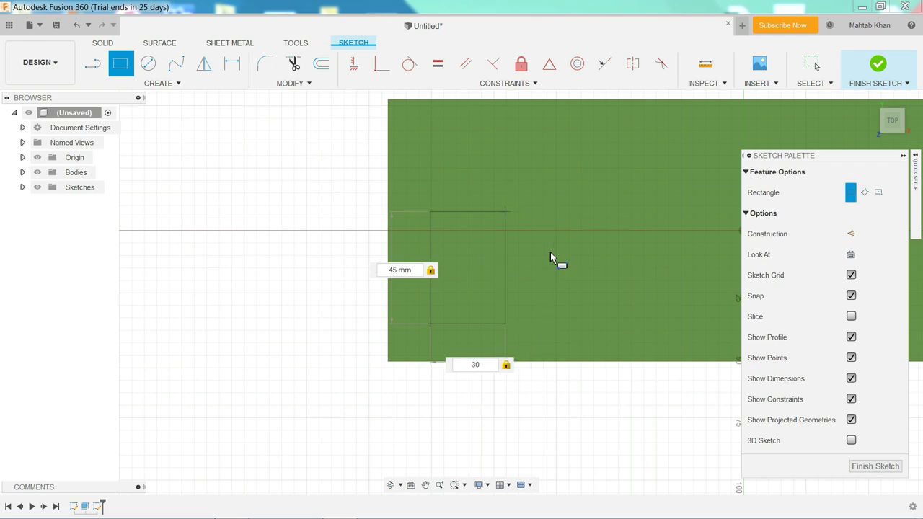
{"action": "key", "text": "Return"}
{"action": "key", "text": "Escape"}
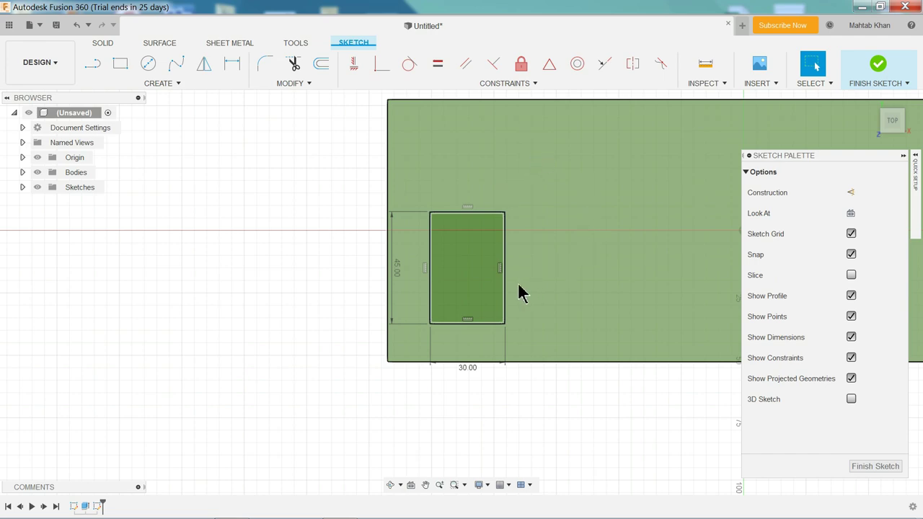
{"action": "left_click", "coordinate": [501, 278]}
Dimension the rectangle so its bottom edge sits 5 mm from the face edge
{"action": "left_click", "coordinate": [178, 84]}
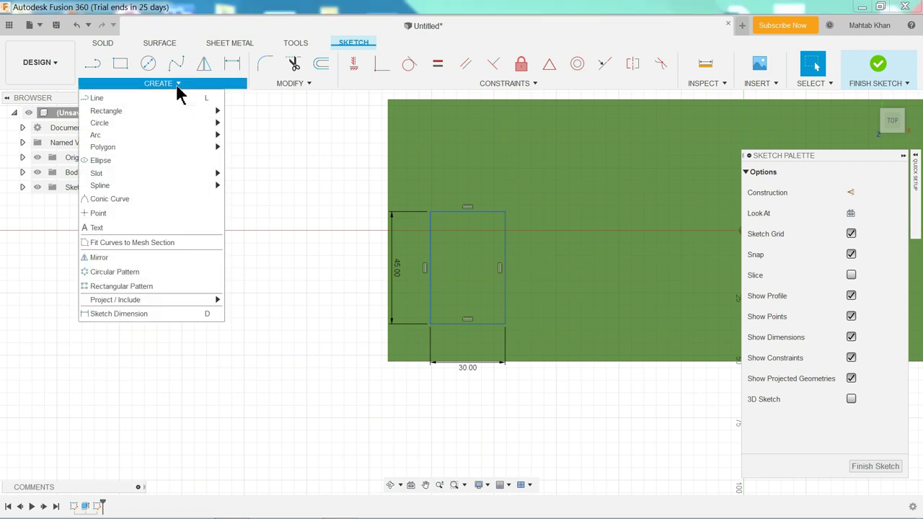
{"action": "left_click", "coordinate": [140, 313]}
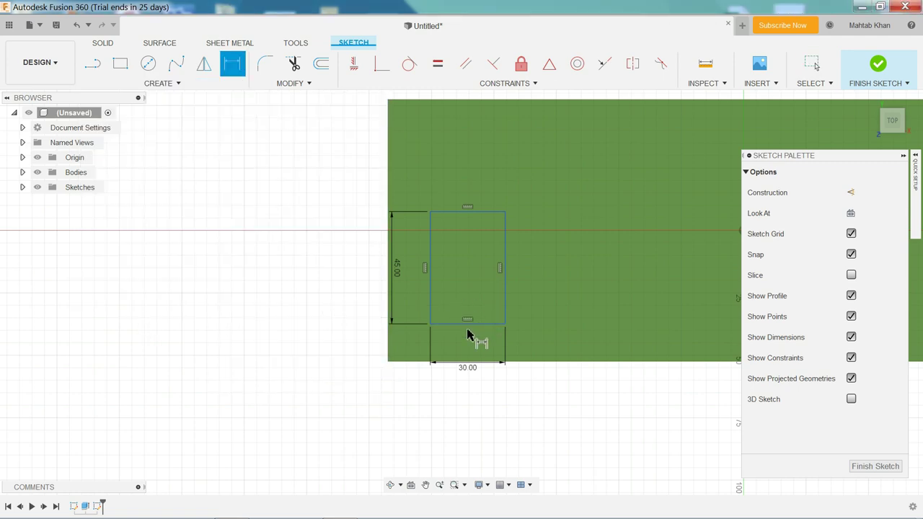
{"action": "scroll", "coordinate": [482, 337], "scroll_direction": "up", "scroll_amount": 2}
{"action": "scroll", "coordinate": [482, 337], "scroll_direction": "up", "scroll_amount": 2}
{"action": "scroll", "coordinate": [476, 340], "scroll_direction": "up", "scroll_amount": 2}
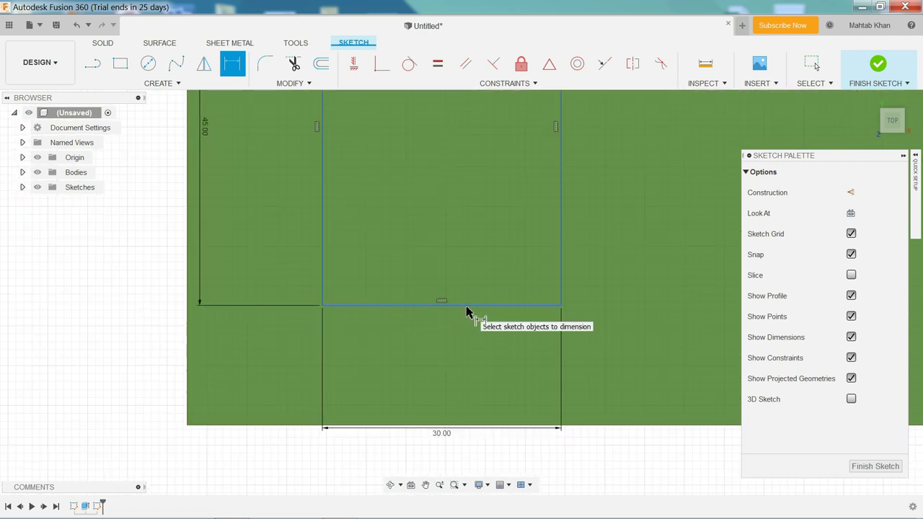
{"action": "left_click", "coordinate": [467, 309]}
{"action": "left_click", "coordinate": [466, 426]}
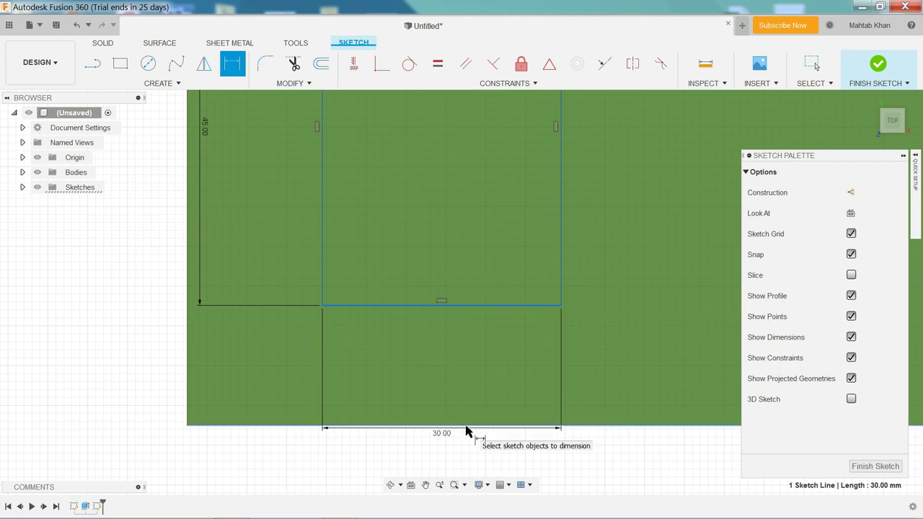
{"action": "left_click", "coordinate": [152, 378]}
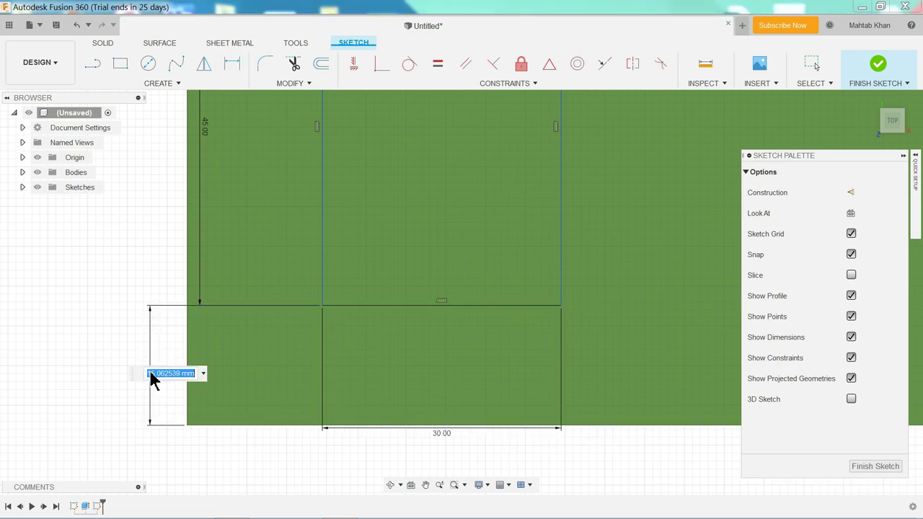
{"action": "type", "text": "5"}
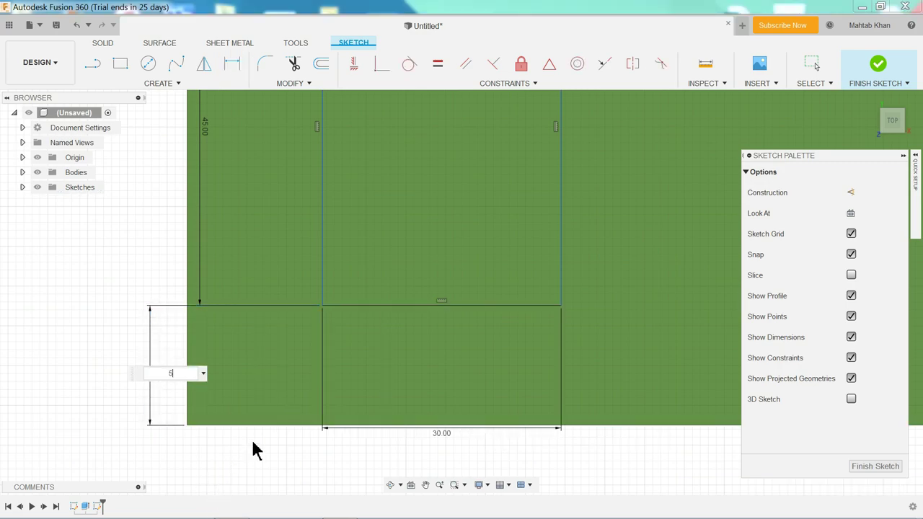
{"action": "key", "text": "Return"}
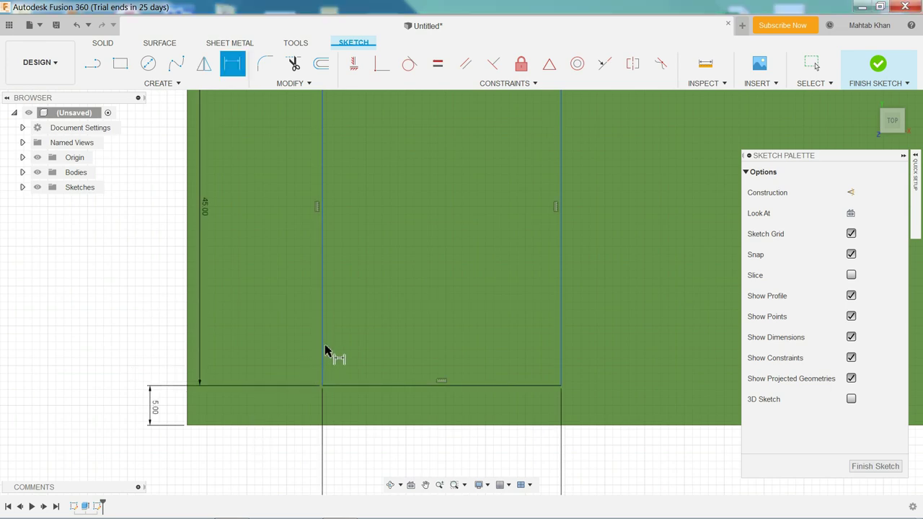
Dimension the rectangle's left gap to the face's left edge as 5 mm
{"action": "left_click", "coordinate": [189, 367]}
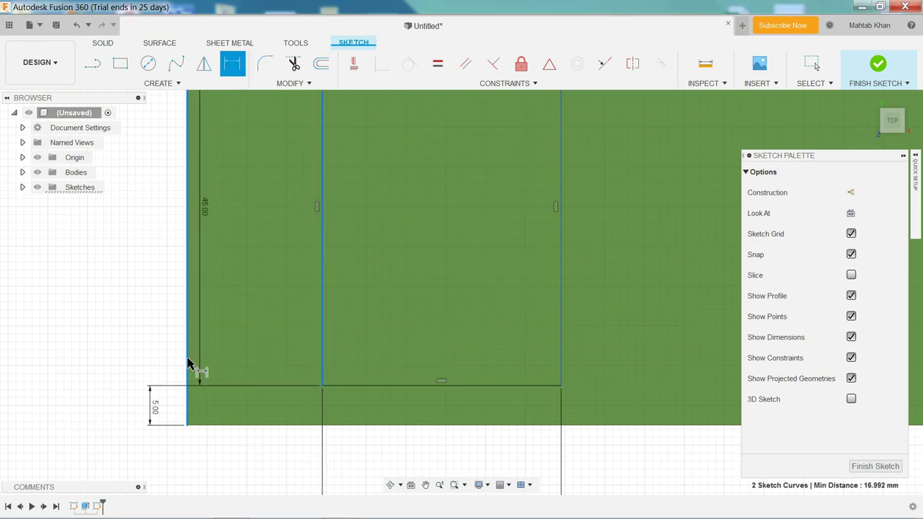
{"action": "left_click", "coordinate": [241, 458]}
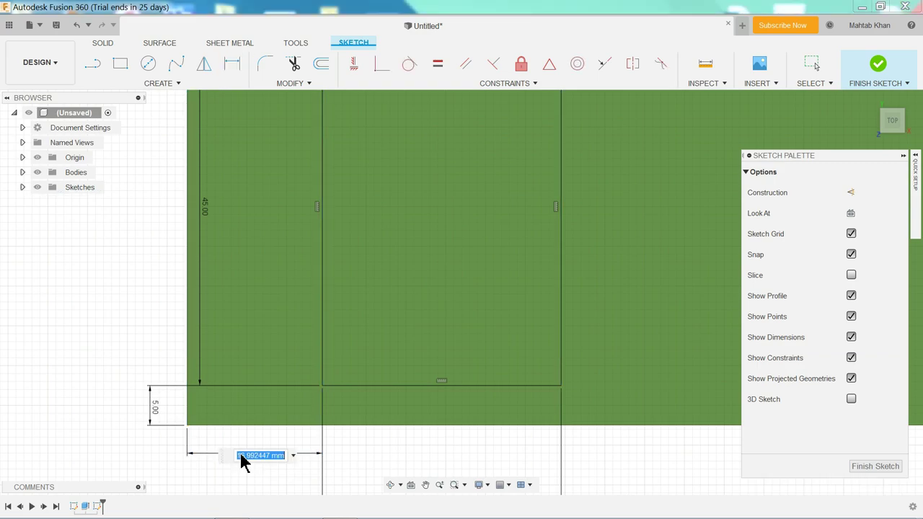
{"action": "type", "text": "5"}
{"action": "key", "text": "Return"}
{"action": "scroll", "coordinate": [557, 265], "scroll_direction": "down", "scroll_amount": 2}
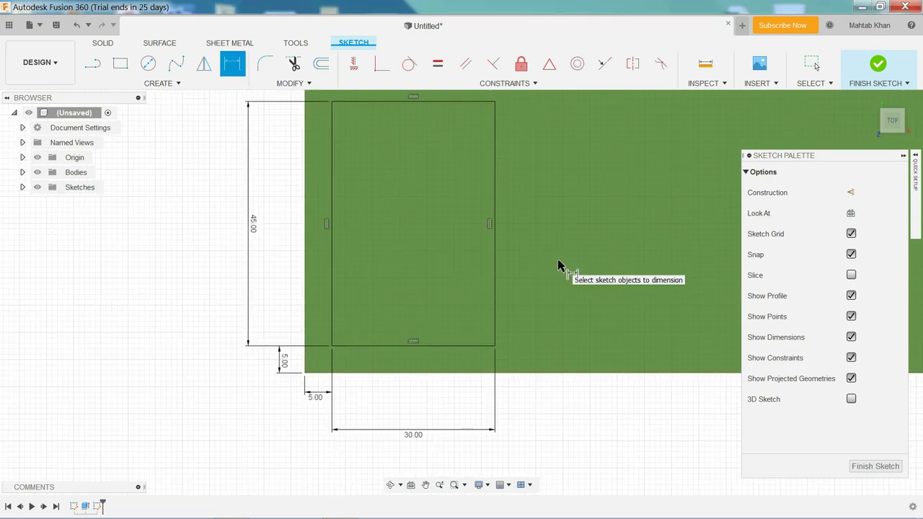
{"action": "scroll", "coordinate": [541, 263], "scroll_direction": "down", "scroll_amount": 2}
{"action": "scroll", "coordinate": [556, 173], "scroll_direction": "up", "scroll_amount": 1}
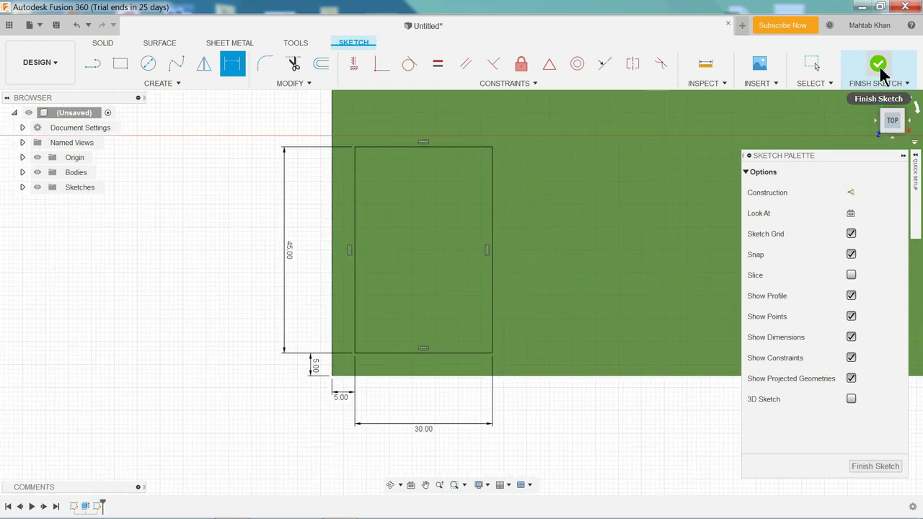
Finish the sketch and start extruding the small rectangle profile
{"action": "left_click", "coordinate": [871, 101]}
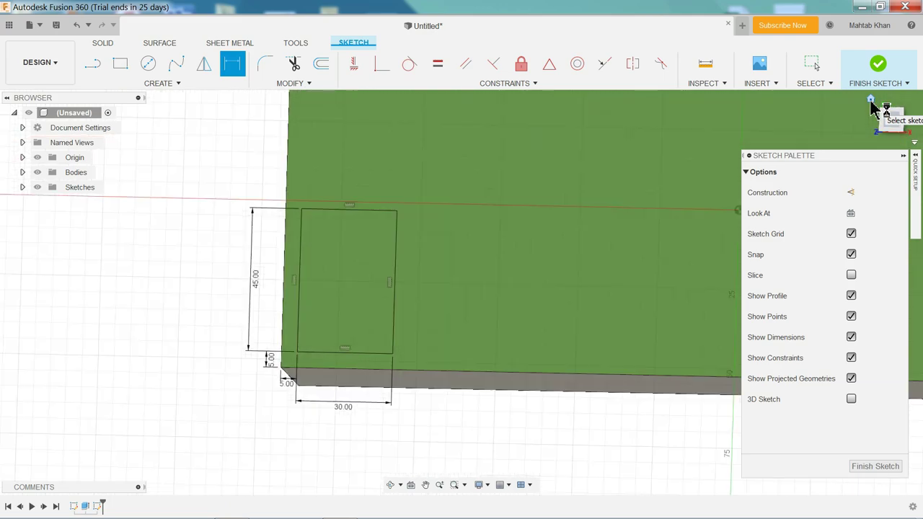
{"action": "left_click", "coordinate": [877, 65]}
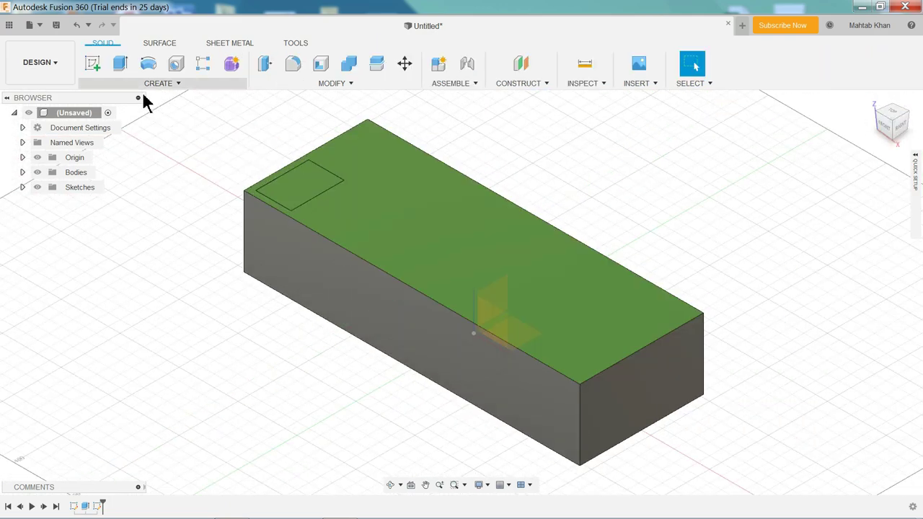
{"action": "left_click", "coordinate": [121, 66]}
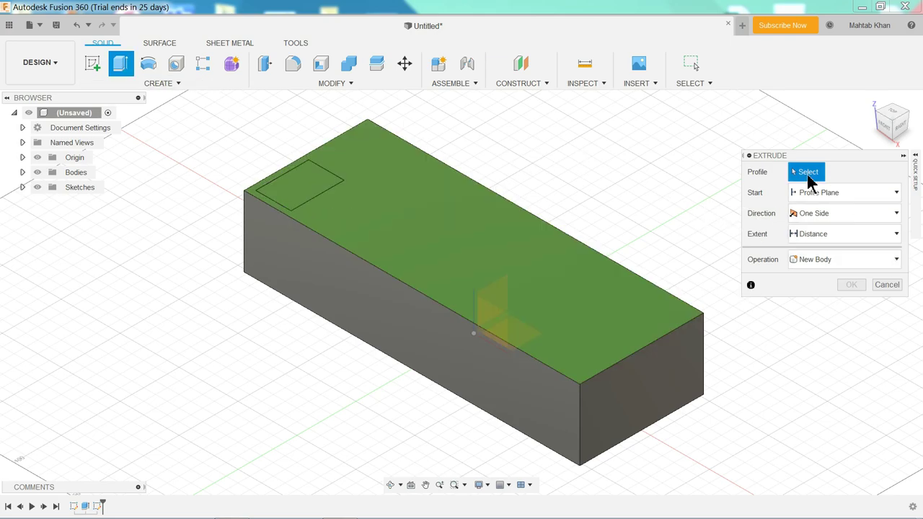
{"action": "left_click_drag", "start_coordinate": [822, 156], "coordinate": [757, 138]}
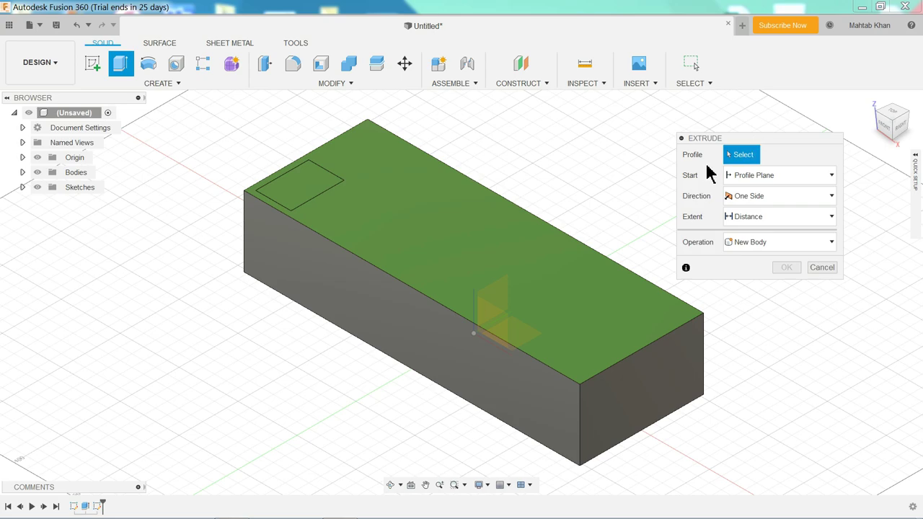
{"action": "left_click", "coordinate": [297, 187]}
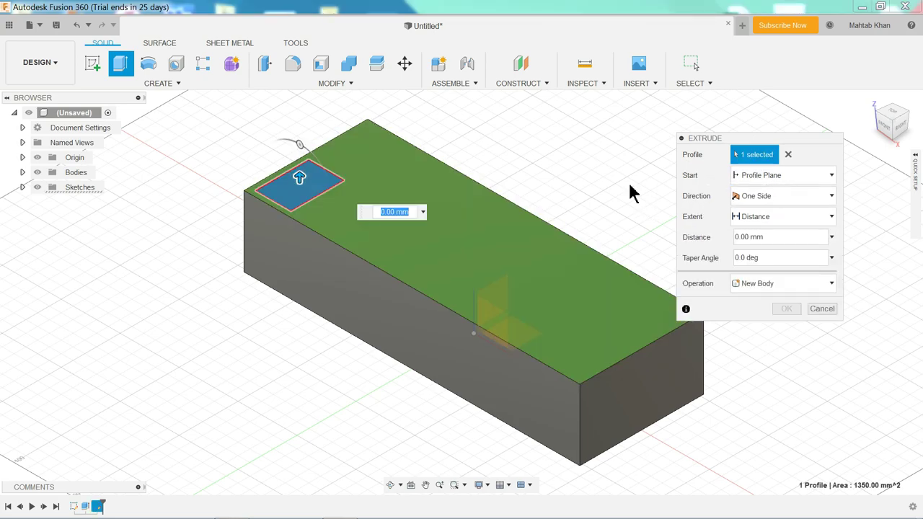
{"action": "scroll", "coordinate": [317, 182], "scroll_direction": "up", "scroll_amount": 2}
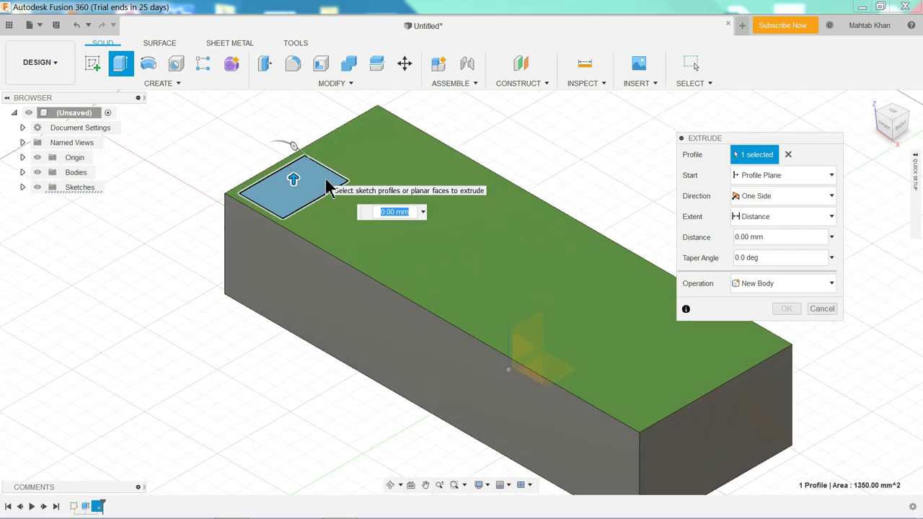
{"action": "scroll", "coordinate": [326, 186], "scroll_direction": "up", "scroll_amount": 1}
{"action": "scroll", "coordinate": [327, 187], "scroll_direction": "up", "scroll_amount": 1}
{"action": "scroll", "coordinate": [329, 186], "scroll_direction": "up", "scroll_amount": 1}
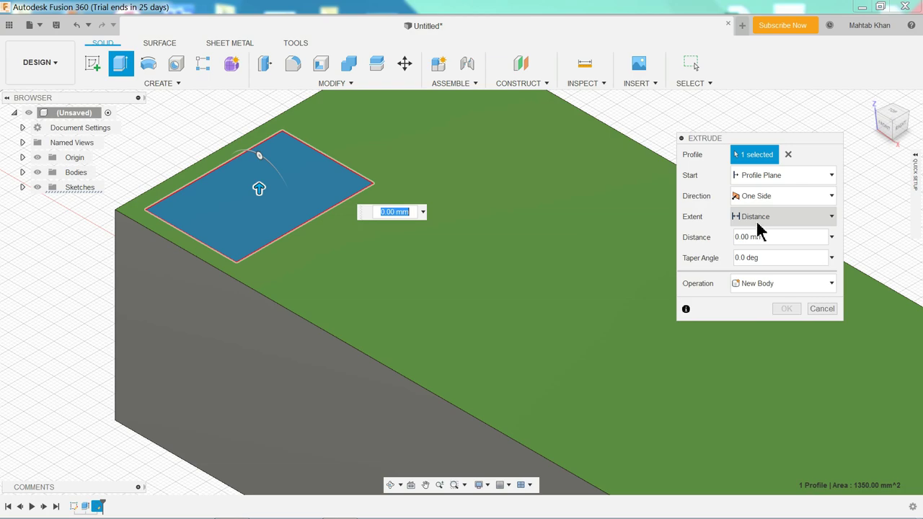
Begin editing the extrude distance, taper angle and Cut operation
{"action": "left_click", "coordinate": [772, 237]}
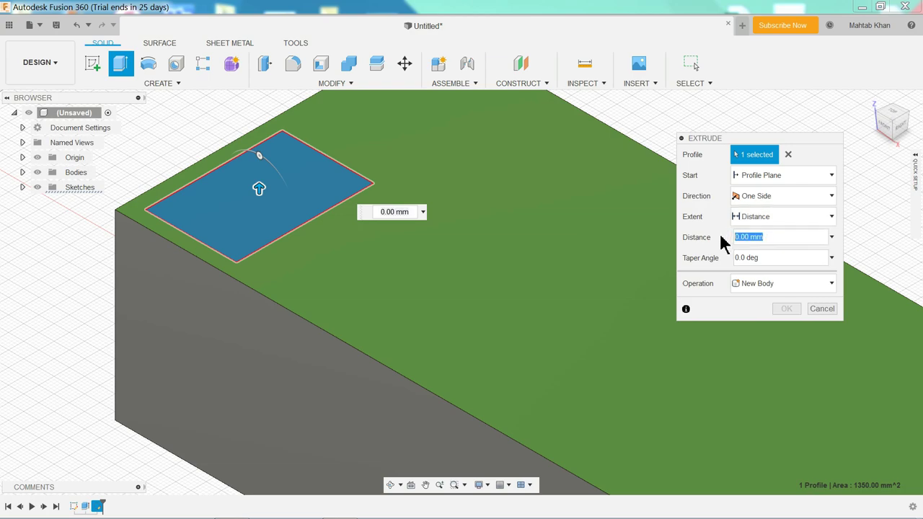
{"action": "type", "text": "35"}
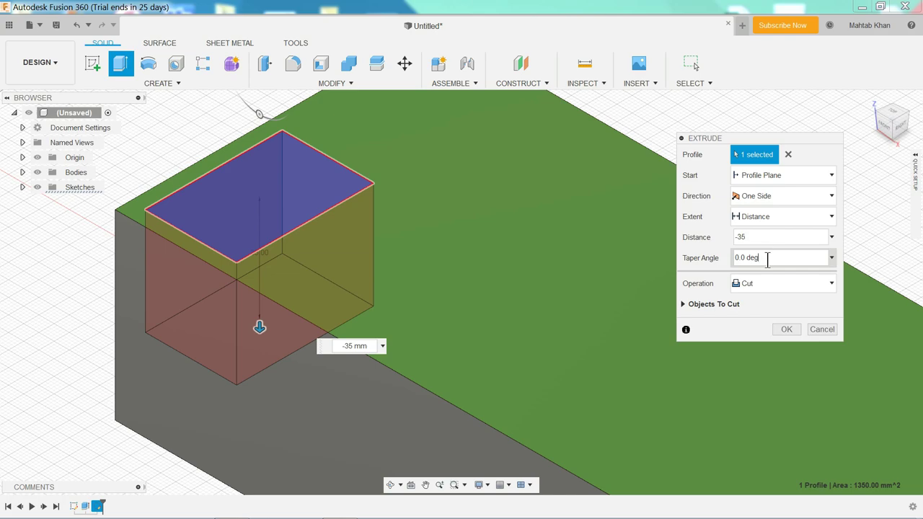
{"action": "left_click_drag", "start_coordinate": [767, 257], "coordinate": [719, 257]}
{"action": "type", "text": "-10"}
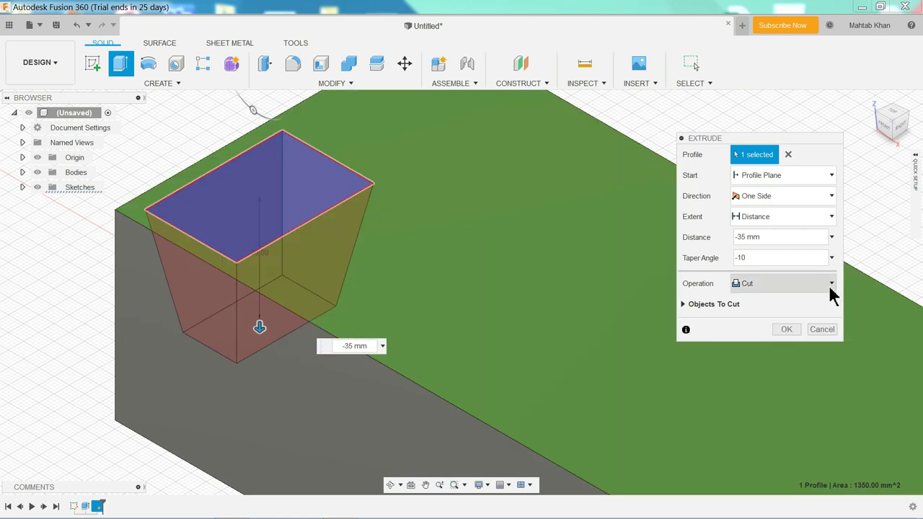
{"action": "left_click", "coordinate": [831, 287]}
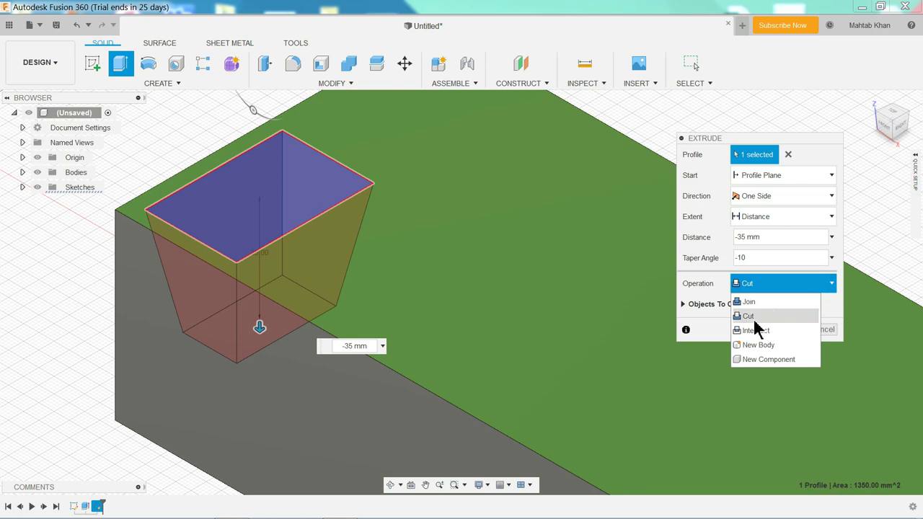
{"action": "left_click", "coordinate": [757, 289]}
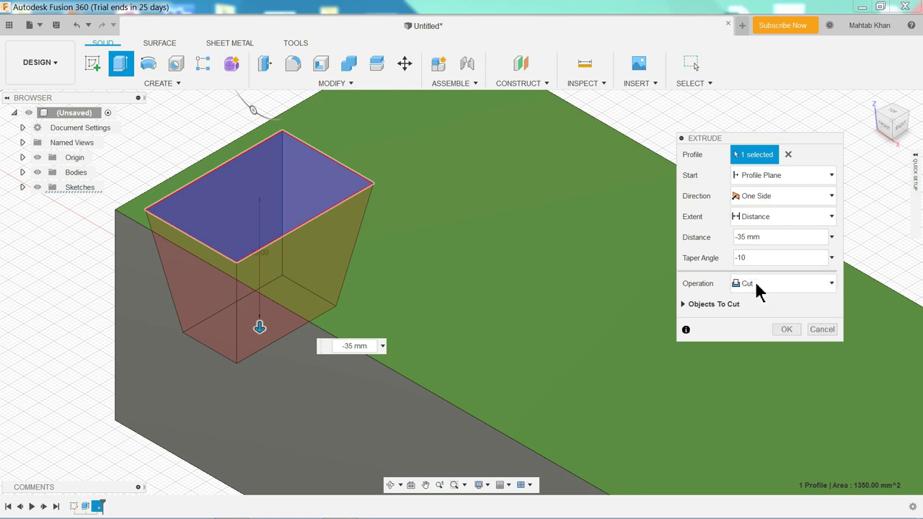
{"action": "left_click", "coordinate": [757, 289]}
{"action": "left_click", "coordinate": [758, 288]}
Cut the pocket at -35 mm distance with a -10° taper angle
{"action": "mouse_move", "coordinate": [770, 238]}
{"action": "left_mouse_down"}
{"action": "mouse_move", "coordinate": [726, 240]}
{"action": "mouse_move", "coordinate": [725, 260]}
{"action": "left_mouse_up"}
{"action": "type", "text": "35"}
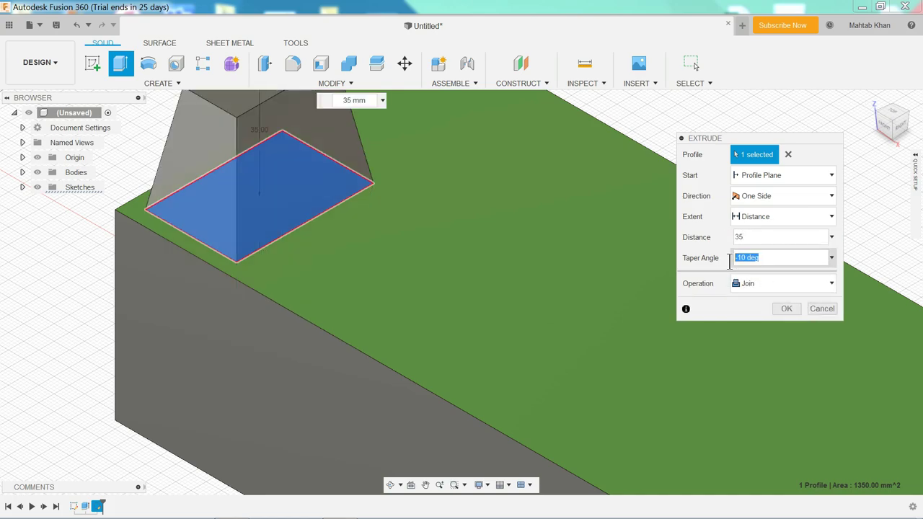
{"action": "type", "text": "10"}
{"action": "left_click", "coordinate": [747, 284]}
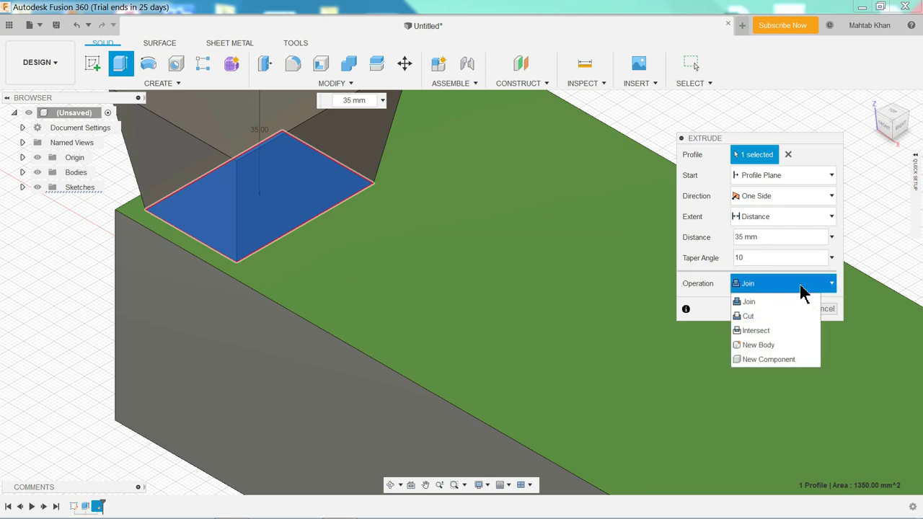
{"action": "left_click", "coordinate": [757, 314]}
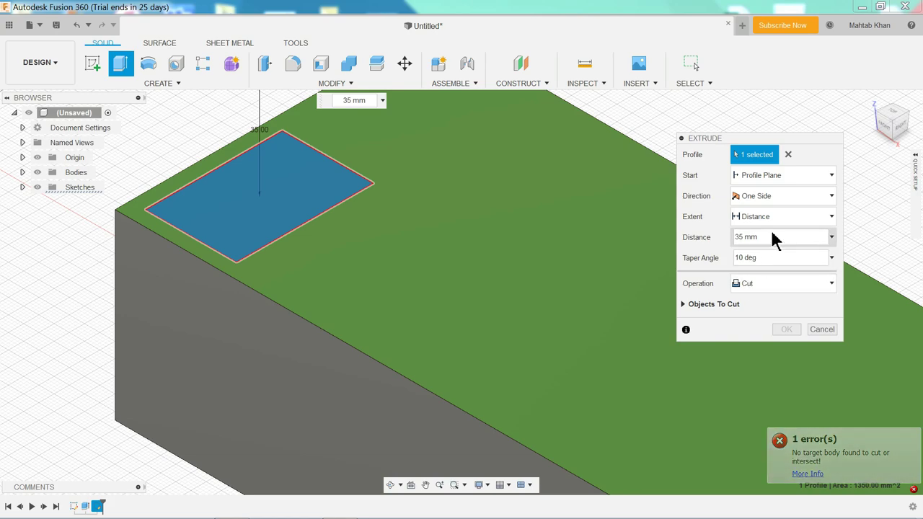
{"action": "left_click_drag", "start_coordinate": [772, 238], "coordinate": [723, 246]}
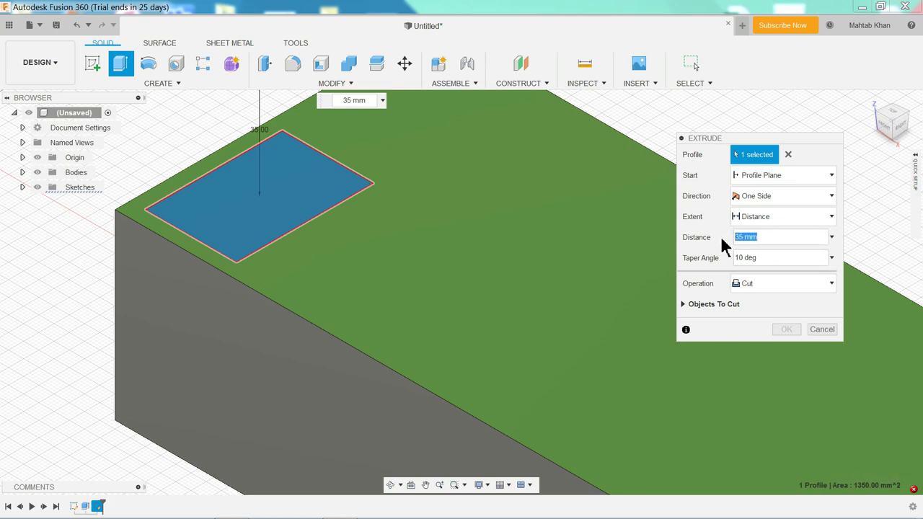
{"action": "type", "text": "-35"}
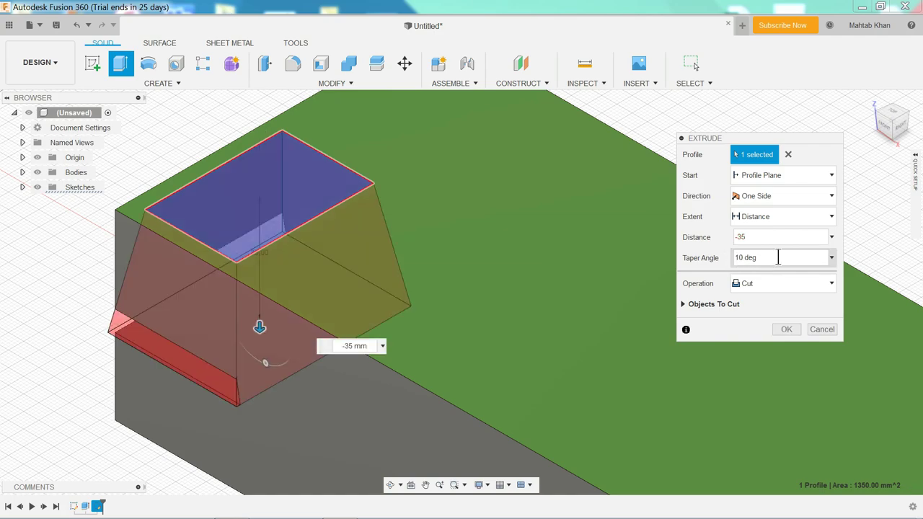
{"action": "left_click_drag", "start_coordinate": [771, 260], "coordinate": [733, 261]}
{"action": "type", "text": "-"}
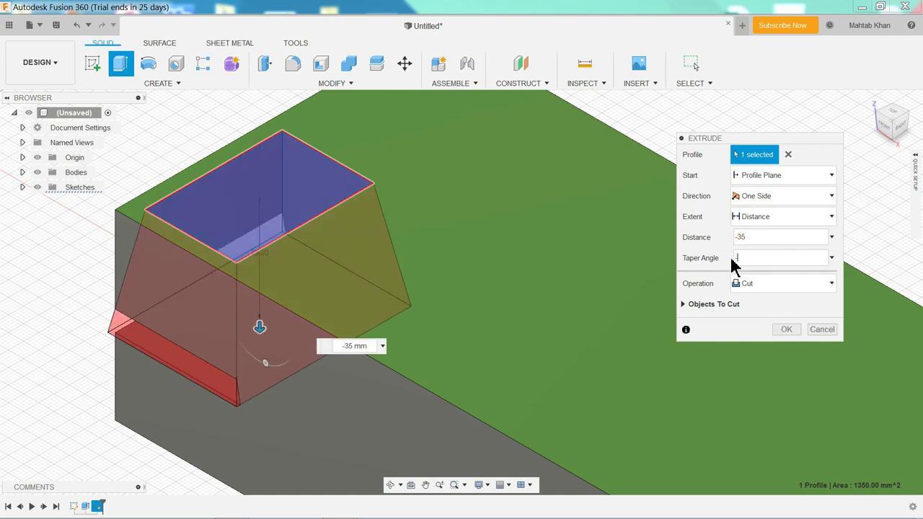
{"action": "type", "text": "10"}
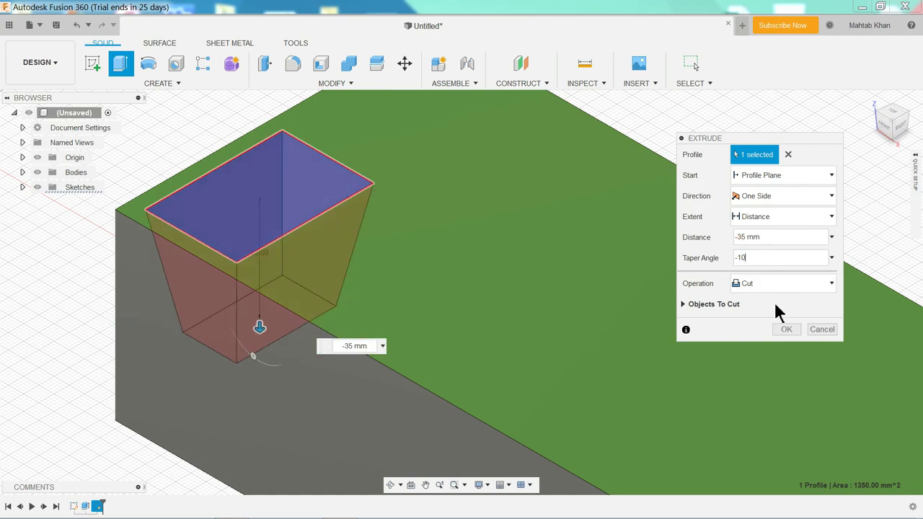
{"action": "left_click", "coordinate": [787, 330]}
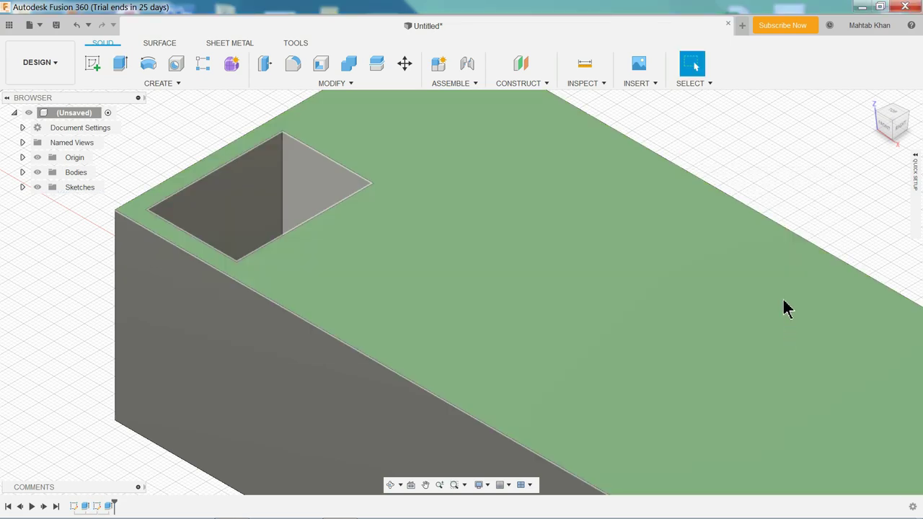
Orbit and zoom to look into the pocket, then bring up the Fillet tool
{"action": "scroll", "coordinate": [667, 204], "scroll_direction": "down", "scroll_amount": 3}
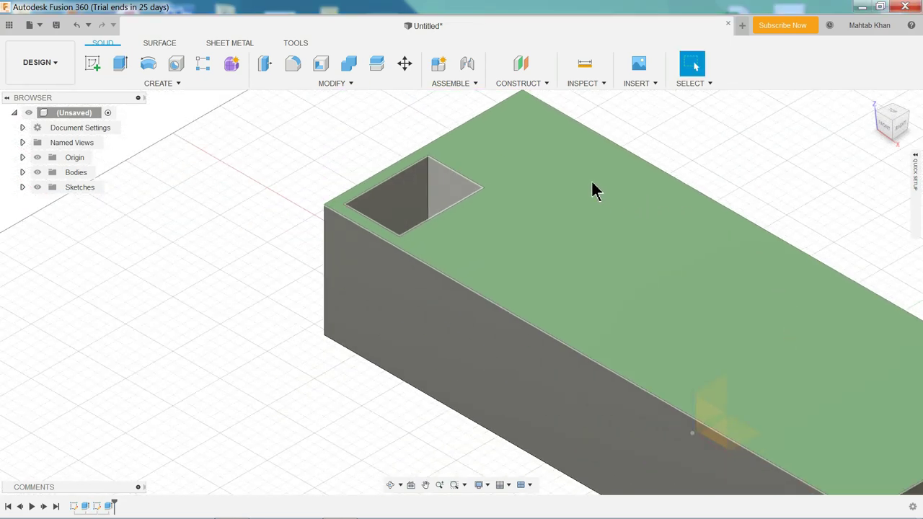
{"action": "mouse_move", "coordinate": [582, 193]}
{"action": "middle_mouse_down", "text": "shift"}
{"action": "mouse_move", "coordinate": [567, 201]}
{"action": "mouse_move", "coordinate": [569, 192]}
{"action": "middle_mouse_up", "text": "shift"}
{"action": "scroll", "coordinate": [534, 256], "scroll_direction": "up", "scroll_amount": 2}
{"action": "scroll", "coordinate": [526, 258], "scroll_direction": "up", "scroll_amount": 2}
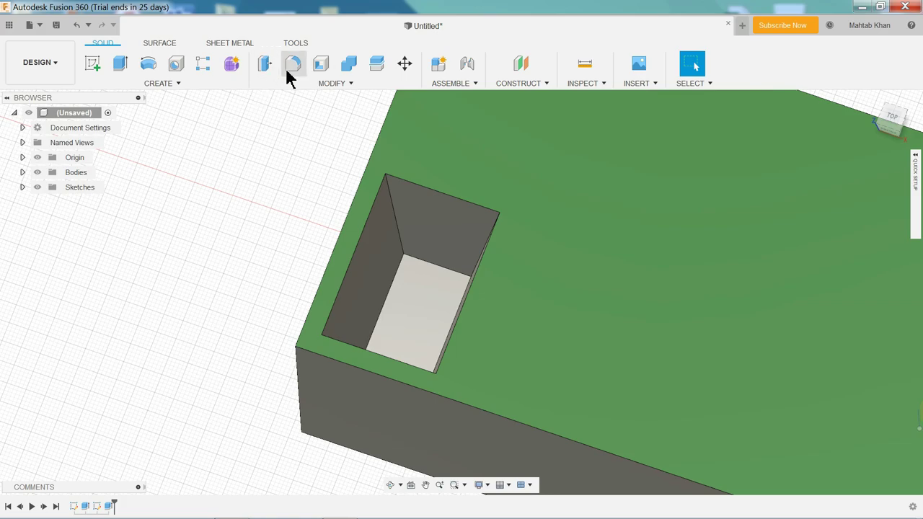
{"action": "left_click", "coordinate": [288, 72]}
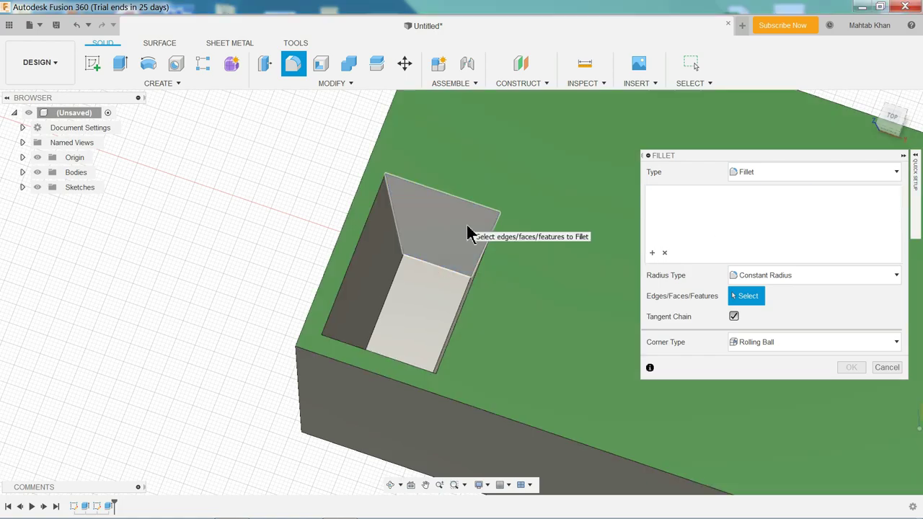
Give the pocket's back wall, floor and left wall 2 mm fillets
{"action": "left_click", "coordinate": [467, 232]}
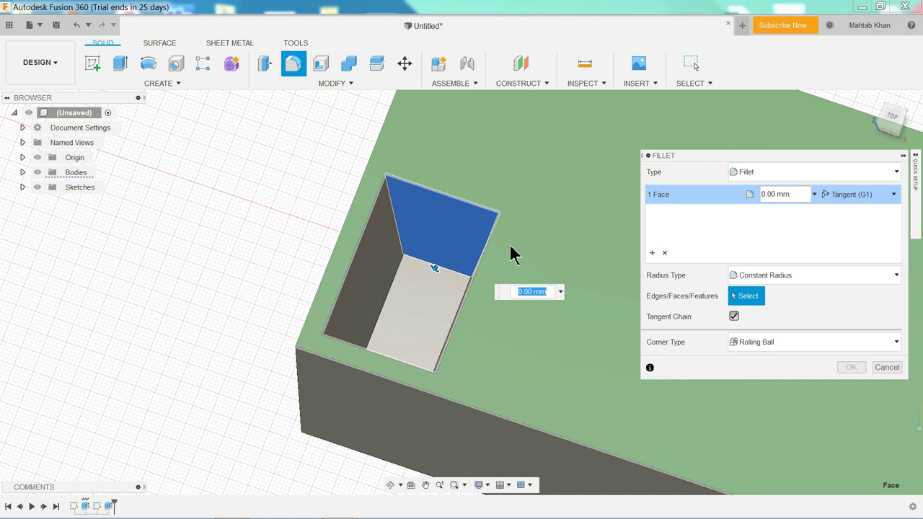
{"action": "type", "text": "2"}
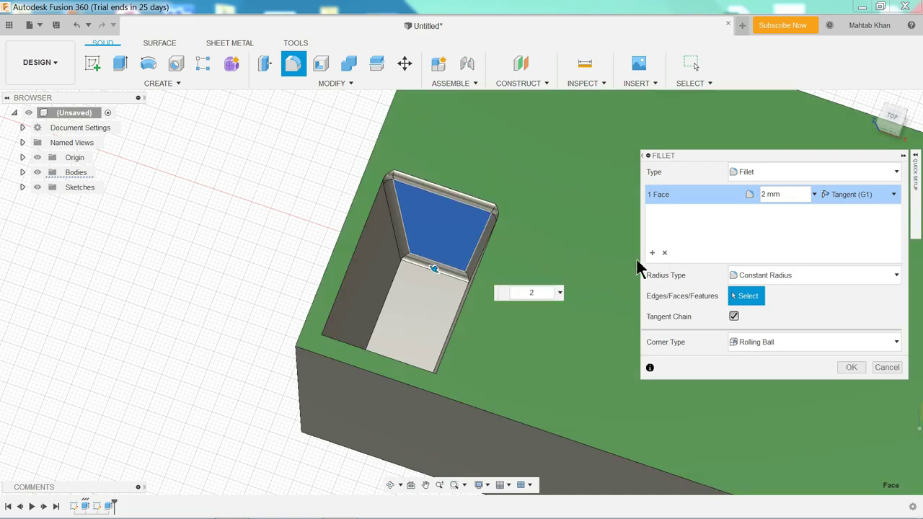
{"action": "left_click", "coordinate": [652, 253]}
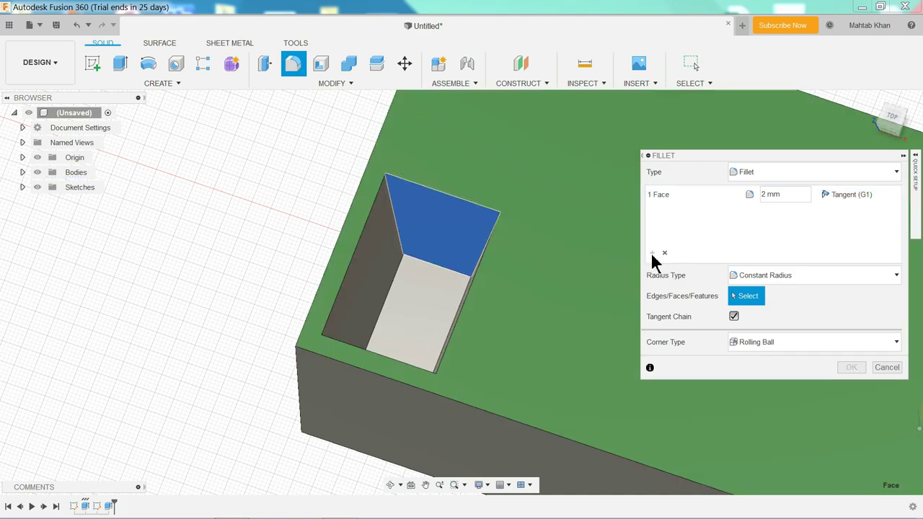
{"action": "left_click", "coordinate": [424, 297]}
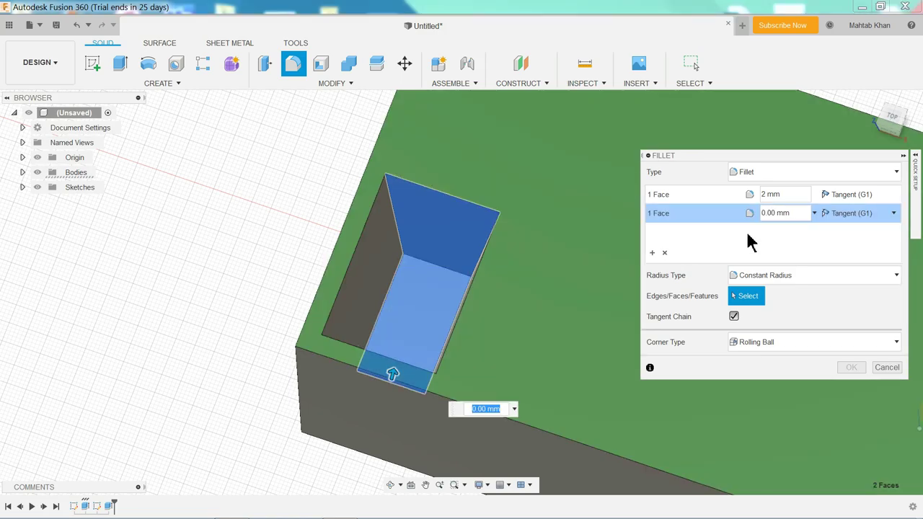
{"action": "left_click", "coordinate": [763, 214]}
{"action": "type", "text": "2"}
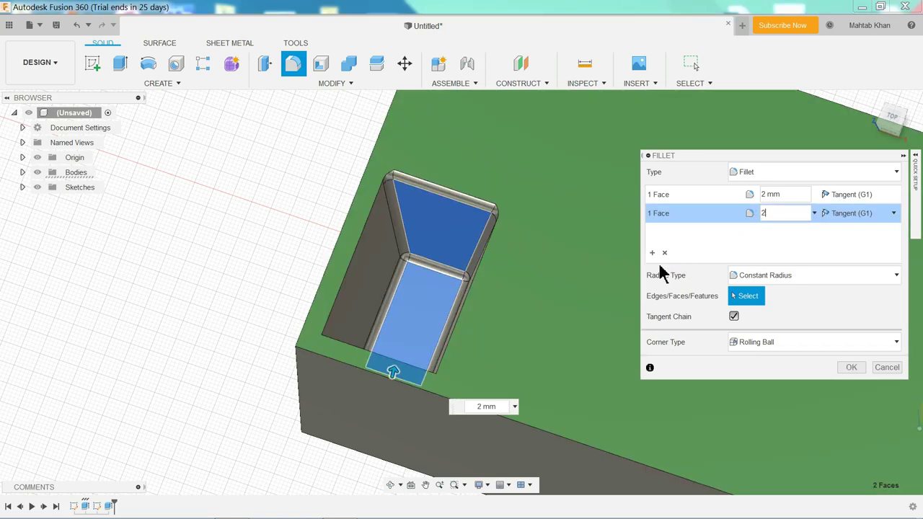
{"action": "left_click", "coordinate": [652, 253]}
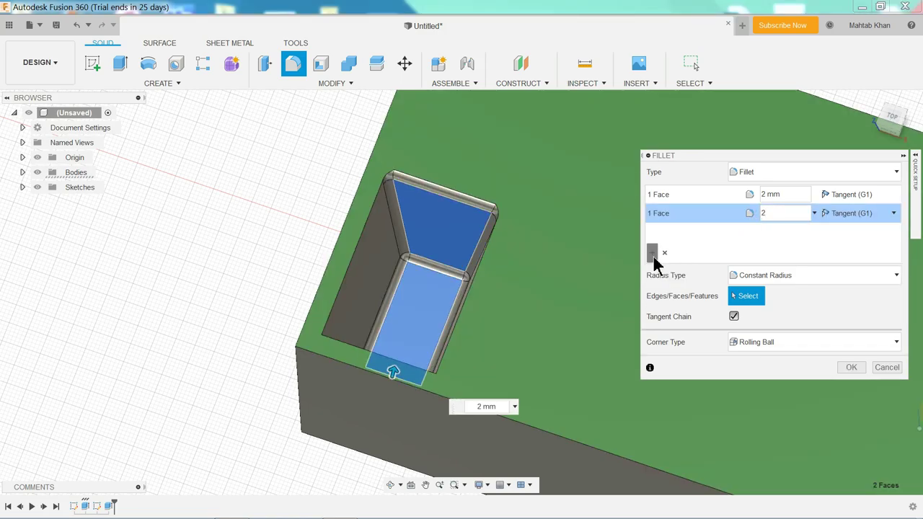
{"action": "left_click", "coordinate": [373, 282]}
{"action": "type", "text": "2"}
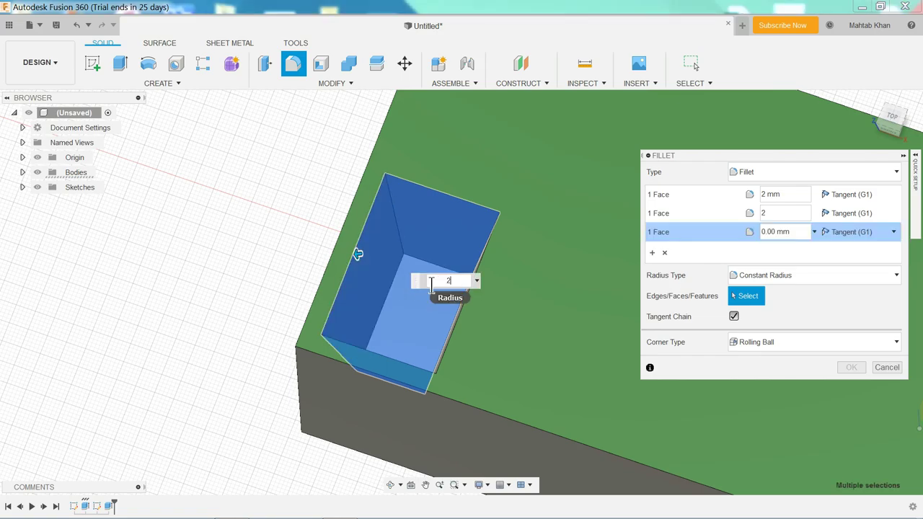
{"action": "left_click", "coordinate": [654, 259]}
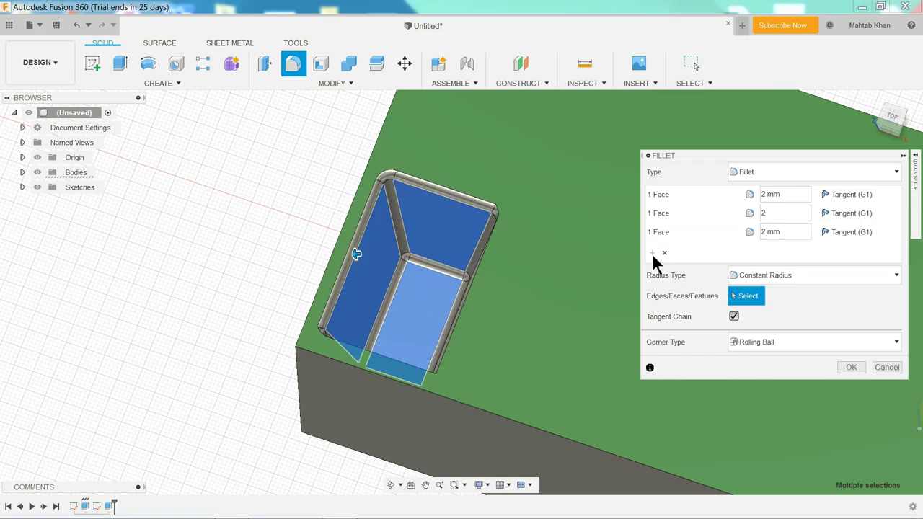
Add 2 mm fillets to the remaining pocket faces and confirm
{"action": "mouse_move", "coordinate": [445, 302]}
{"action": "middle_mouse_down", "text": "shift"}
{"action": "mouse_move", "coordinate": [488, 261]}
{"action": "mouse_move", "coordinate": [519, 289]}
{"action": "mouse_move", "coordinate": [445, 318]}
{"action": "middle_mouse_up", "text": "shift"}
{"action": "left_click", "coordinate": [445, 318]}
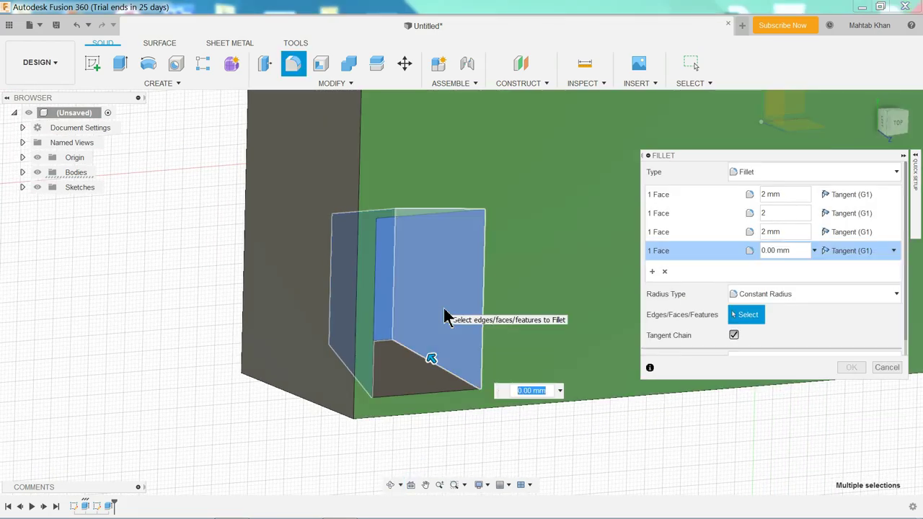
{"action": "type", "text": "2"}
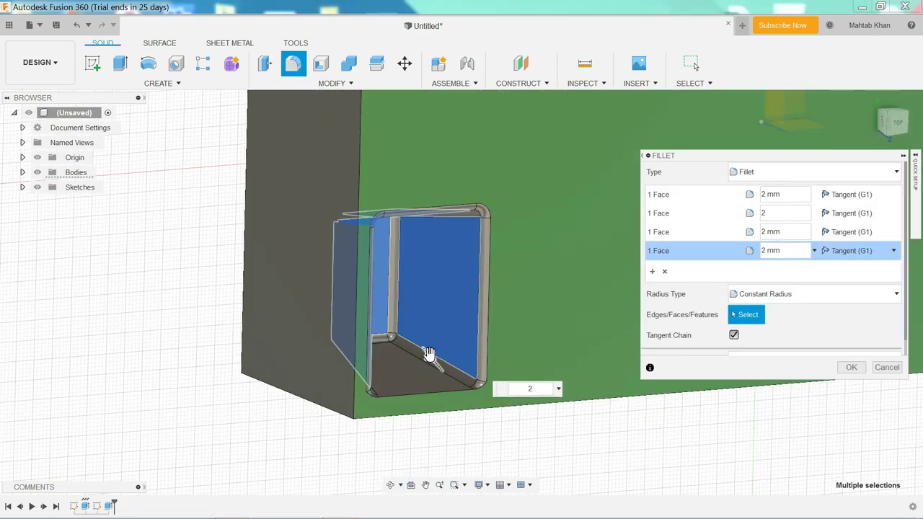
{"action": "left_click", "coordinate": [653, 271]}
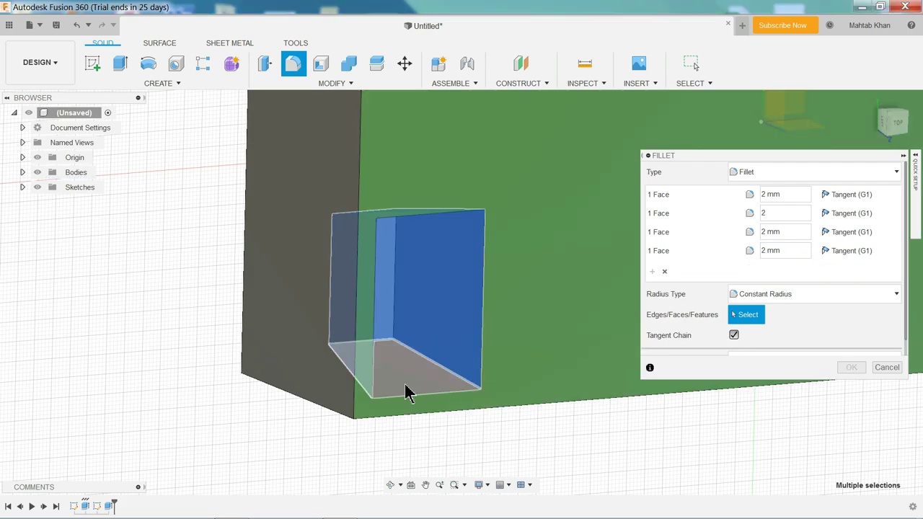
{"action": "left_click", "coordinate": [408, 393]}
{"action": "key", "text": "Return"}
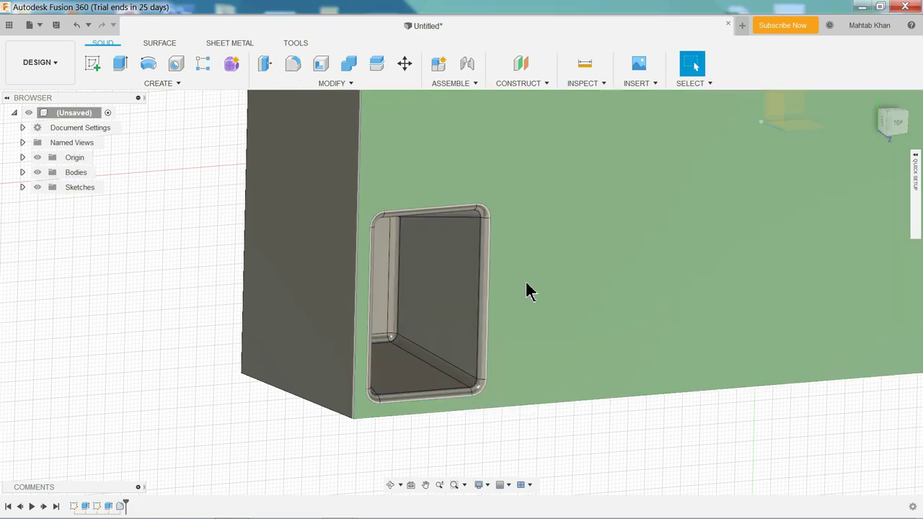
Inspect the filleted pocket, then return to the home view of the whole block
{"action": "mouse_move", "coordinate": [526, 292]}
{"action": "middle_mouse_down", "text": "shift"}
{"action": "mouse_move", "coordinate": [509, 280]}
{"action": "mouse_move", "coordinate": [509, 250]}
{"action": "mouse_move", "coordinate": [486, 271]}
{"action": "mouse_move", "coordinate": [511, 238]}
{"action": "mouse_move", "coordinate": [491, 247]}
{"action": "mouse_move", "coordinate": [577, 223]}
{"action": "mouse_move", "coordinate": [526, 231]}
{"action": "mouse_move", "coordinate": [548, 223]}
{"action": "middle_mouse_up", "text": "shift"}
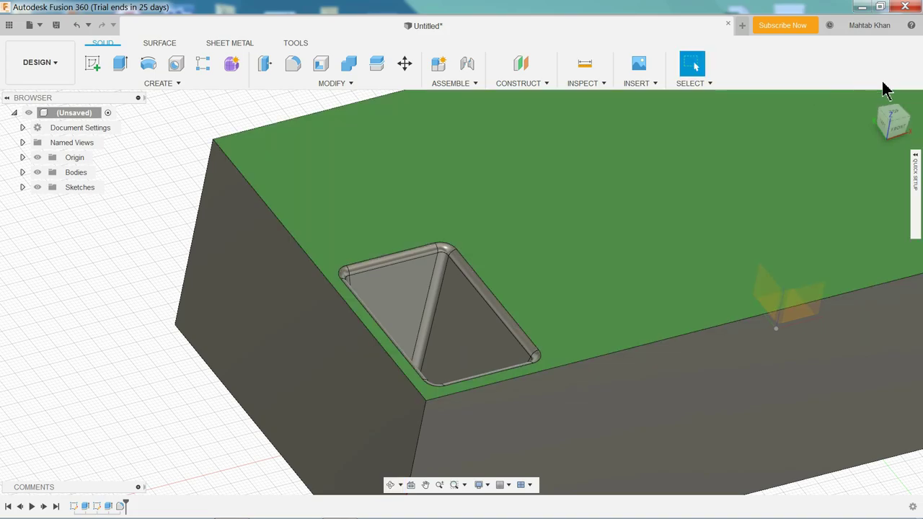
{"action": "left_click", "coordinate": [876, 103]}
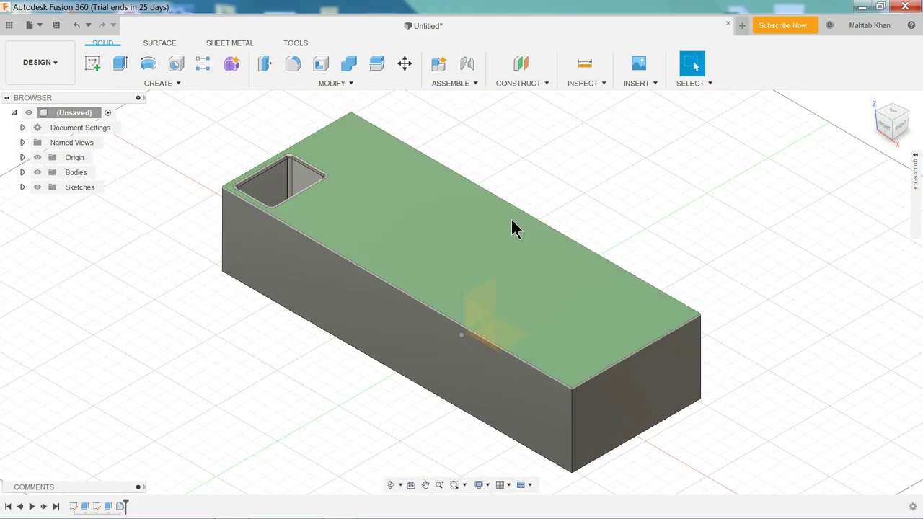
{"action": "scroll", "coordinate": [449, 226], "scroll_direction": "up", "scroll_amount": 1}
{"action": "scroll", "coordinate": [449, 226], "scroll_direction": "up", "scroll_amount": 1}
{"action": "scroll", "coordinate": [449, 226], "scroll_direction": "up", "scroll_amount": 1}
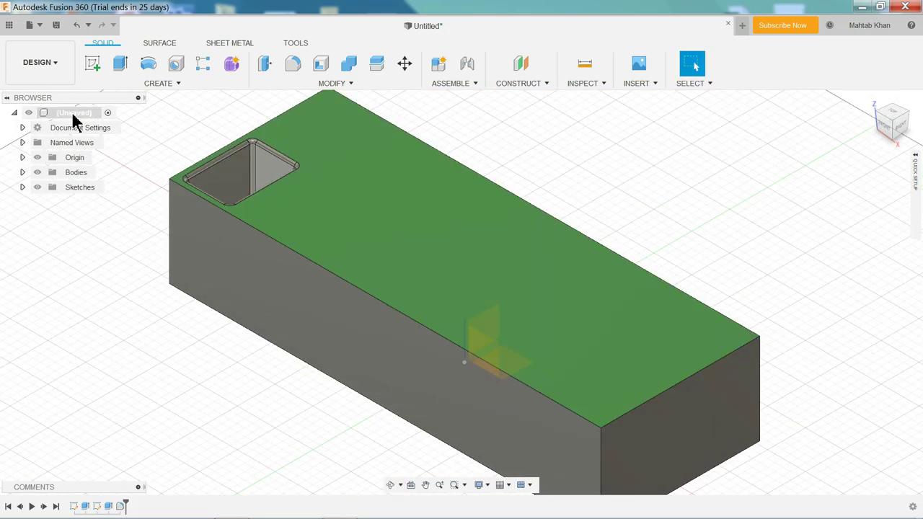
{"action": "left_click", "coordinate": [150, 89]}
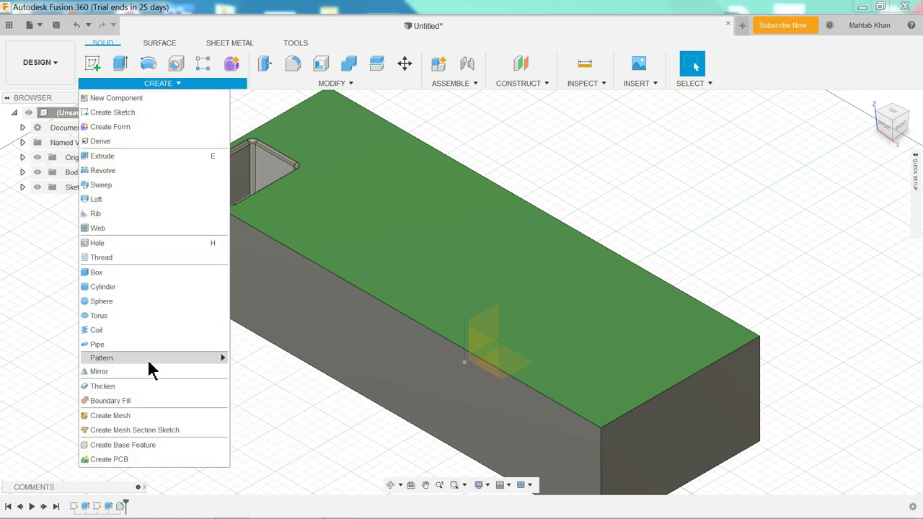
{"action": "mouse_move", "coordinate": [102, 358]}
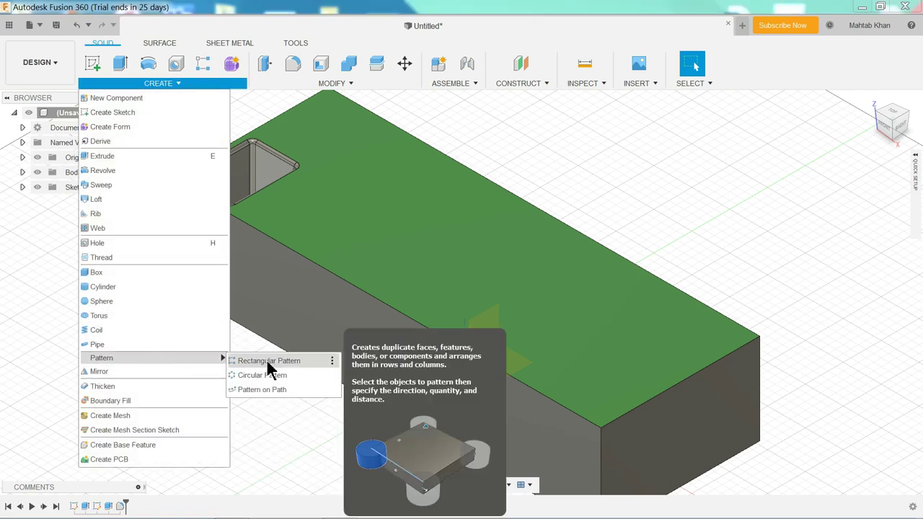
Pattern the Extrude2 pocket and its Fillet1 as features along a chosen block edge
{"action": "left_click", "coordinate": [269, 362]}
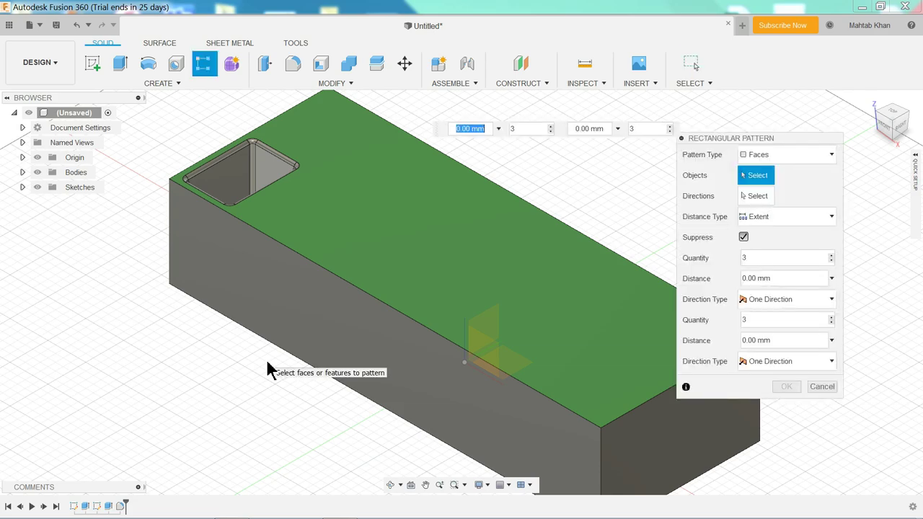
{"action": "left_click", "coordinate": [776, 156]}
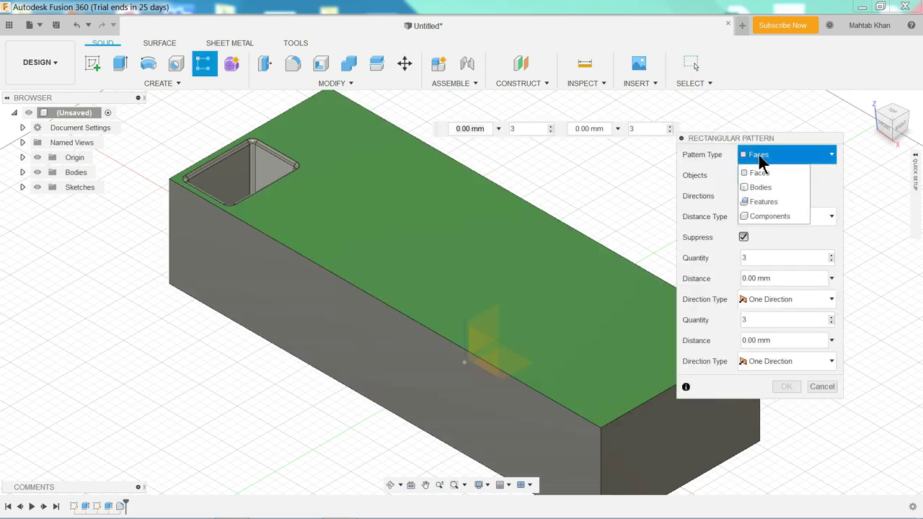
{"action": "left_click", "coordinate": [762, 203]}
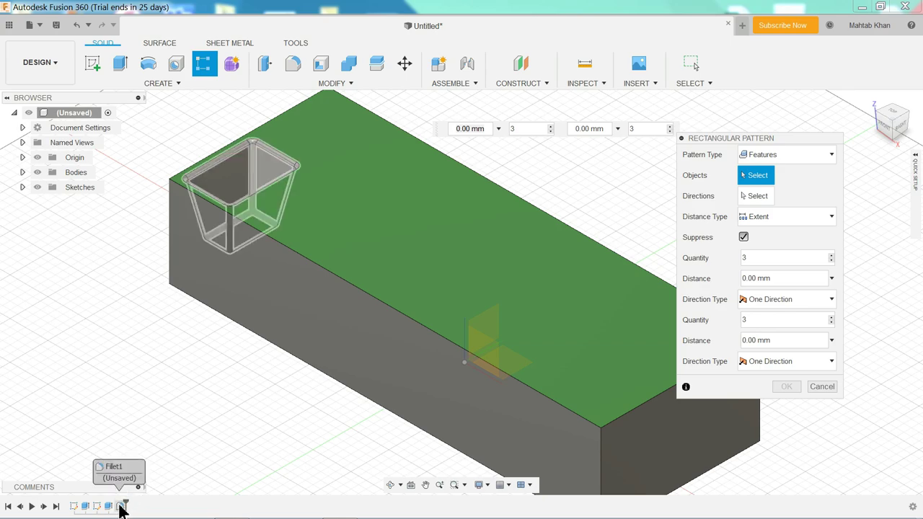
{"action": "left_click", "coordinate": [121, 507]}
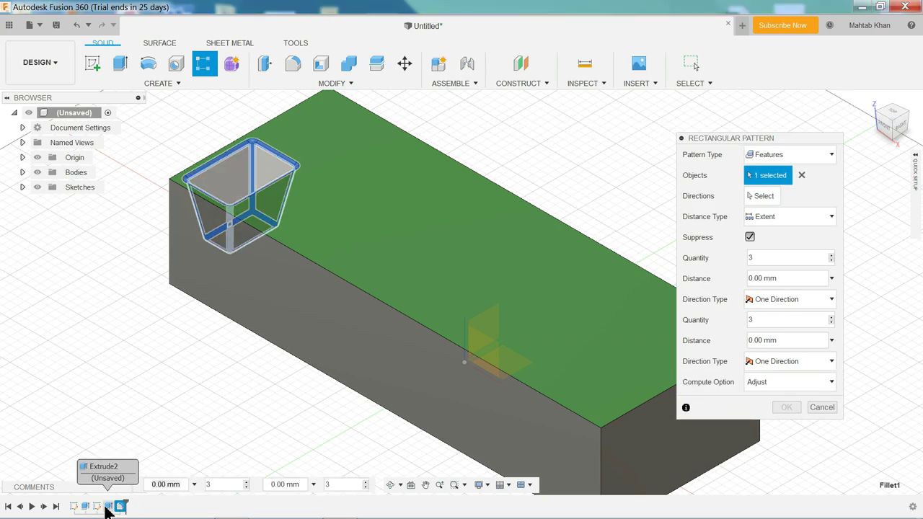
{"action": "left_click", "coordinate": [107, 507]}
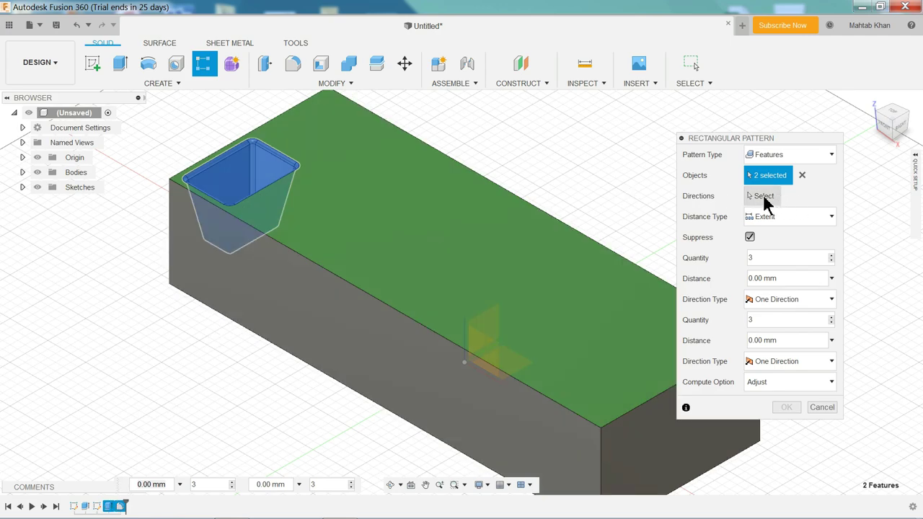
{"action": "left_click", "coordinate": [764, 200]}
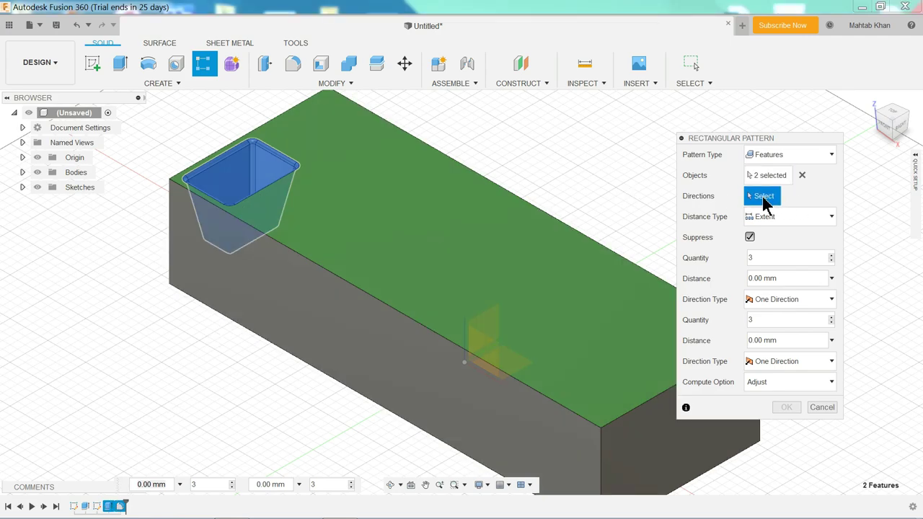
{"action": "left_click", "coordinate": [485, 382]}
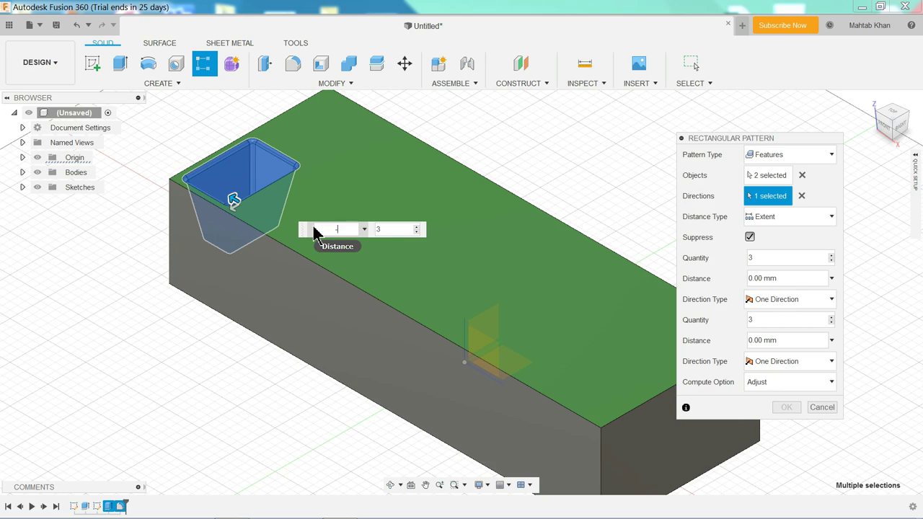
{"action": "type", "text": "-35"}
Pattern the pocket as 8 copies at -35 mm, measuring the distance as spacing between copies
{"action": "key", "text": "Return"}
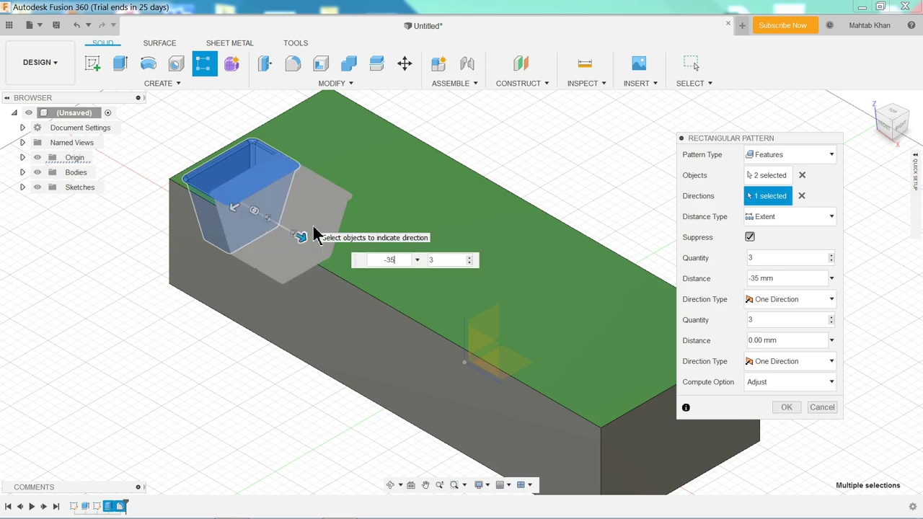
{"action": "left_click", "coordinate": [436, 260]}
{"action": "double_click", "coordinate": [430, 260]}
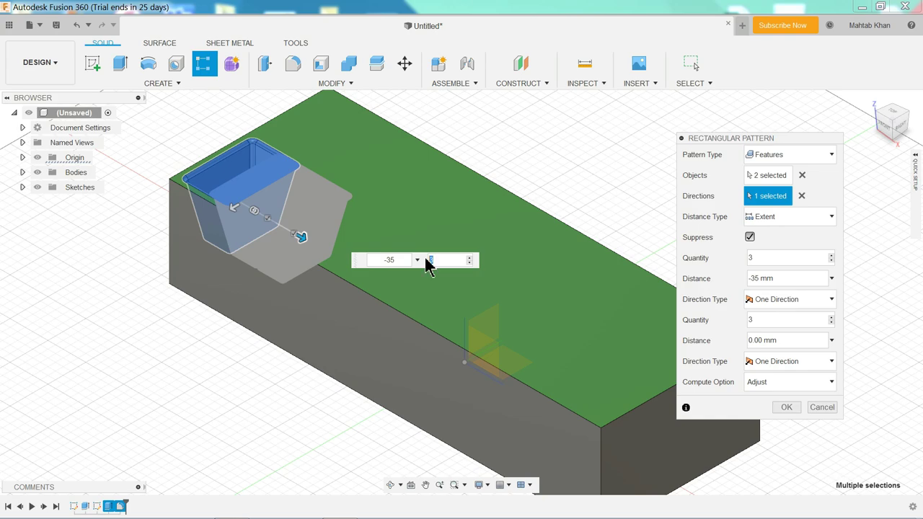
{"action": "type", "text": "6"}
{"action": "type", "text": "8"}
{"action": "key", "text": "Return"}
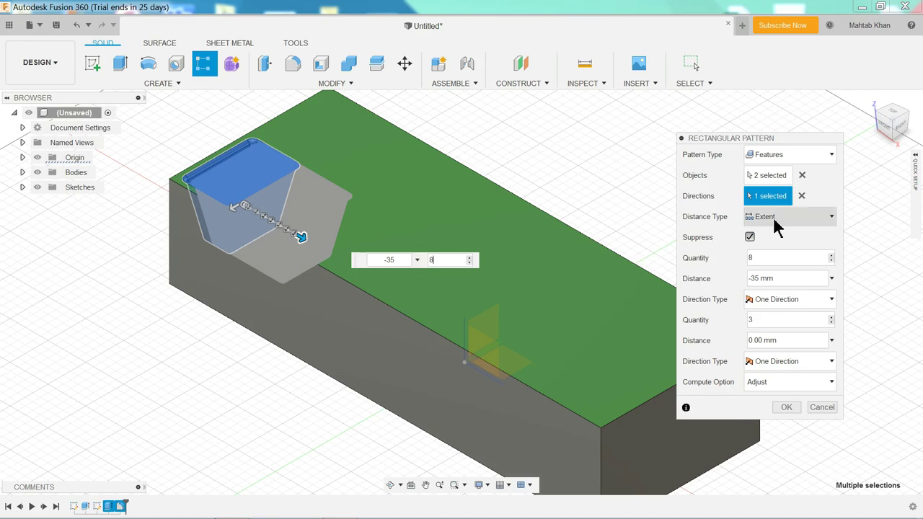
{"action": "left_click", "coordinate": [777, 218]}
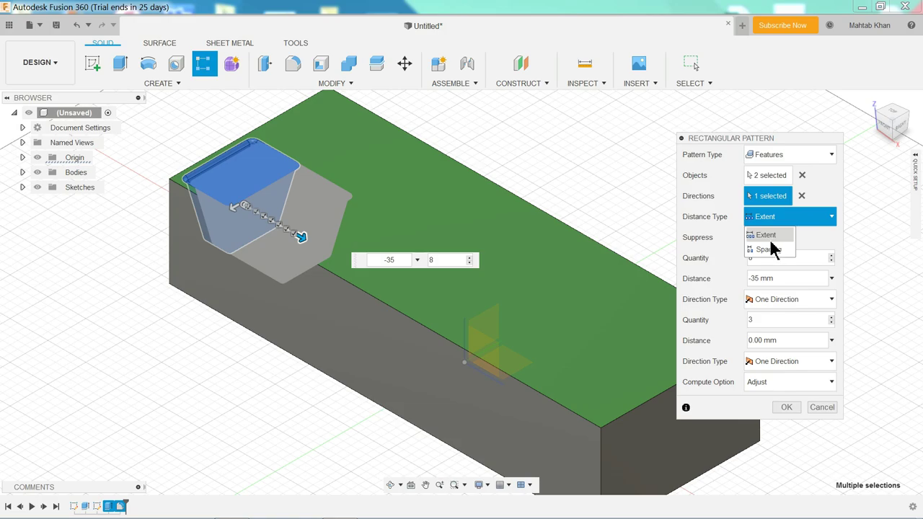
{"action": "left_click", "coordinate": [769, 250]}
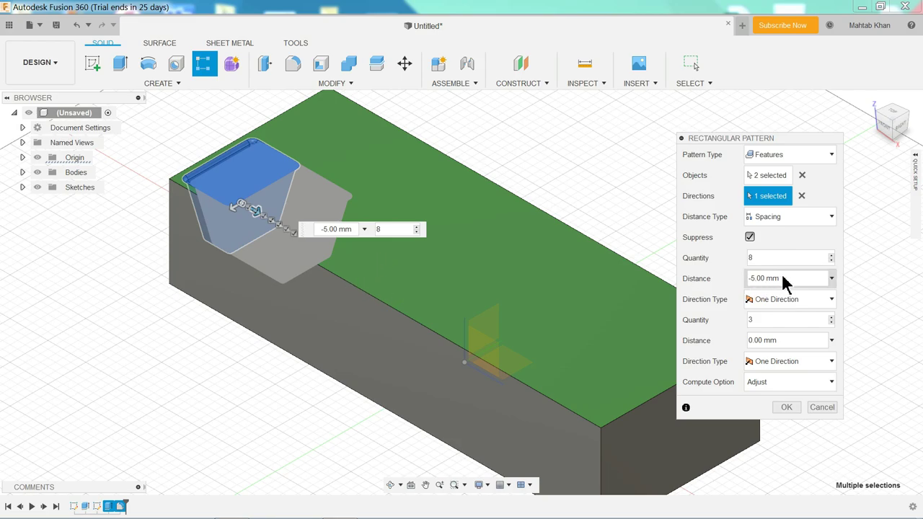
{"action": "left_click_drag", "start_coordinate": [793, 278], "coordinate": [732, 283]}
{"action": "type", "text": "-35"}
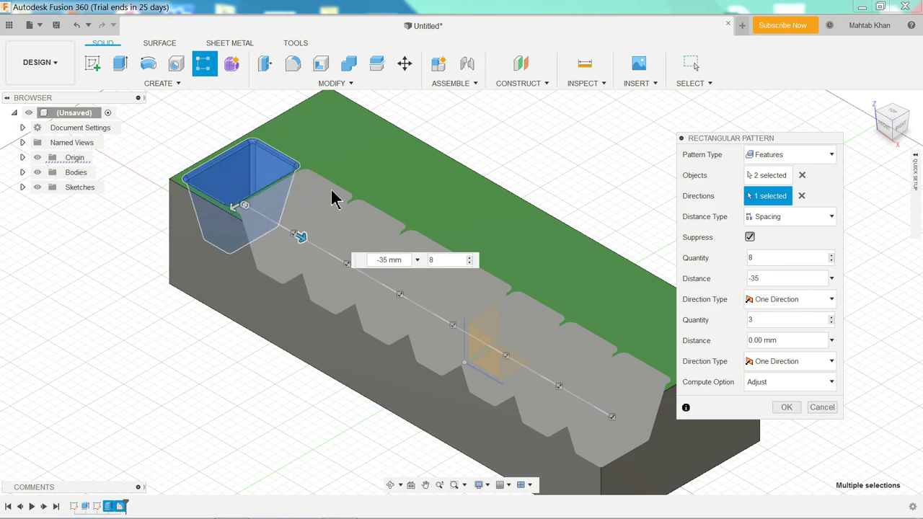
Keep 8 copies in the first direction, and set the second direction to 2 copies at -50 mm
{"action": "left_click", "coordinate": [750, 259]}
{"action": "key", "text": "BackSpace"}
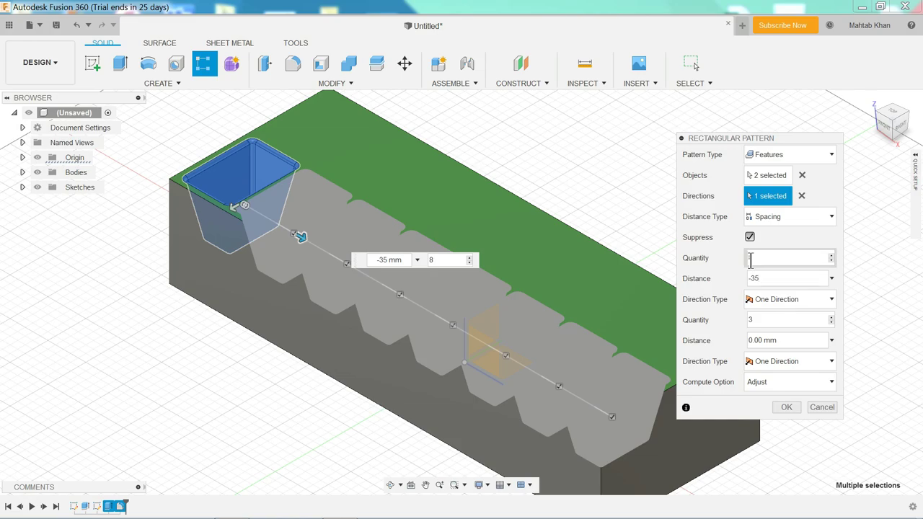
{"action": "type", "text": "8"}
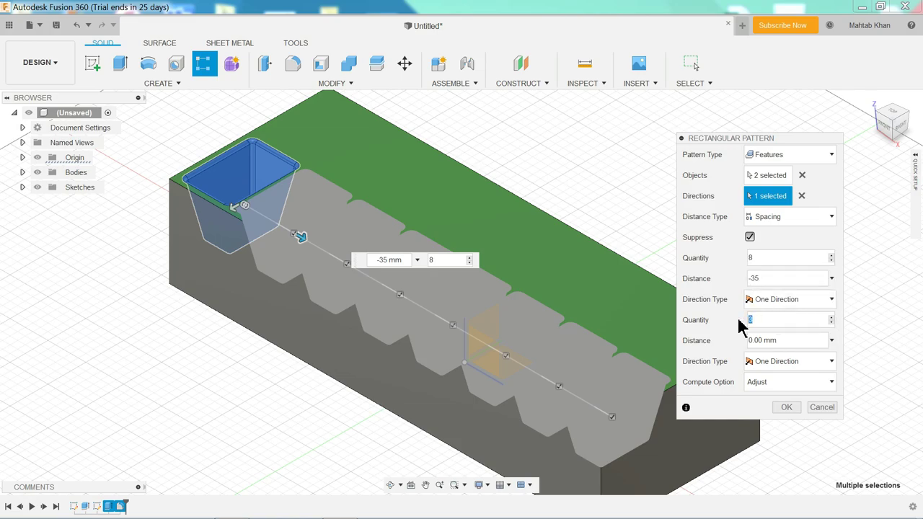
{"action": "left_click", "coordinate": [772, 346]}
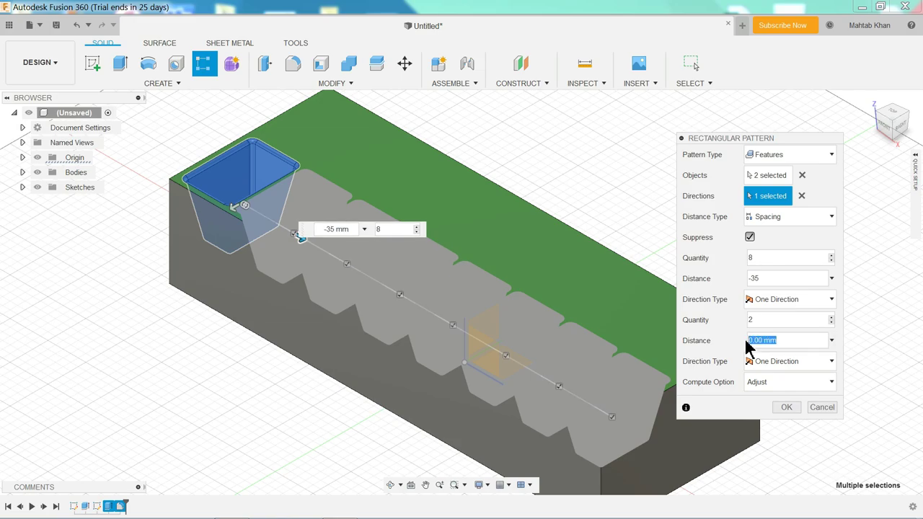
{"action": "key", "text": "BackSpace"}
{"action": "type", "text": "-50"}
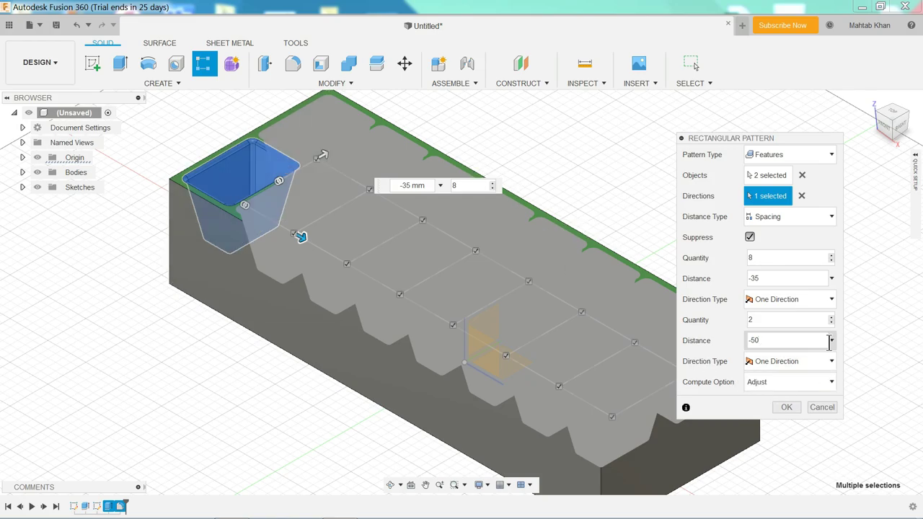
{"action": "left_click", "coordinate": [787, 408]}
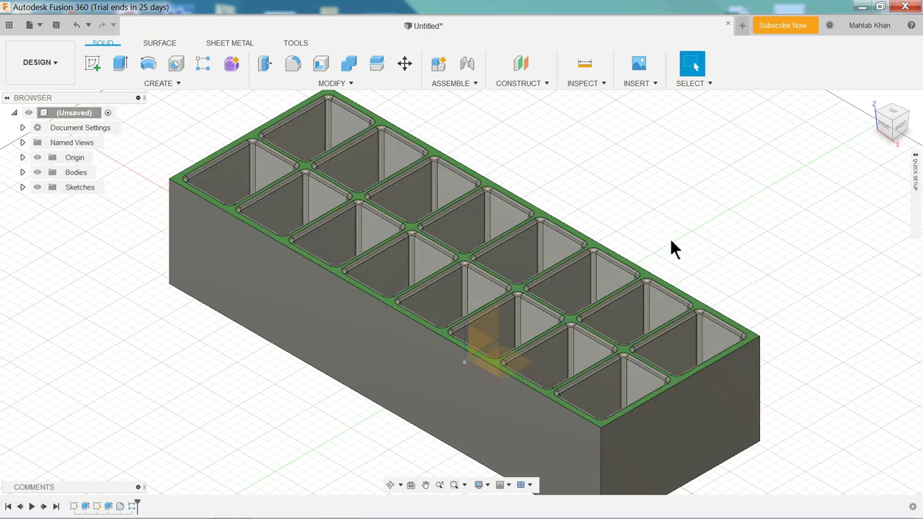
Shell the block to 1 mm inside thickness, removing the front face and three other outer faces
{"action": "mouse_move", "coordinate": [636, 187]}
{"action": "middle_mouse_down", "text": "shift"}
{"action": "mouse_move", "coordinate": [627, 216]}
{"action": "mouse_move", "coordinate": [671, 190]}
{"action": "mouse_move", "coordinate": [665, 173]}
{"action": "mouse_move", "coordinate": [644, 169]}
{"action": "mouse_move", "coordinate": [651, 181]}
{"action": "middle_mouse_up", "text": "shift"}
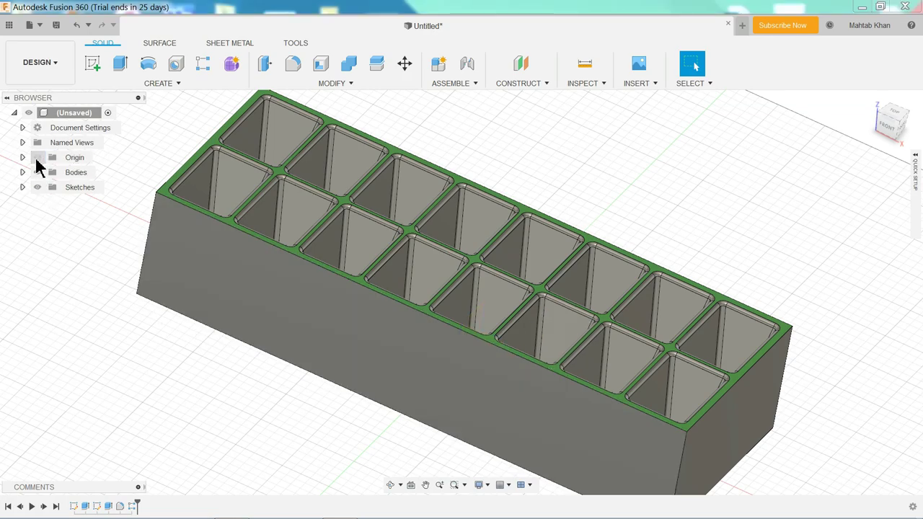
{"action": "left_click", "coordinate": [321, 65]}
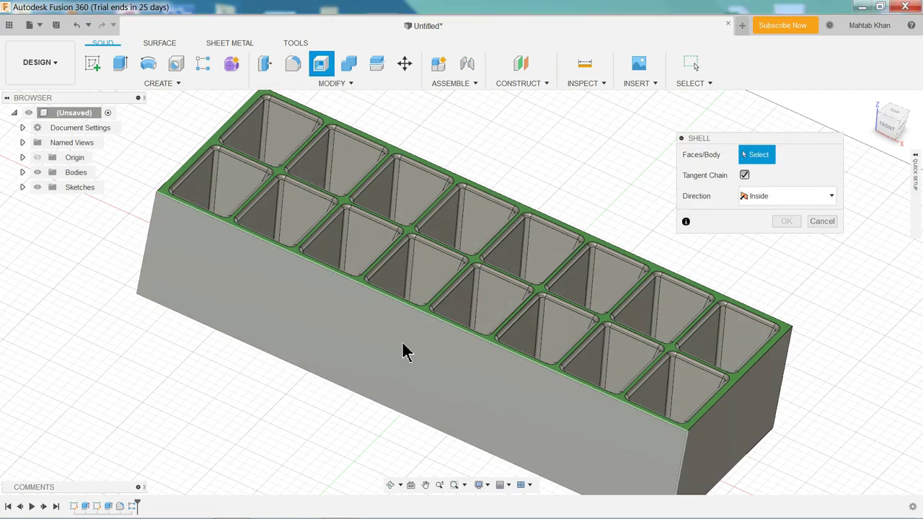
{"action": "left_click", "coordinate": [408, 352]}
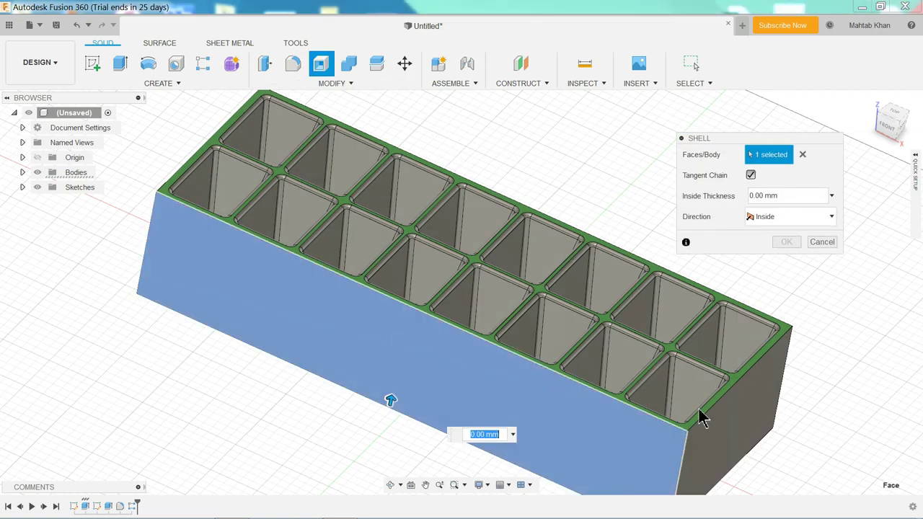
{"action": "mouse_move", "coordinate": [398, 380]}
{"action": "middle_mouse_down", "text": "shift"}
{"action": "mouse_move", "coordinate": [538, 359]}
{"action": "mouse_move", "coordinate": [555, 309]}
{"action": "middle_mouse_up", "text": "shift"}
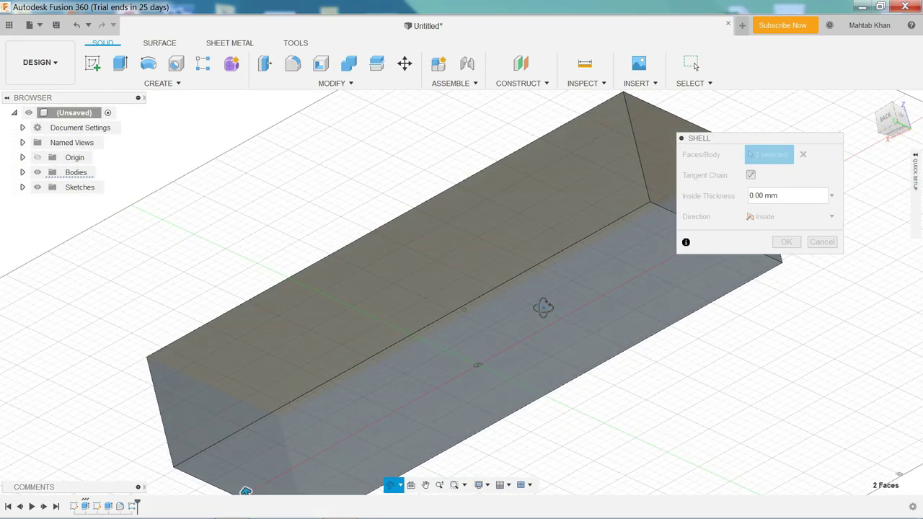
{"action": "left_click", "coordinate": [556, 308]}
{"action": "left_click", "coordinate": [542, 257]}
{"action": "left_click", "coordinate": [624, 221]}
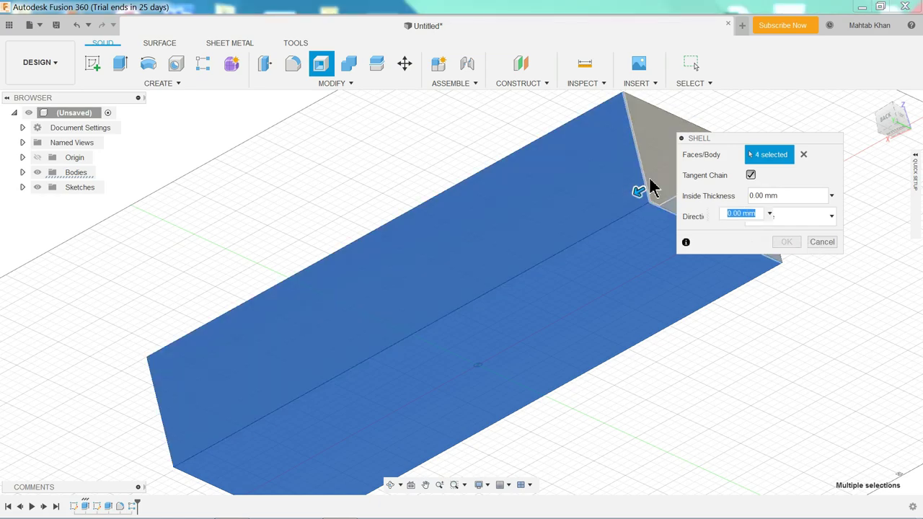
{"action": "left_click", "coordinate": [787, 196]}
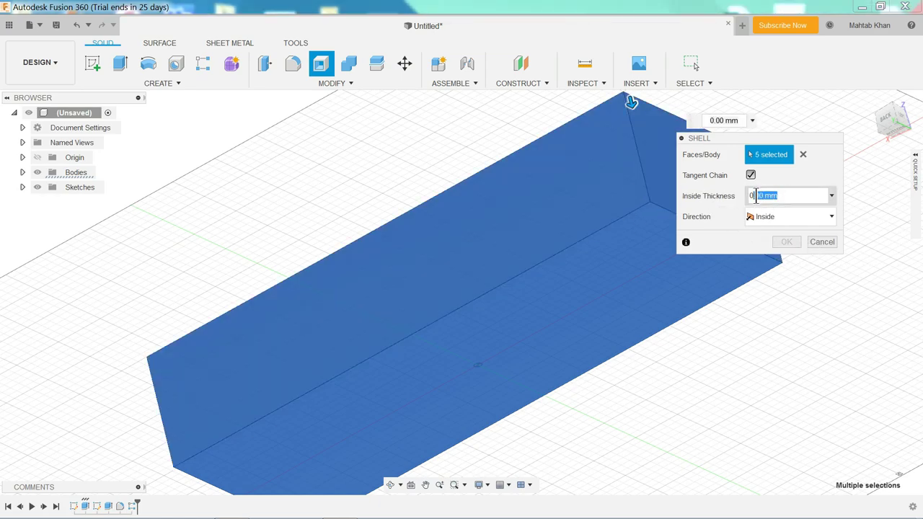
{"action": "type", "text": "1"}
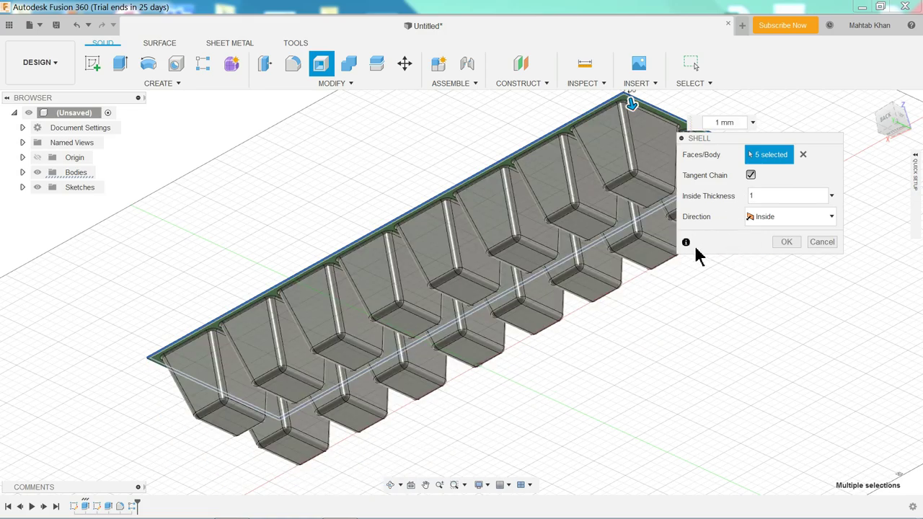
{"action": "mouse_move", "coordinate": [468, 128]}
{"action": "middle_mouse_down", "text": "shift"}
{"action": "mouse_move", "coordinate": [470, 178]}
{"action": "mouse_move", "coordinate": [505, 180]}
{"action": "middle_mouse_up", "text": "shift"}
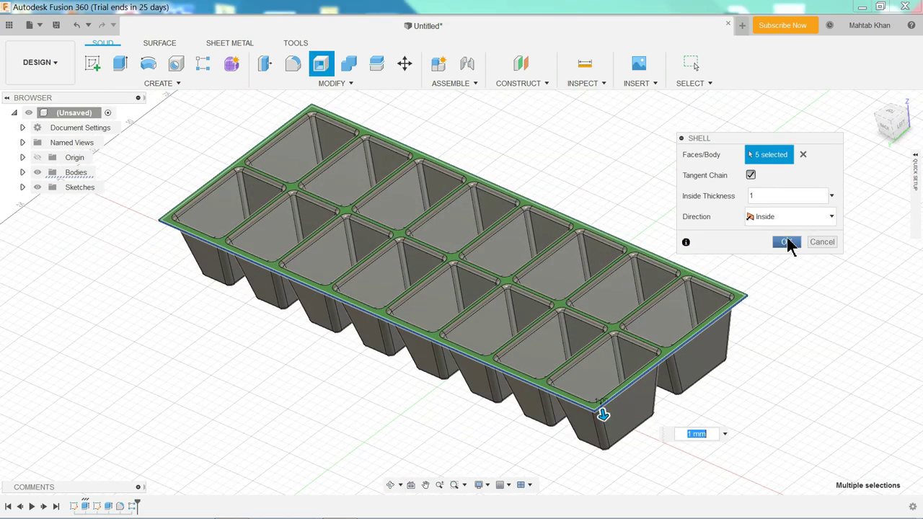
{"action": "left_click", "coordinate": [787, 242]}
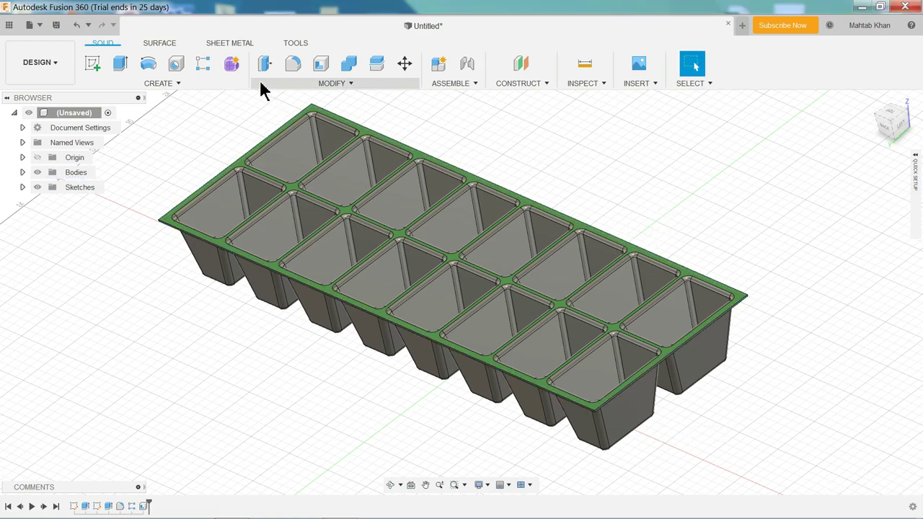
Start a fillet and select the first two outer rim edges of the tray
{"action": "left_click", "coordinate": [293, 72]}
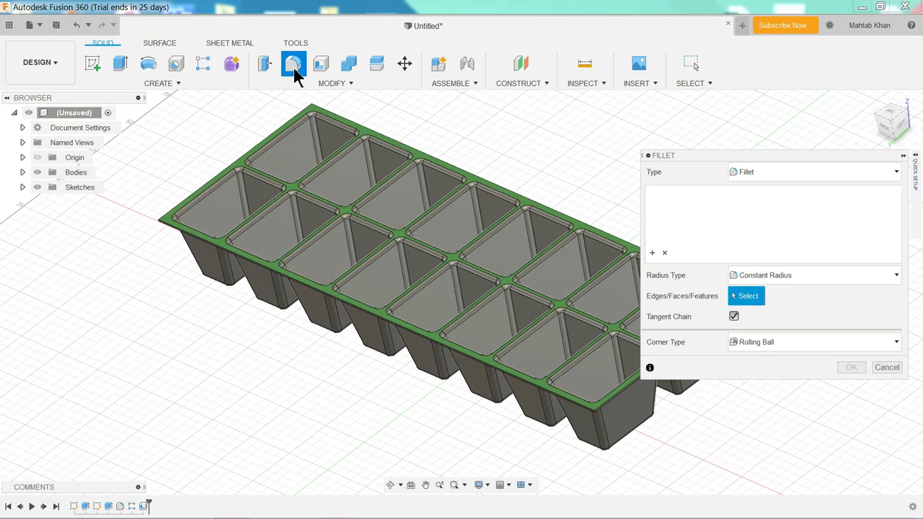
{"action": "scroll", "coordinate": [613, 418], "scroll_direction": "up", "scroll_amount": 2}
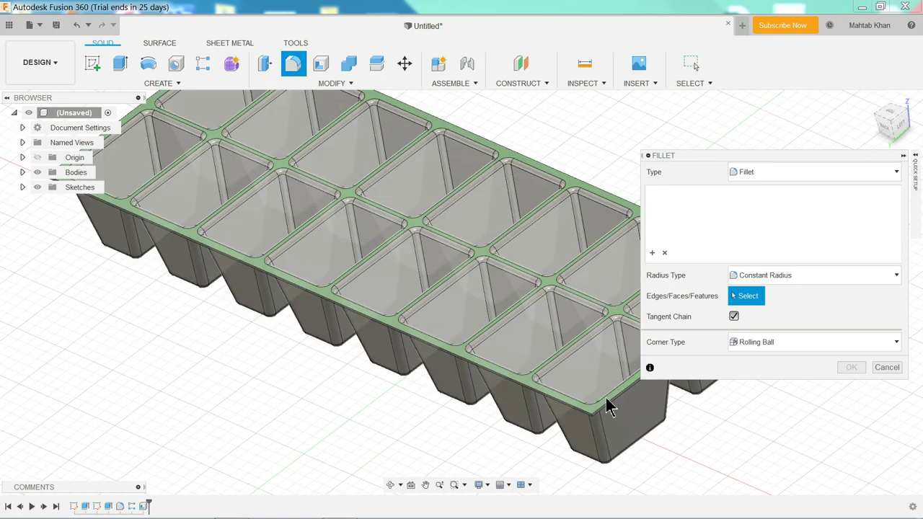
{"action": "scroll", "coordinate": [602, 417], "scroll_direction": "up", "scroll_amount": 2}
{"action": "scroll", "coordinate": [599, 422], "scroll_direction": "up", "scroll_amount": 2}
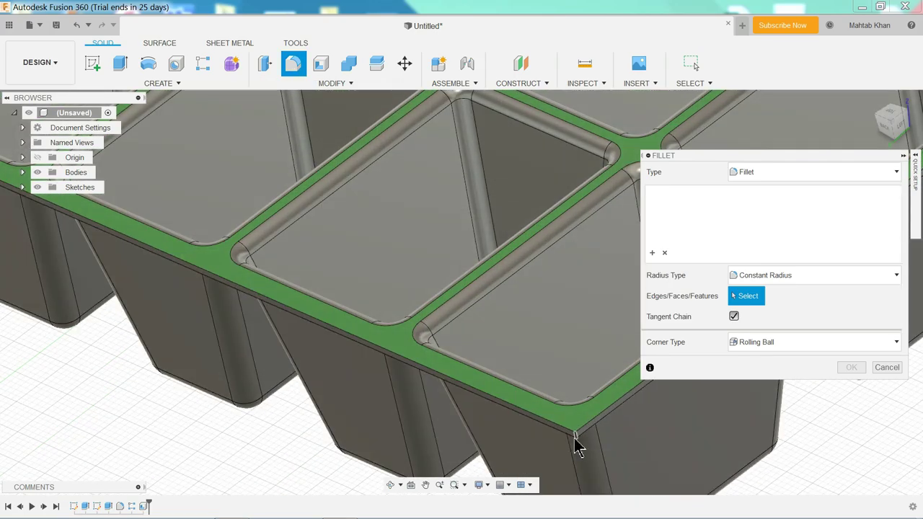
{"action": "left_click", "coordinate": [576, 439]}
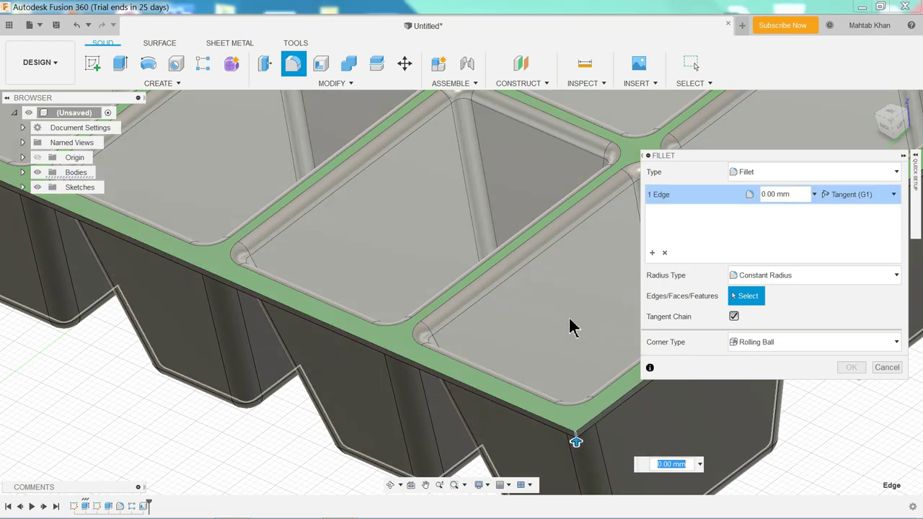
{"action": "scroll", "coordinate": [569, 326], "scroll_direction": "down", "scroll_amount": 3}
{"action": "scroll", "coordinate": [571, 324], "scroll_direction": "down", "scroll_amount": 3}
{"action": "middle_click_drag", "start_coordinate": [577, 305], "coordinate": [455, 307], "text": "shift"}
{"action": "scroll", "coordinate": [454, 386], "scroll_direction": "up", "scroll_amount": 5}
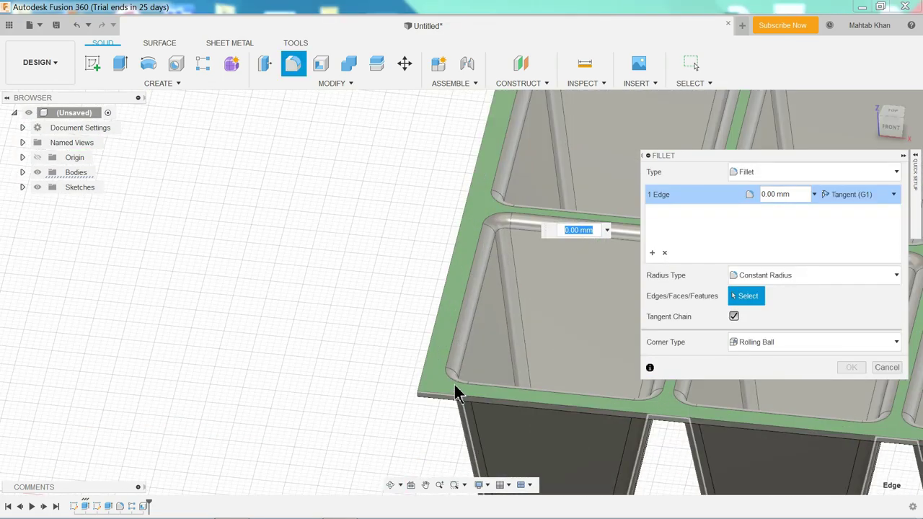
{"action": "left_click", "coordinate": [417, 395]}
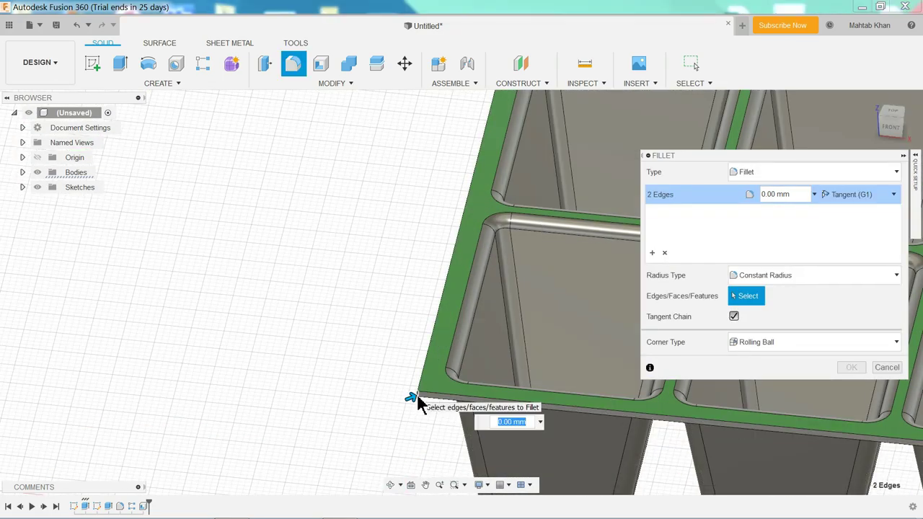
{"action": "scroll", "coordinate": [428, 331], "scroll_direction": "down", "scroll_amount": 3}
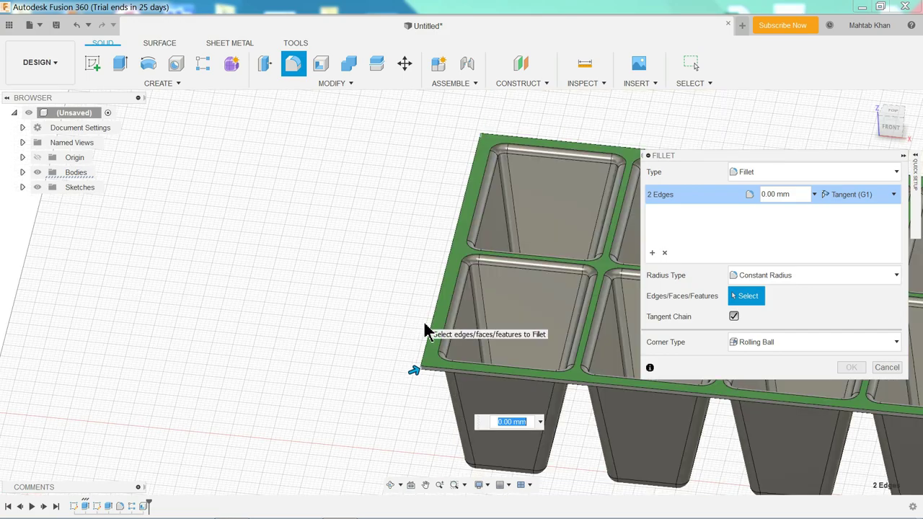
{"action": "mouse_move", "coordinate": [397, 260]}
{"action": "middle_mouse_down", "text": "shift"}
{"action": "mouse_move", "coordinate": [177, 214]}
{"action": "mouse_move", "coordinate": [380, 276]}
{"action": "middle_mouse_up", "text": "shift"}
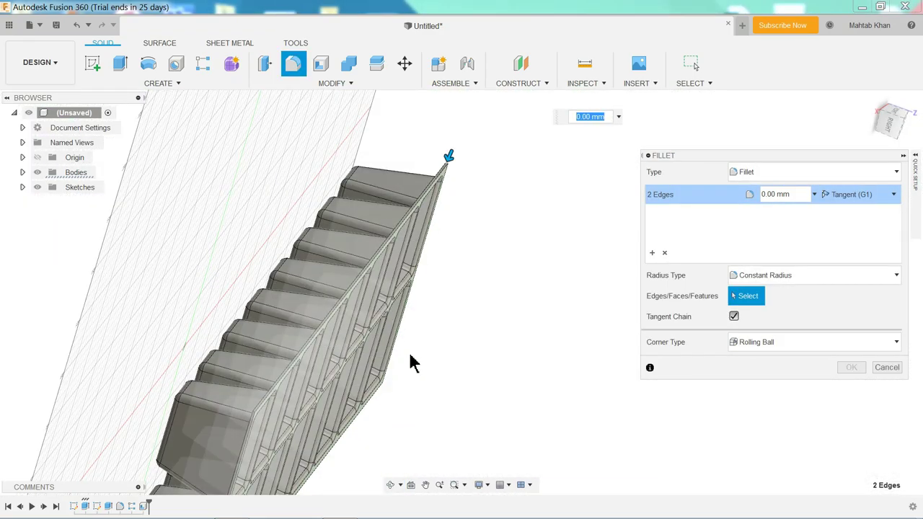
{"action": "middle_click_drag", "start_coordinate": [410, 362], "coordinate": [385, 350], "text": "shift"}
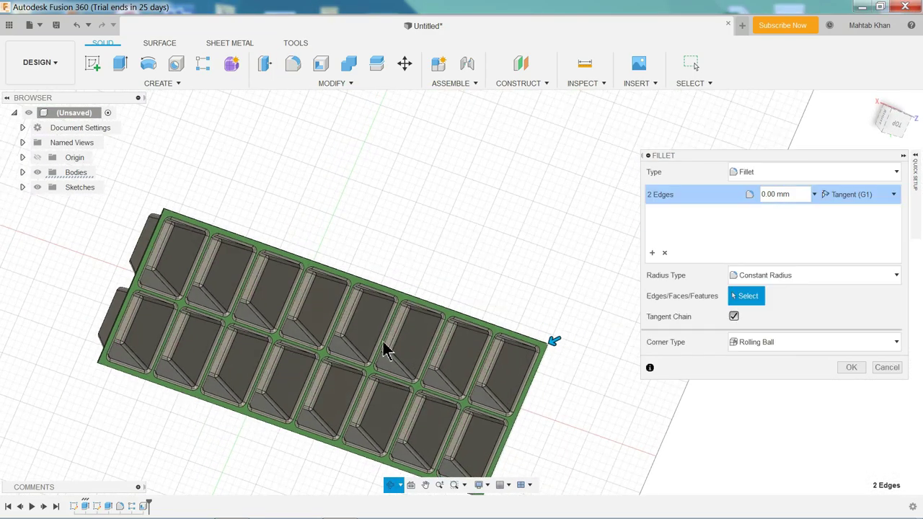
{"action": "left_click", "coordinate": [871, 100]}
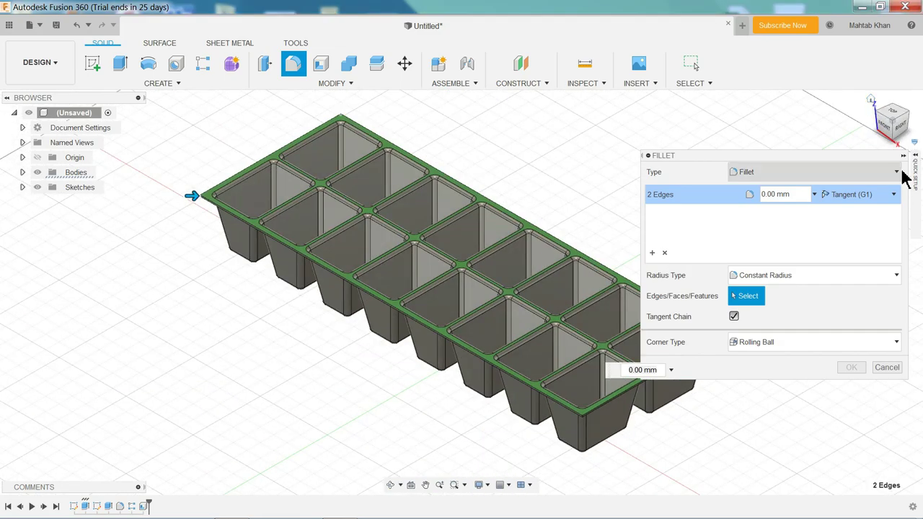
Add the remaining two rim corner edges and apply a 5 mm fillet radius
{"action": "scroll", "coordinate": [620, 421], "scroll_direction": "up", "scroll_amount": 1}
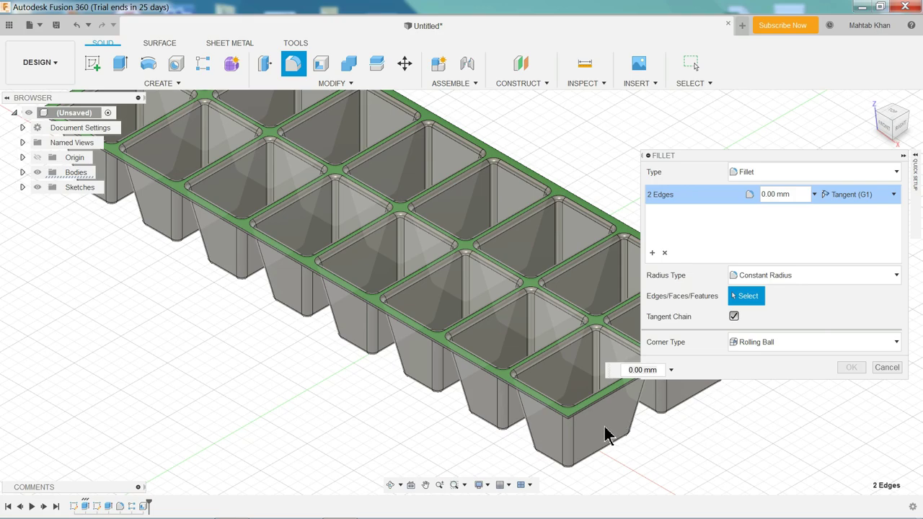
{"action": "scroll", "coordinate": [608, 435], "scroll_direction": "up", "scroll_amount": 1}
{"action": "scroll", "coordinate": [575, 414], "scroll_direction": "up", "scroll_amount": 1}
{"action": "scroll", "coordinate": [569, 420], "scroll_direction": "up", "scroll_amount": 1}
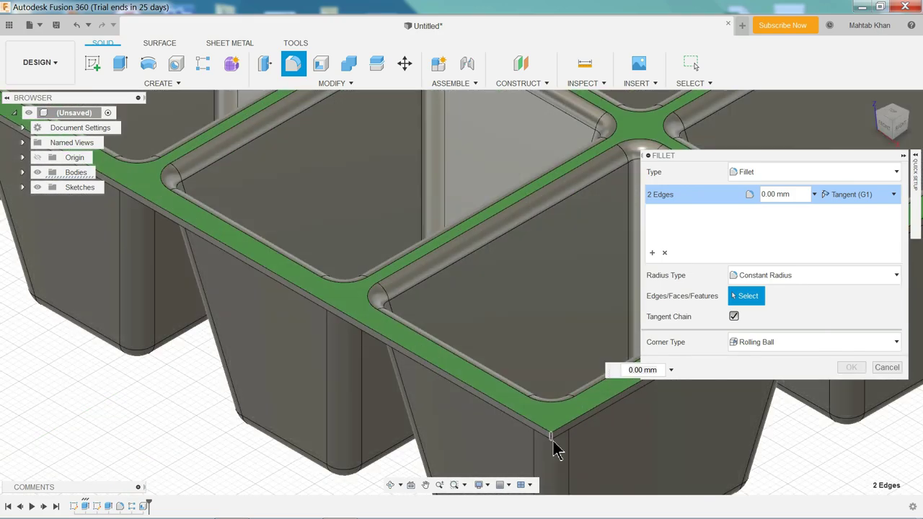
{"action": "scroll", "coordinate": [554, 443], "scroll_direction": "up", "scroll_amount": 1}
{"action": "left_click", "coordinate": [550, 443]}
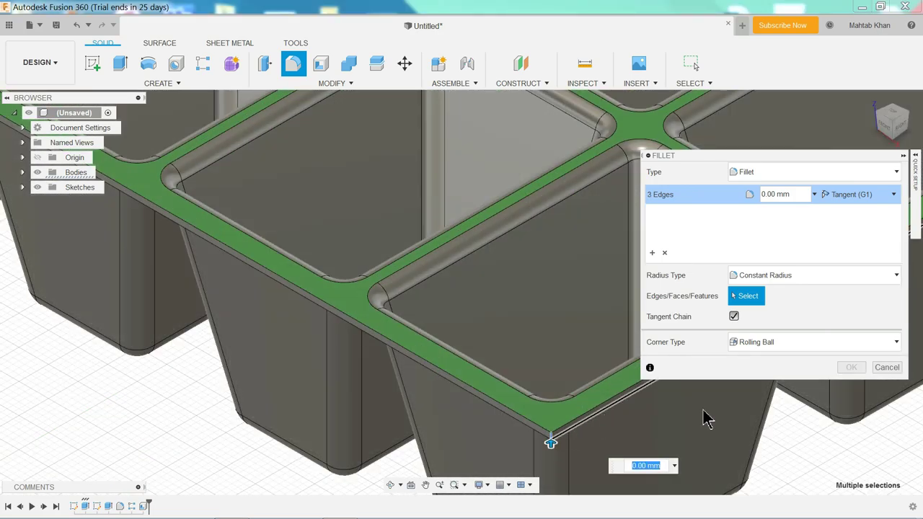
{"action": "middle_click_drag", "start_coordinate": [704, 421], "coordinate": [625, 405], "text": "shift"}
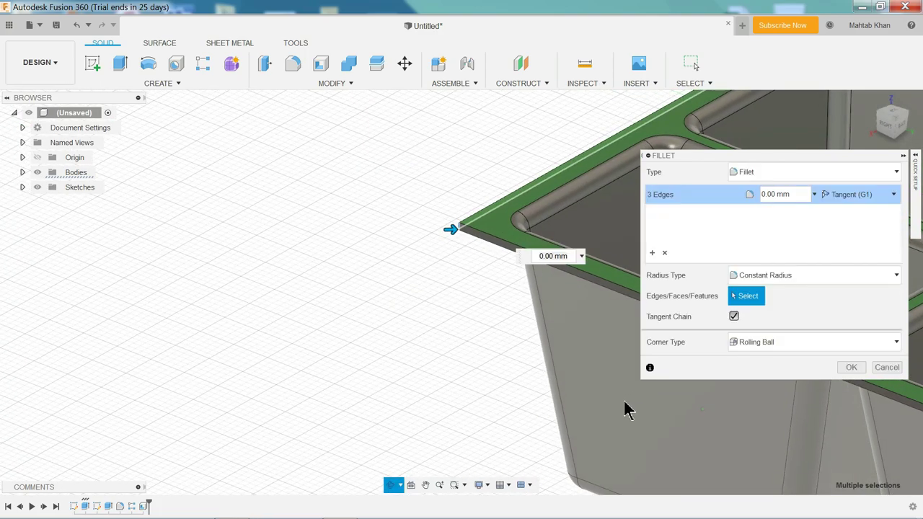
{"action": "scroll", "coordinate": [617, 403], "scroll_direction": "down", "scroll_amount": 1}
{"action": "scroll", "coordinate": [615, 402], "scroll_direction": "down", "scroll_amount": 1}
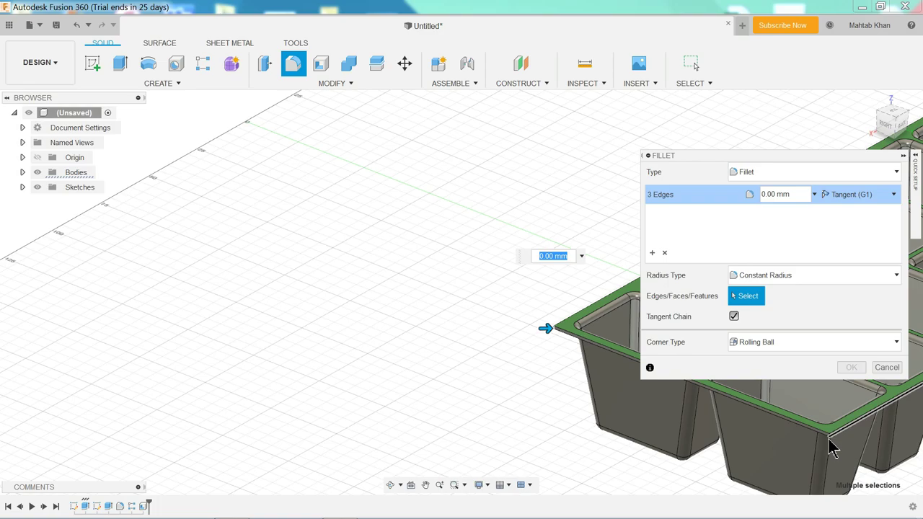
{"action": "scroll", "coordinate": [831, 447], "scroll_direction": "up", "scroll_amount": 2}
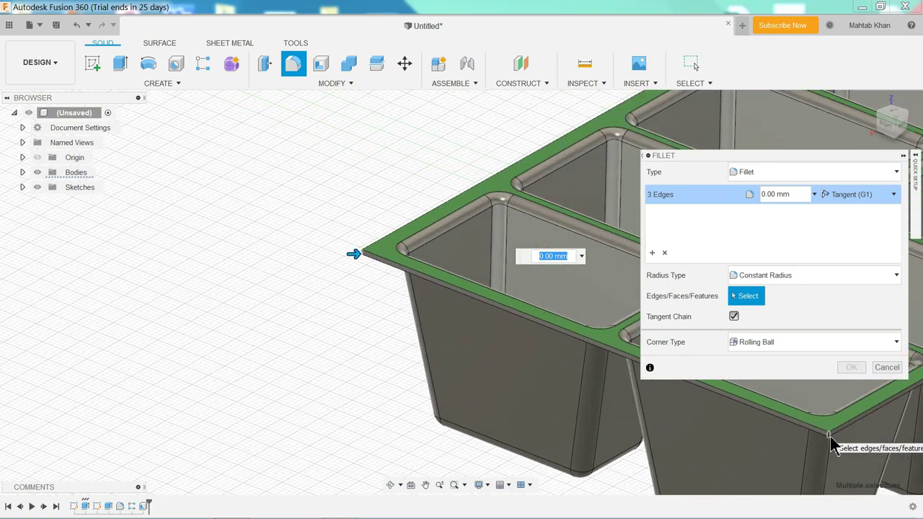
{"action": "scroll", "coordinate": [831, 447], "scroll_direction": "up", "scroll_amount": 1}
{"action": "left_click", "coordinate": [829, 438]}
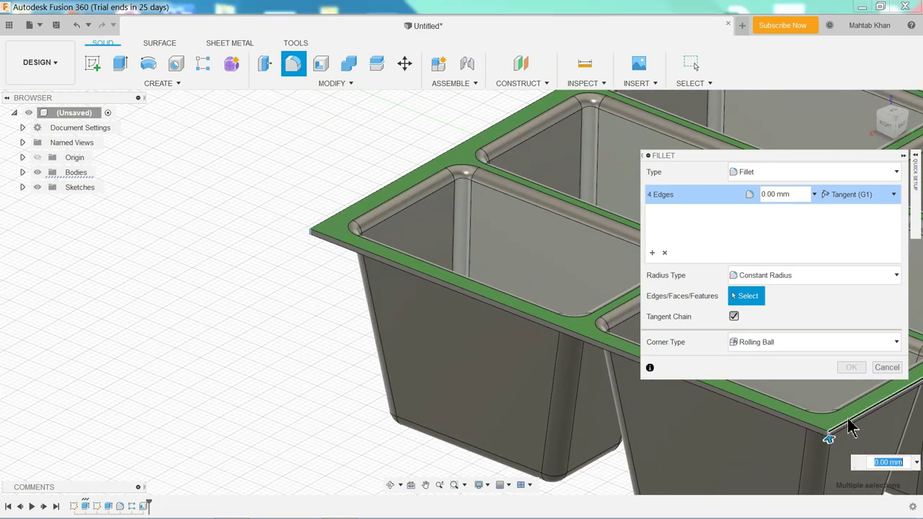
{"action": "left_click", "coordinate": [763, 195]}
{"action": "type", "text": "5"}
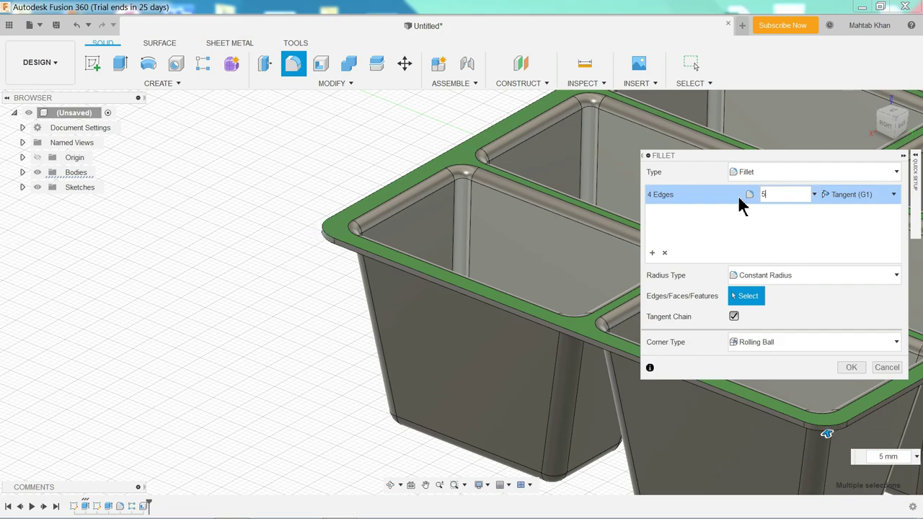
{"action": "key", "text": "Return"}
{"action": "scroll", "coordinate": [387, 310], "scroll_direction": "down", "scroll_amount": 3}
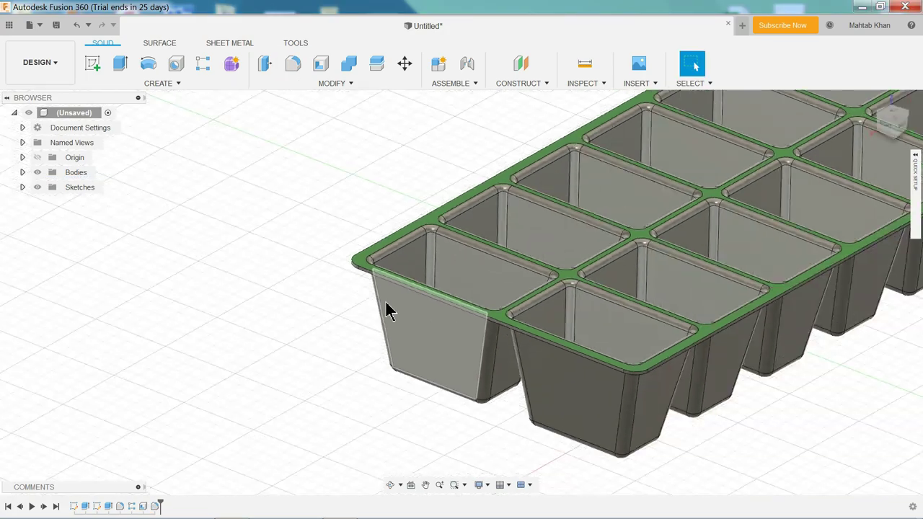
{"action": "scroll", "coordinate": [387, 310], "scroll_direction": "down", "scroll_amount": 3}
{"action": "scroll", "coordinate": [426, 295], "scroll_direction": "down", "scroll_amount": 2}
From the home view, show the Origin planes in the browser and select the XZ plane
{"action": "scroll", "coordinate": [736, 163], "scroll_direction": "up", "scroll_amount": 2}
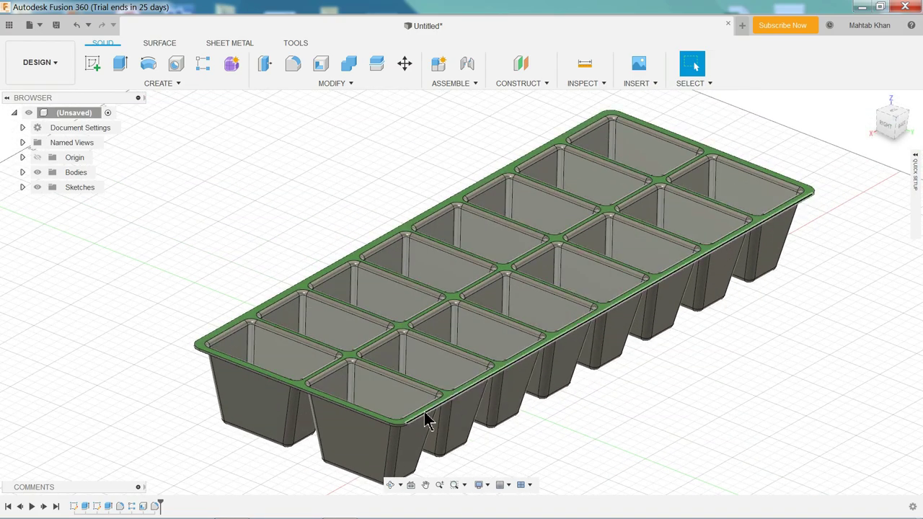
{"action": "scroll", "coordinate": [441, 357], "scroll_direction": "down", "scroll_amount": 1}
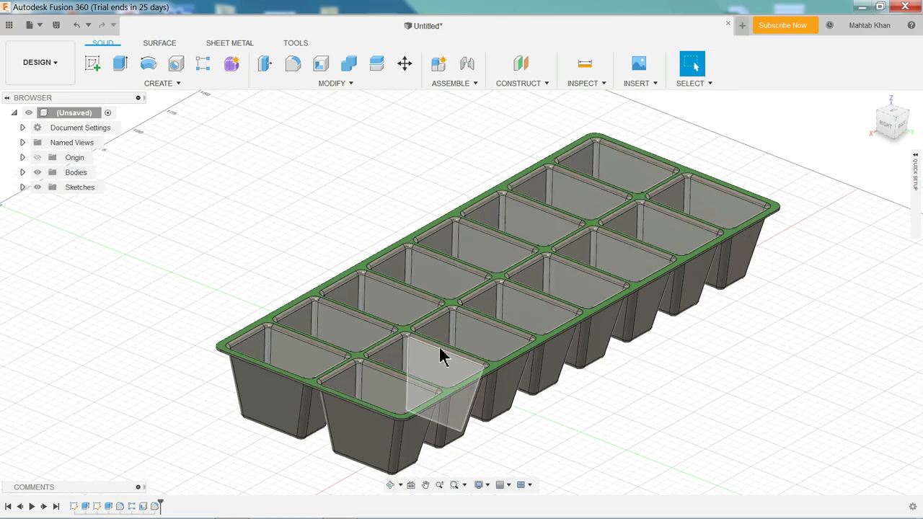
{"action": "mouse_move", "coordinate": [891, 119]}
{"action": "left_click", "coordinate": [870, 101]}
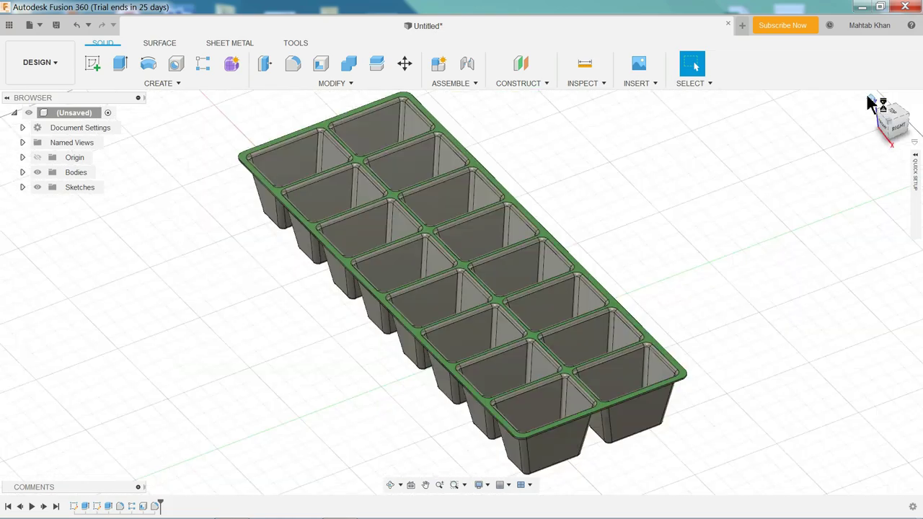
{"action": "scroll", "coordinate": [606, 425], "scroll_direction": "up", "scroll_amount": 3}
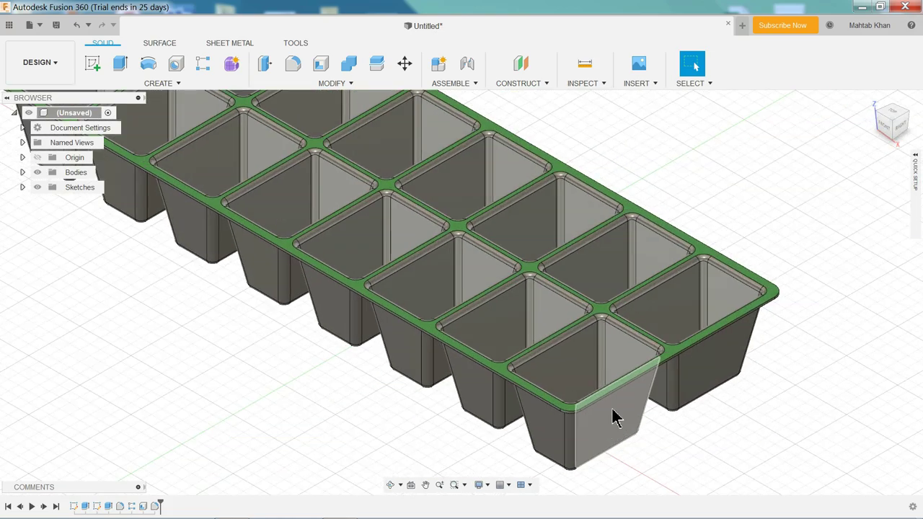
{"action": "scroll", "coordinate": [612, 411], "scroll_direction": "up", "scroll_amount": 2}
{"action": "scroll", "coordinate": [687, 363], "scroll_direction": "down", "scroll_amount": 3}
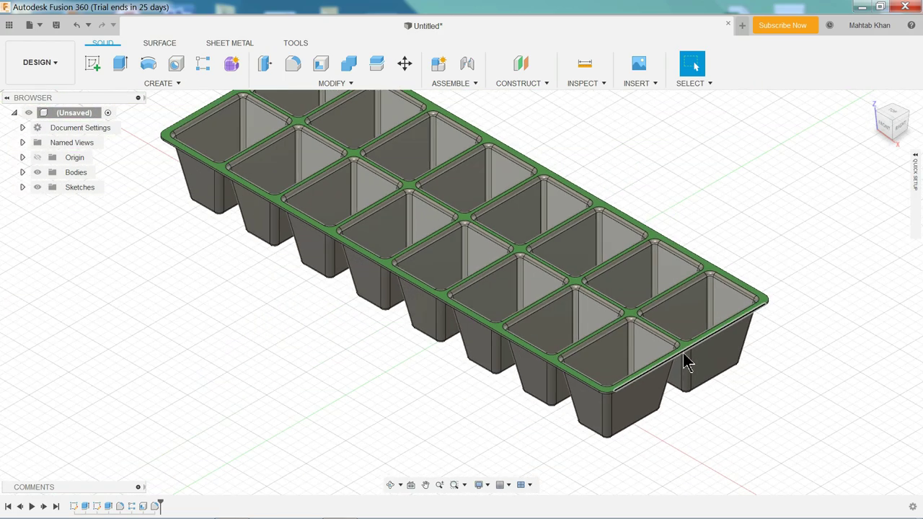
{"action": "scroll", "coordinate": [652, 347], "scroll_direction": "down", "scroll_amount": 2}
{"action": "scroll", "coordinate": [634, 339], "scroll_direction": "down", "scroll_amount": 1}
{"action": "left_click", "coordinate": [41, 162]}
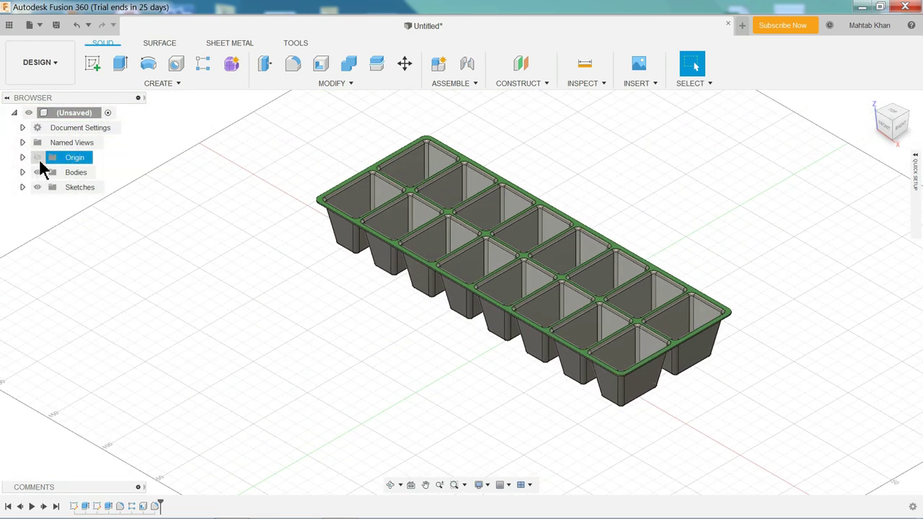
{"action": "left_click", "coordinate": [37, 158]}
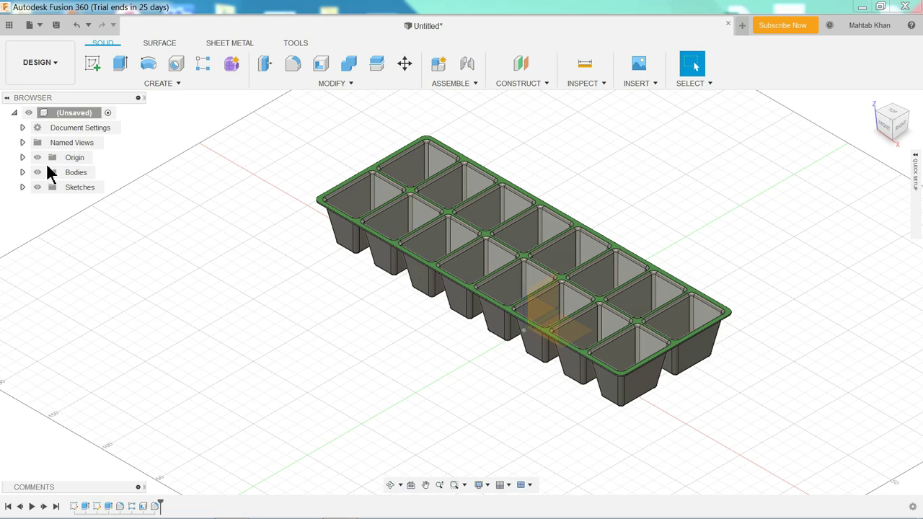
{"action": "left_click", "coordinate": [22, 158]}
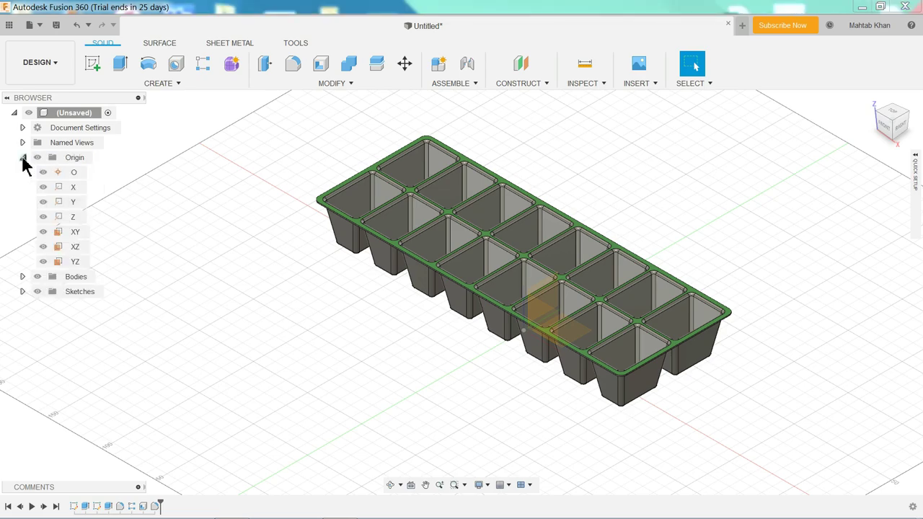
{"action": "left_click", "coordinate": [77, 247]}
{"action": "mouse_move", "coordinate": [338, 302]}
{"action": "middle_mouse_down", "text": "shift"}
{"action": "mouse_move", "coordinate": [298, 295]}
{"action": "mouse_move", "coordinate": [344, 305]}
{"action": "mouse_move", "coordinate": [322, 314]}
{"action": "middle_mouse_up", "text": "shift"}
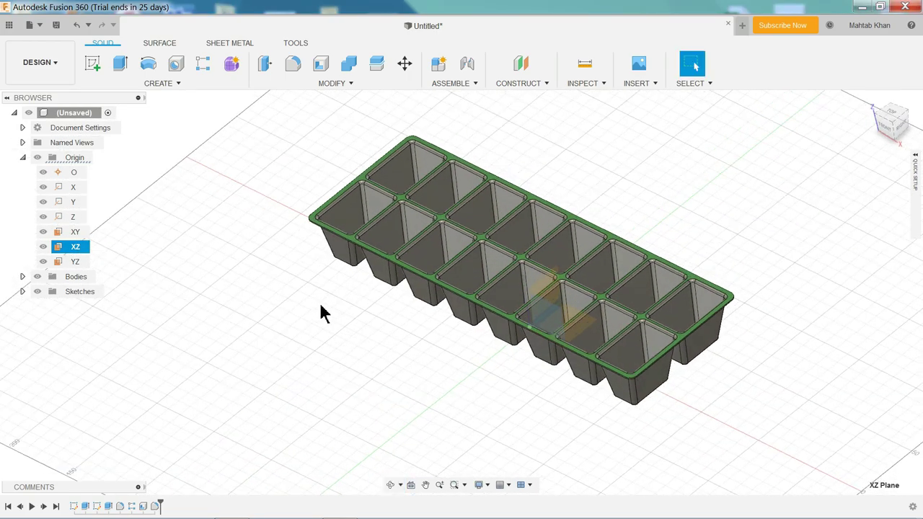
Create a sketch on the XZ plane and pick the Line tool
{"action": "left_click", "coordinate": [92, 66]}
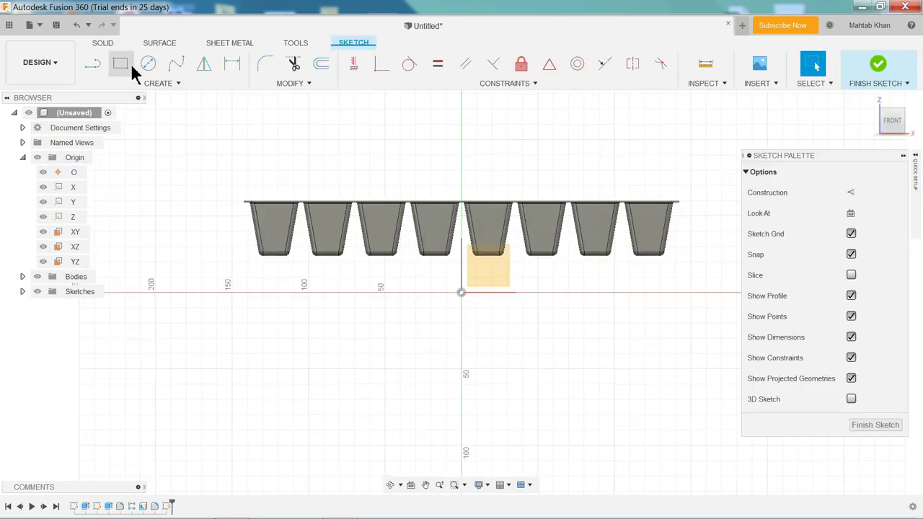
{"action": "left_click", "coordinate": [93, 72]}
{"action": "scroll", "coordinate": [261, 224], "scroll_direction": "up", "scroll_amount": 2}
{"action": "scroll", "coordinate": [315, 260], "scroll_direction": "up", "scroll_amount": 1}
{"action": "scroll", "coordinate": [245, 191], "scroll_direction": "down", "scroll_amount": 2}
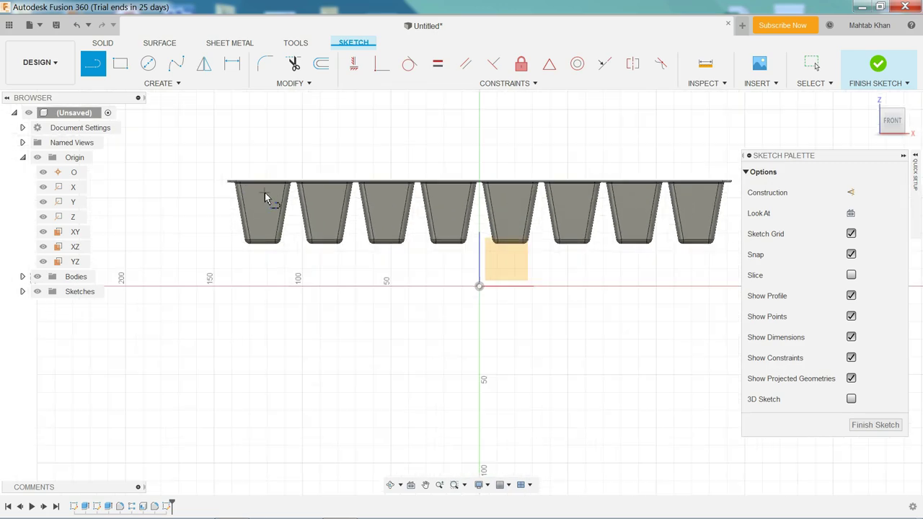
{"action": "scroll", "coordinate": [308, 205], "scroll_direction": "down", "scroll_amount": 1}
{"action": "scroll", "coordinate": [725, 189], "scroll_direction": "up", "scroll_amount": 2}
{"action": "scroll", "coordinate": [700, 182], "scroll_direction": "up", "scroll_amount": 2}
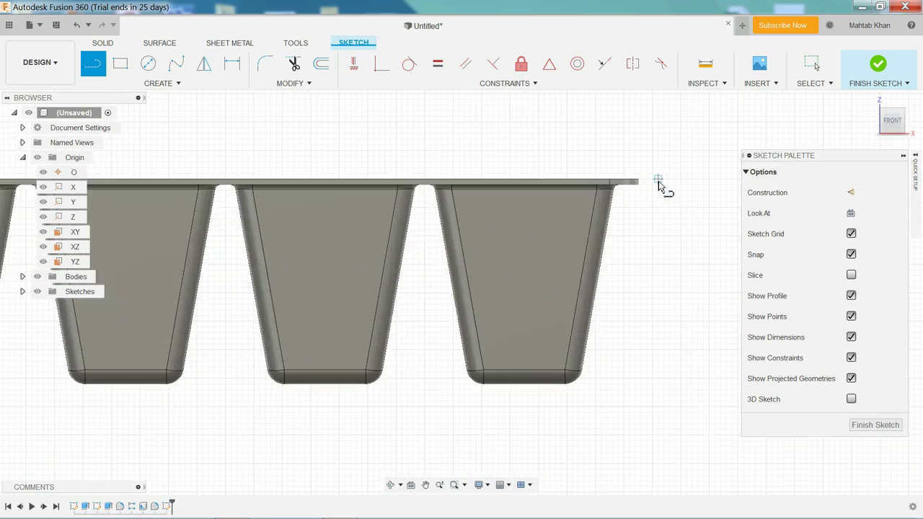
{"action": "scroll", "coordinate": [659, 181], "scroll_direction": "up", "scroll_amount": 2}
{"action": "scroll", "coordinate": [659, 185], "scroll_direction": "up", "scroll_amount": 2}
{"action": "scroll", "coordinate": [638, 195], "scroll_direction": "up", "scroll_amount": 2}
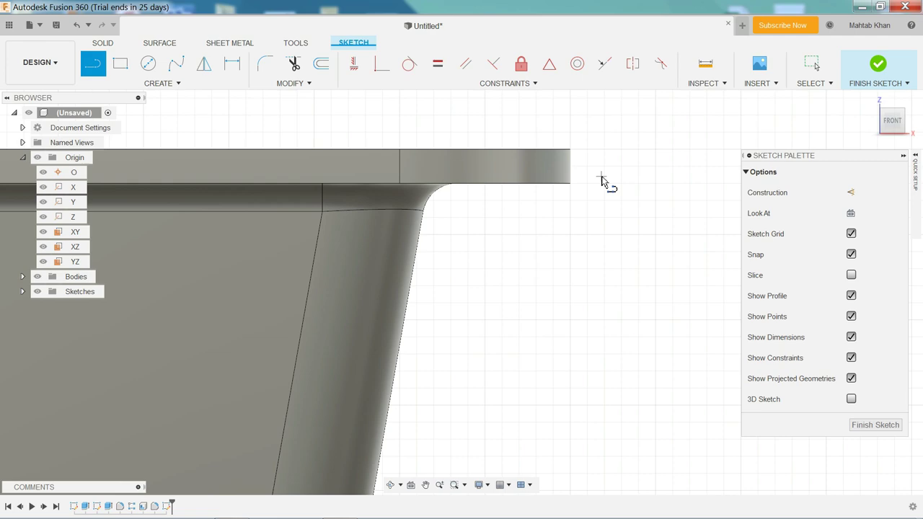
Draw the L profile with 5, 3, 1 and 2 mm lines, closing it back at the rim corner
{"action": "left_click", "coordinate": [570, 151]}
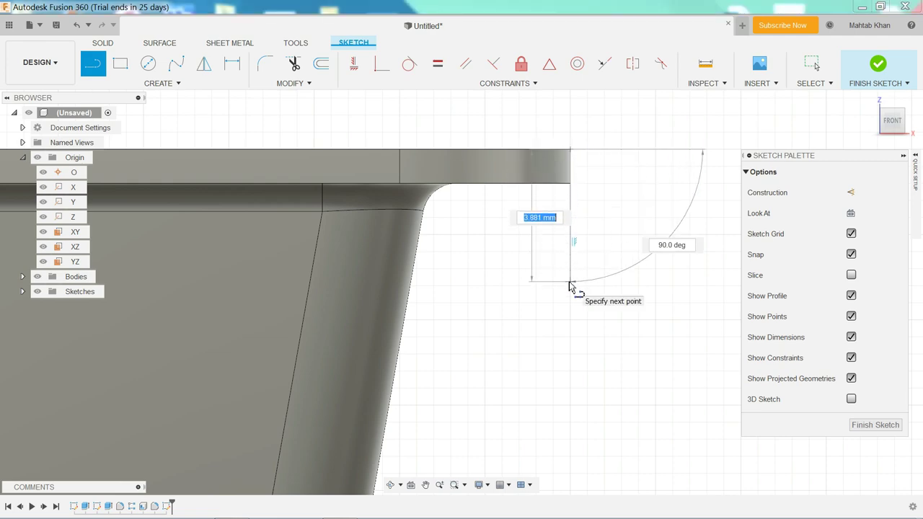
{"action": "type", "text": "5"}
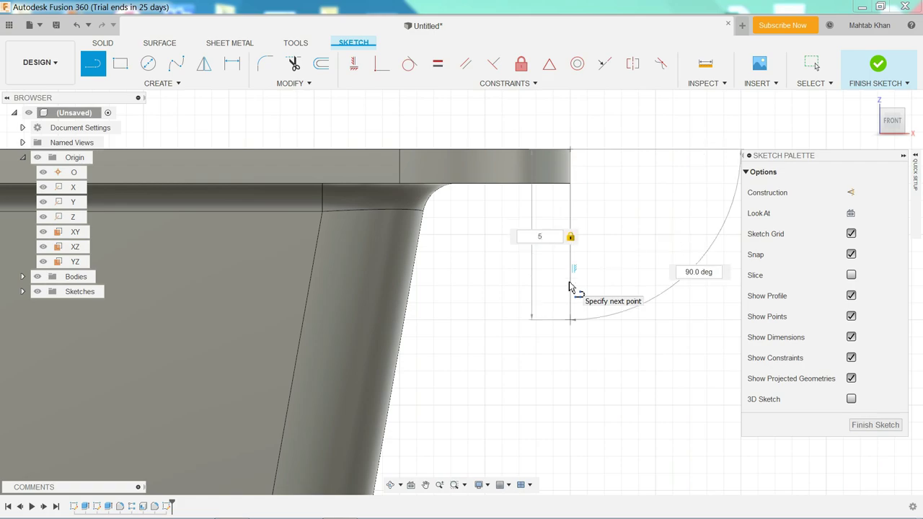
{"action": "key", "text": "Return"}
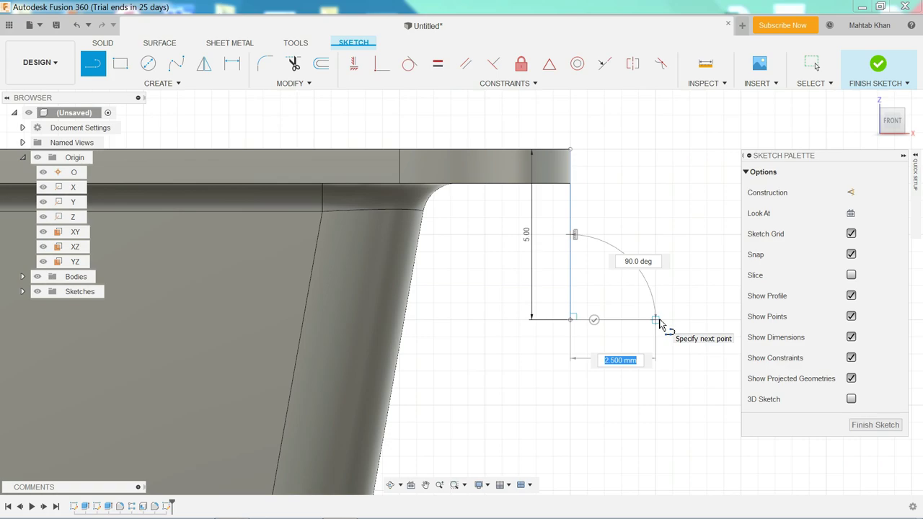
{"action": "type", "text": "3"}
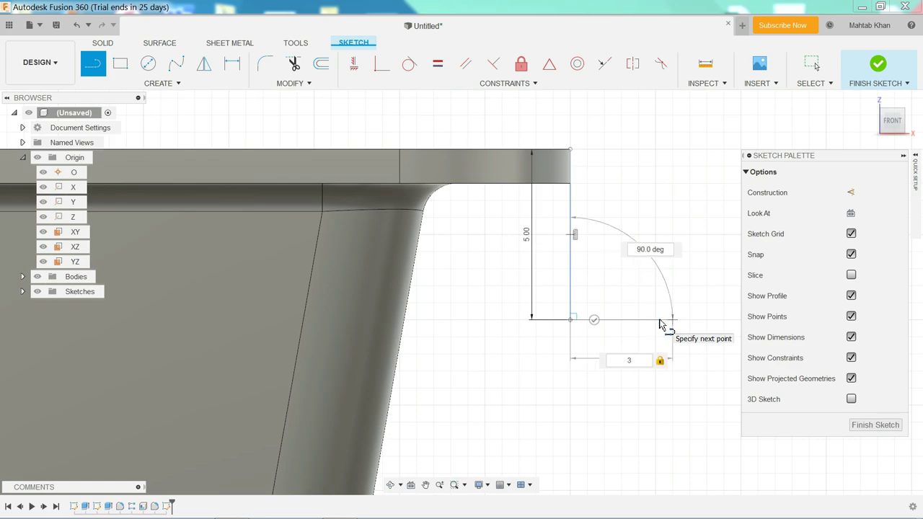
{"action": "key", "text": "Return"}
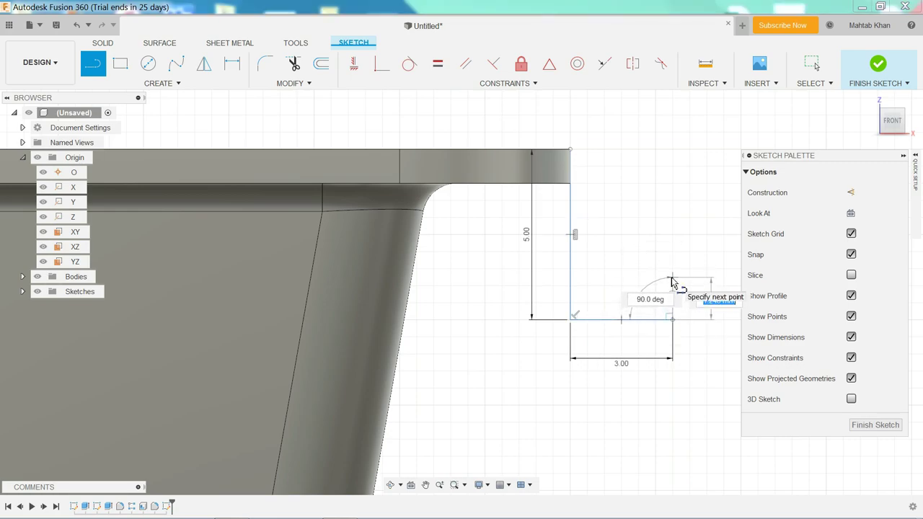
{"action": "type", "text": "1"}
{"action": "key", "text": "Return"}
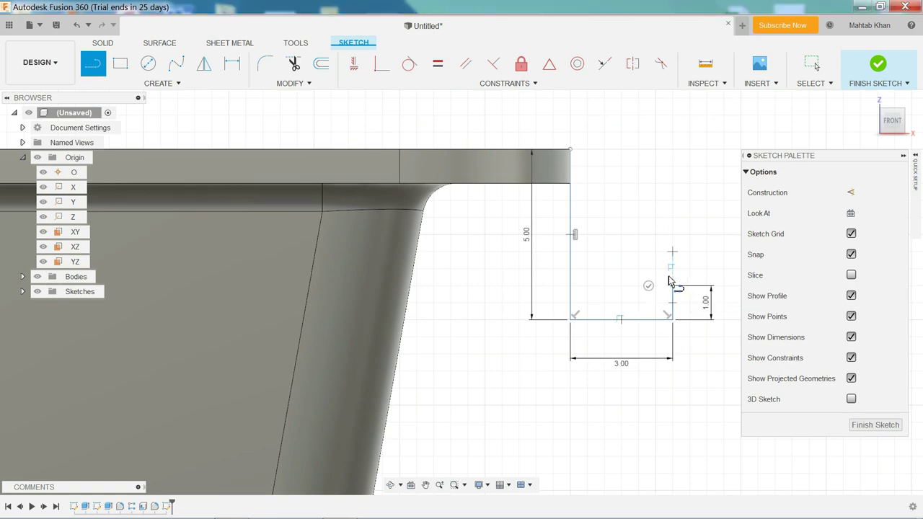
{"action": "left_click_drag", "start_coordinate": [671, 286], "coordinate": [612, 285]}
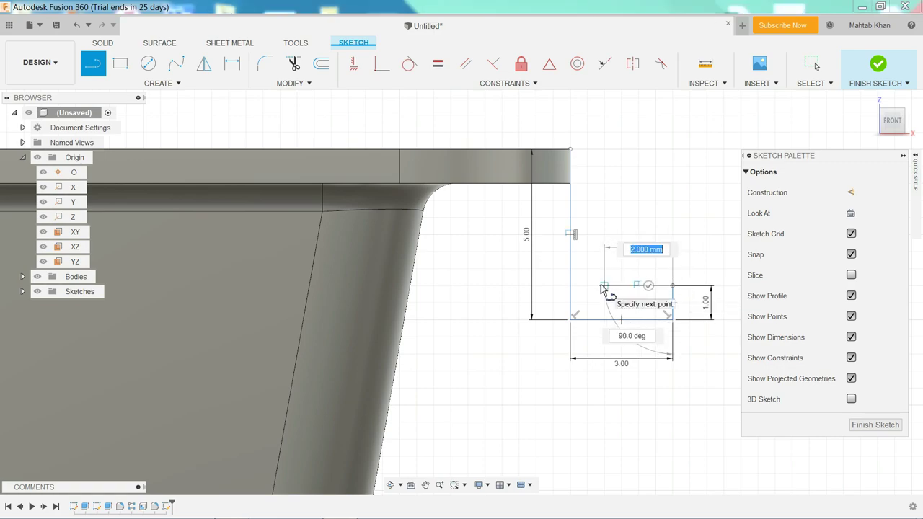
{"action": "type", "text": "2"}
{"action": "key", "text": "Return"}
{"action": "left_click_drag", "start_coordinate": [603, 286], "coordinate": [608, 173]}
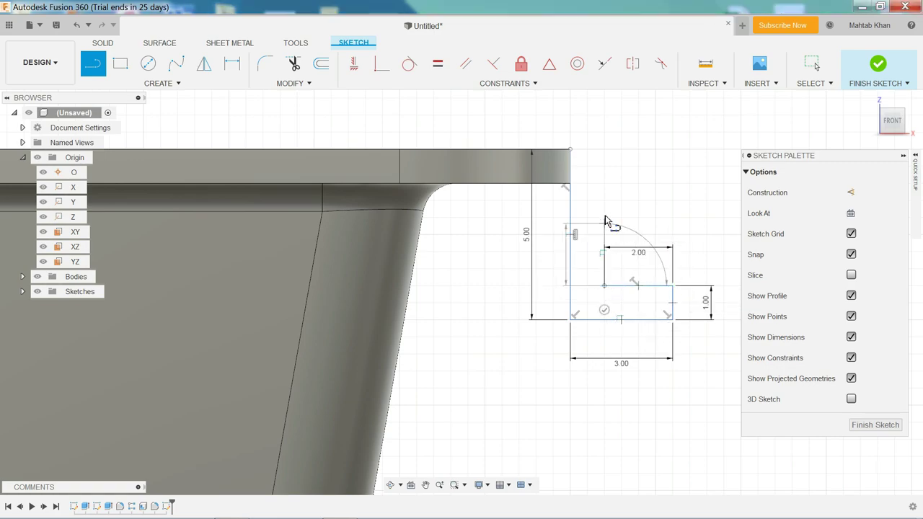
{"action": "left_click", "coordinate": [604, 150]}
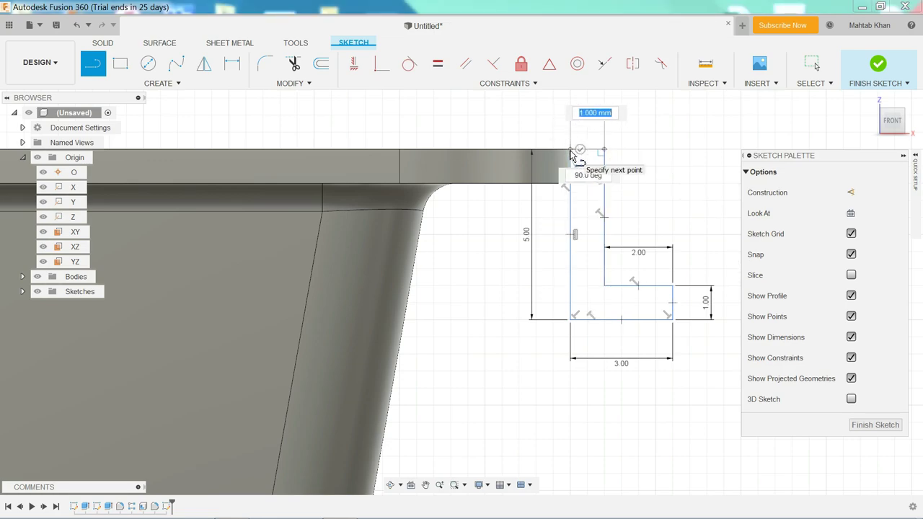
{"action": "left_click", "coordinate": [571, 150]}
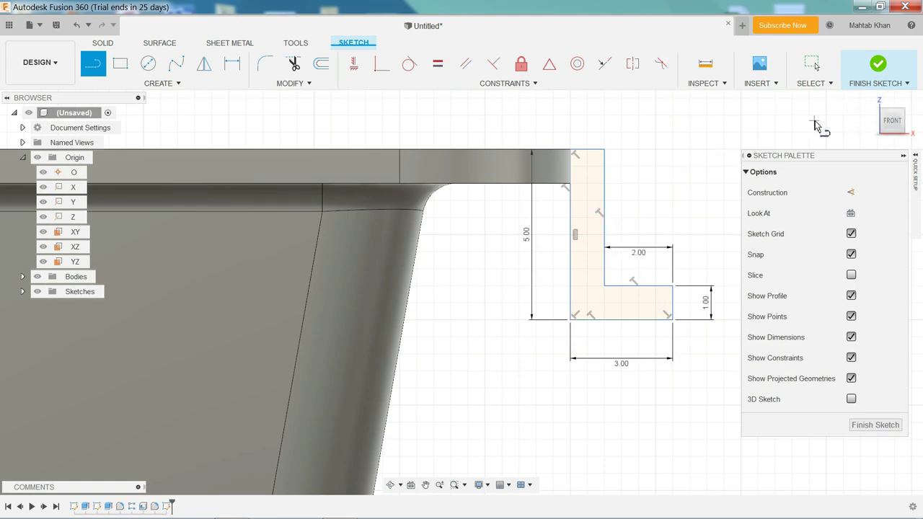
Return to the home view and finish the sketch
{"action": "left_click", "coordinate": [870, 102]}
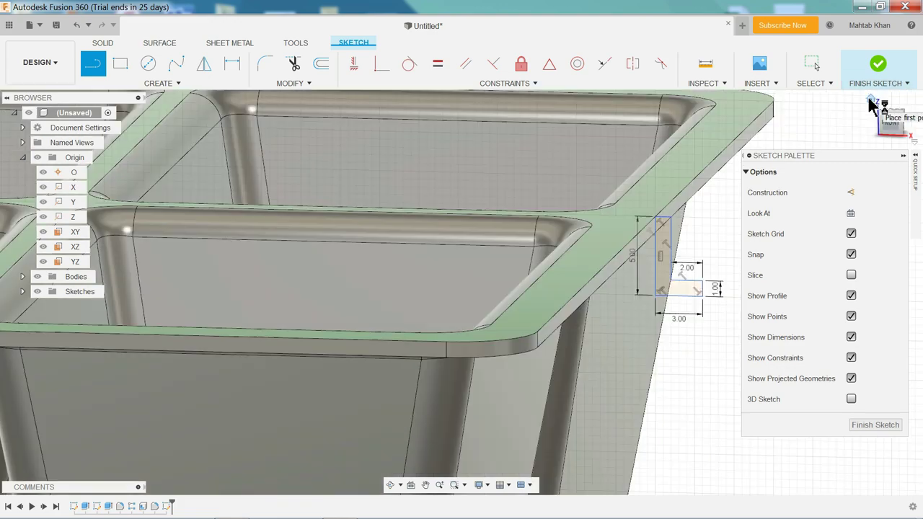
{"action": "scroll", "coordinate": [672, 396], "scroll_direction": "up", "scroll_amount": 5}
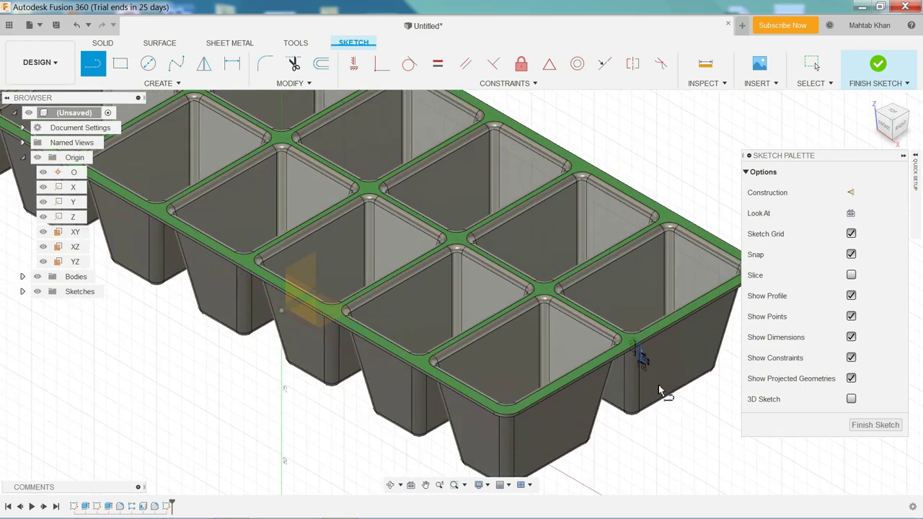
{"action": "scroll", "coordinate": [660, 386], "scroll_direction": "up", "scroll_amount": 3}
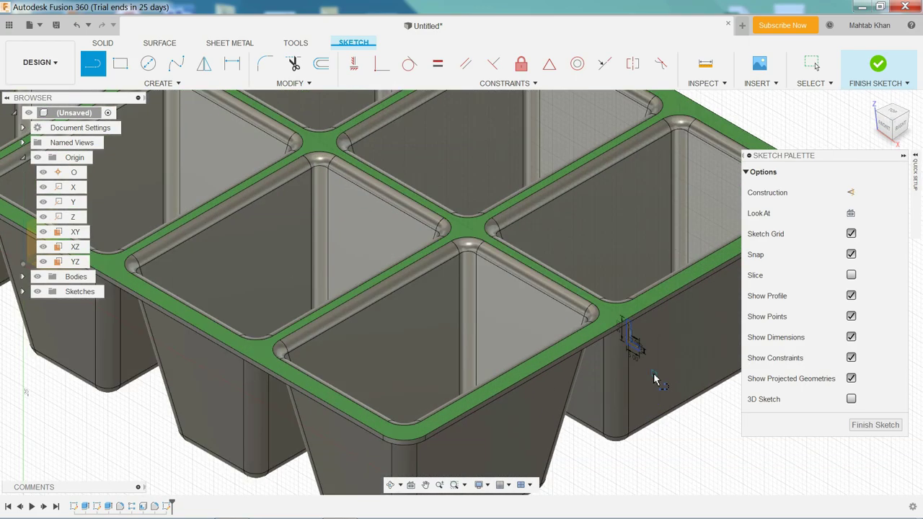
{"action": "left_click", "coordinate": [872, 80]}
Set up a single-path sweep of the L profile along the tray's rim edge
{"action": "scroll", "coordinate": [609, 333], "scroll_direction": "up", "scroll_amount": 5}
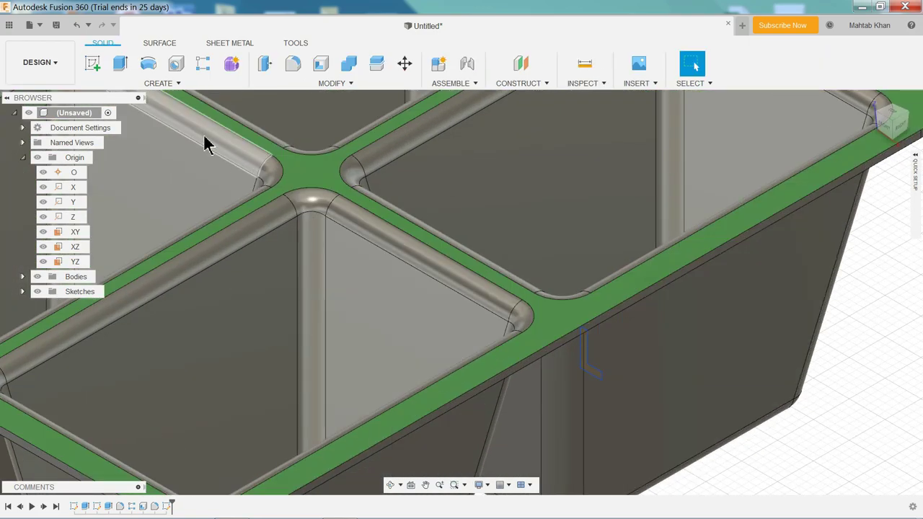
{"action": "left_click", "coordinate": [156, 85]}
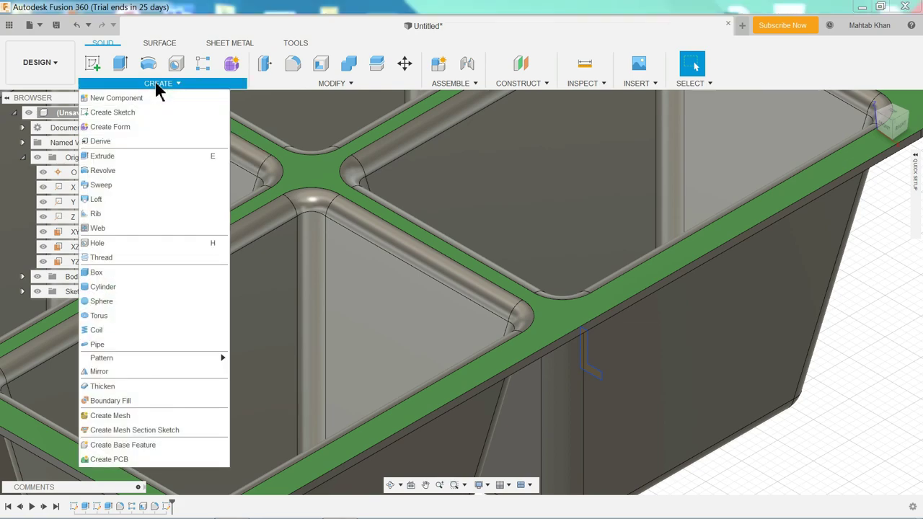
{"action": "left_click", "coordinate": [108, 184]}
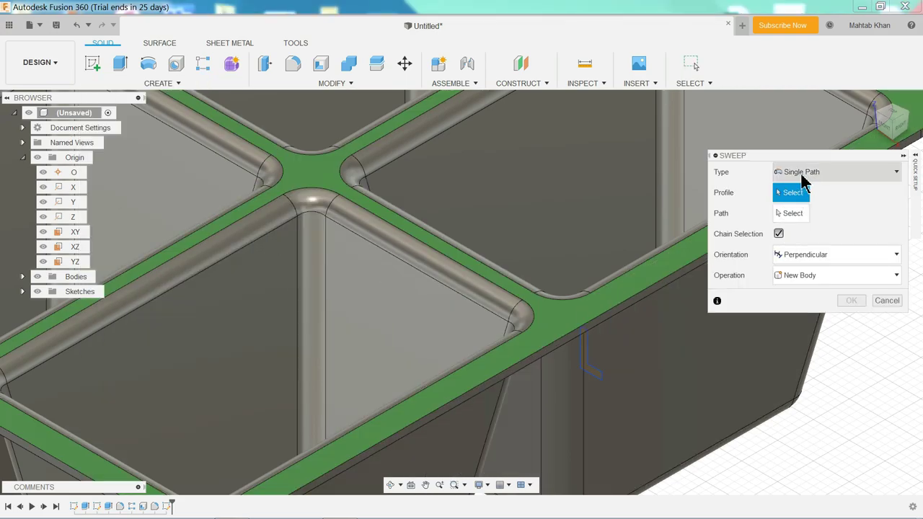
{"action": "left_click", "coordinate": [804, 173]}
{"action": "left_click", "coordinate": [803, 188]}
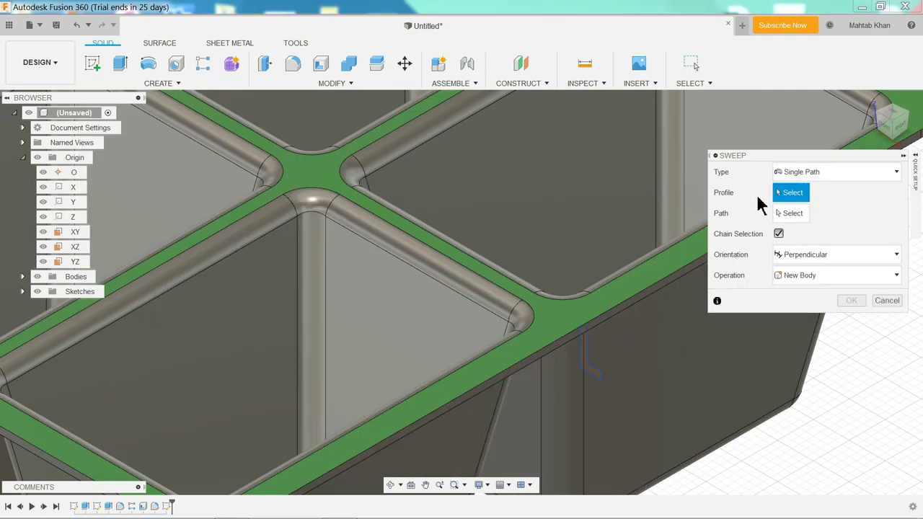
{"action": "scroll", "coordinate": [594, 357], "scroll_direction": "up", "scroll_amount": 2}
{"action": "scroll", "coordinate": [593, 356], "scroll_direction": "up", "scroll_amount": 1}
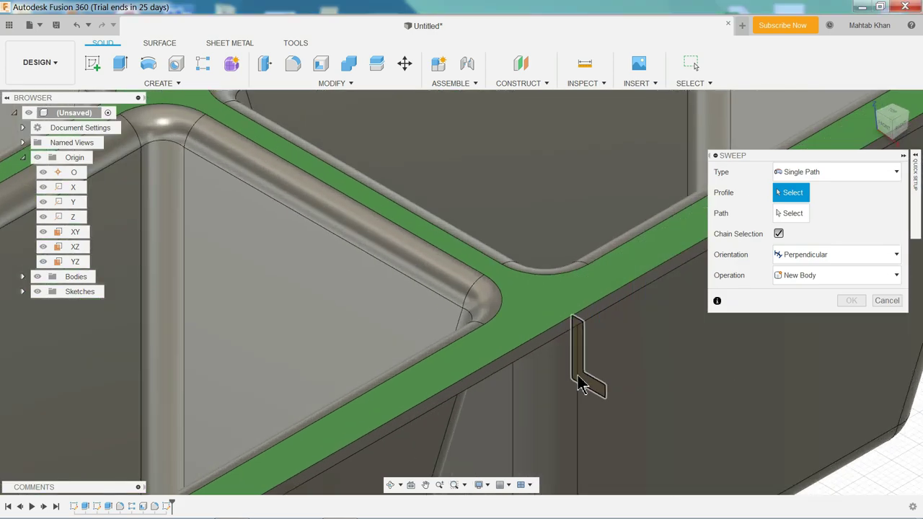
{"action": "left_click", "coordinate": [588, 384]}
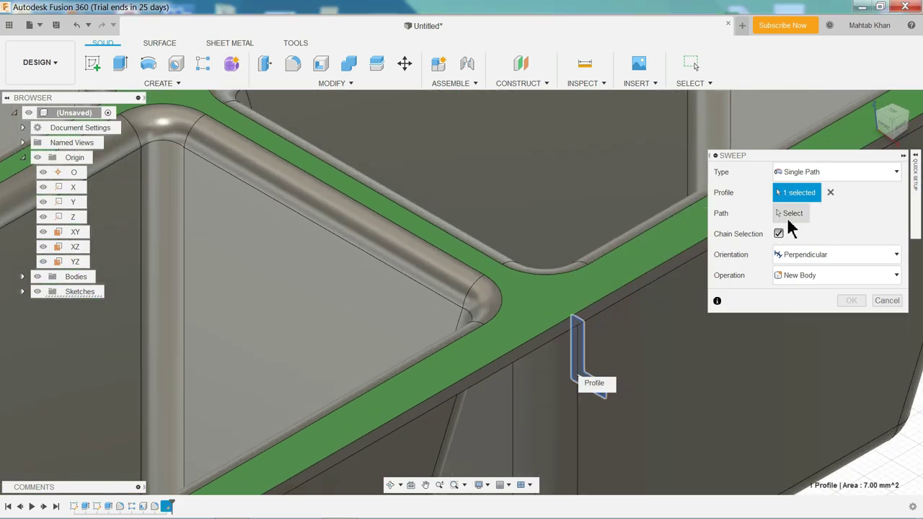
{"action": "left_click", "coordinate": [795, 215]}
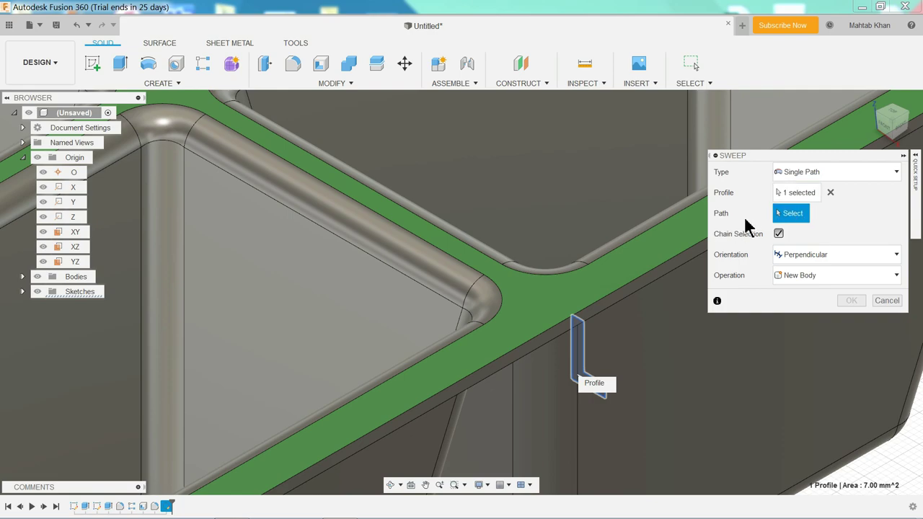
{"action": "left_click", "coordinate": [619, 297]}
Keep Join as the sweep operation and create the lip
{"action": "scroll", "coordinate": [661, 335], "scroll_direction": "down", "scroll_amount": 3}
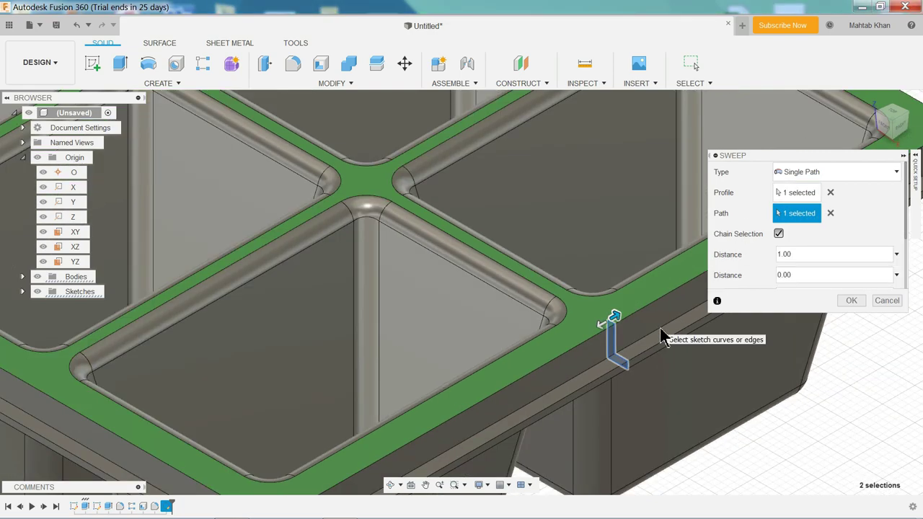
{"action": "scroll", "coordinate": [662, 338], "scroll_direction": "down", "scroll_amount": 3}
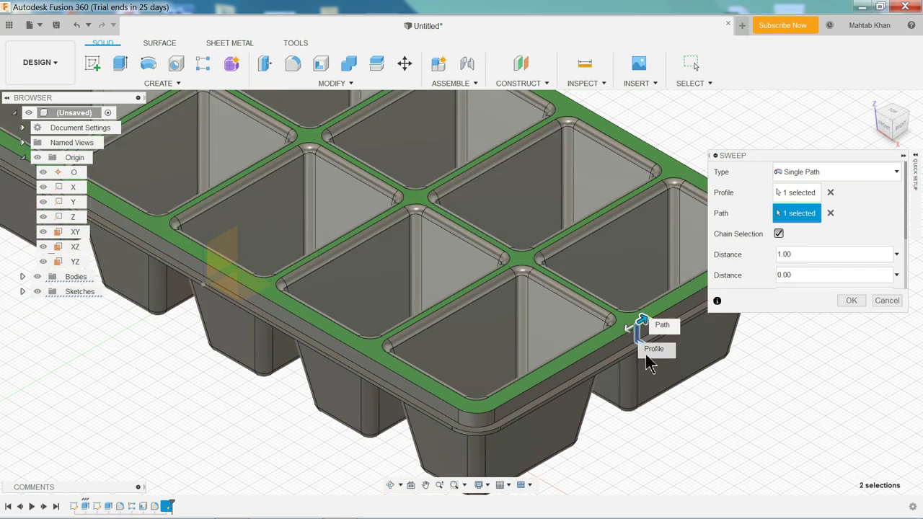
{"action": "scroll", "coordinate": [669, 351], "scroll_direction": "up", "scroll_amount": 3}
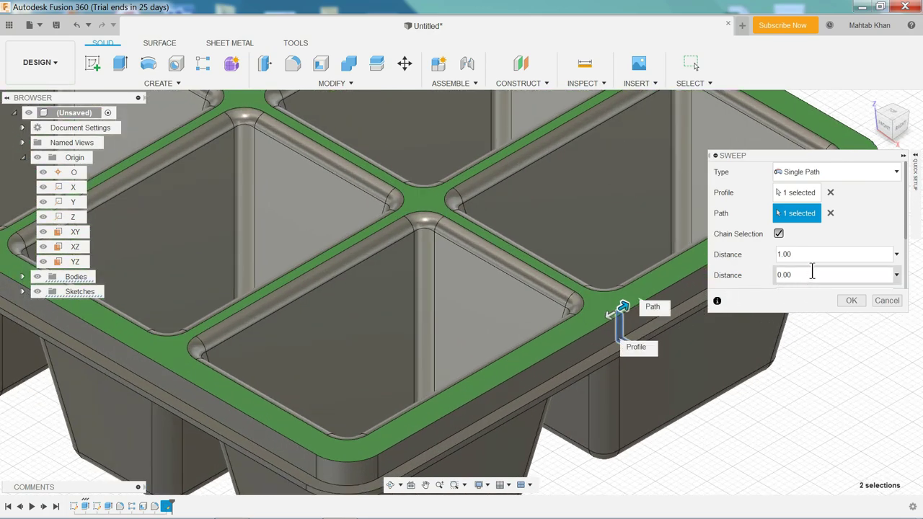
{"action": "scroll", "coordinate": [906, 281], "scroll_direction": "down", "scroll_amount": 3}
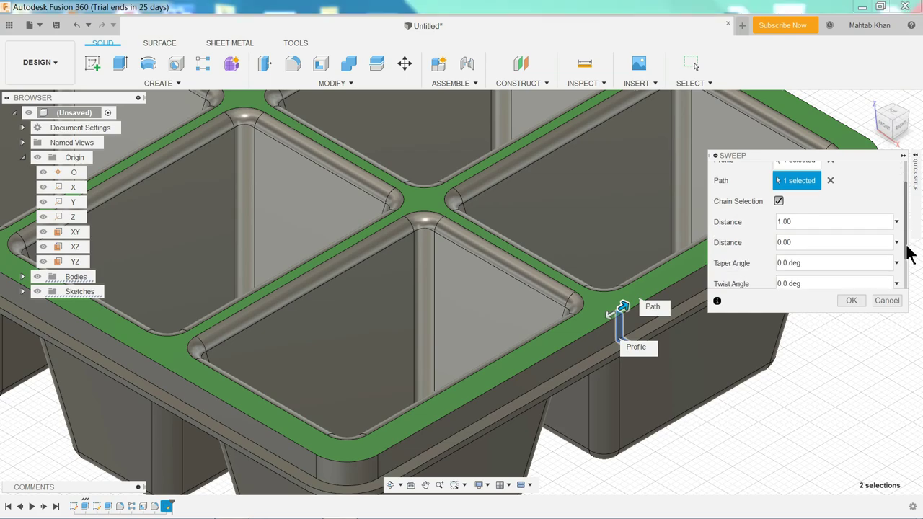
{"action": "scroll", "coordinate": [906, 274], "scroll_direction": "down", "scroll_amount": 1}
{"action": "left_click", "coordinate": [828, 280]}
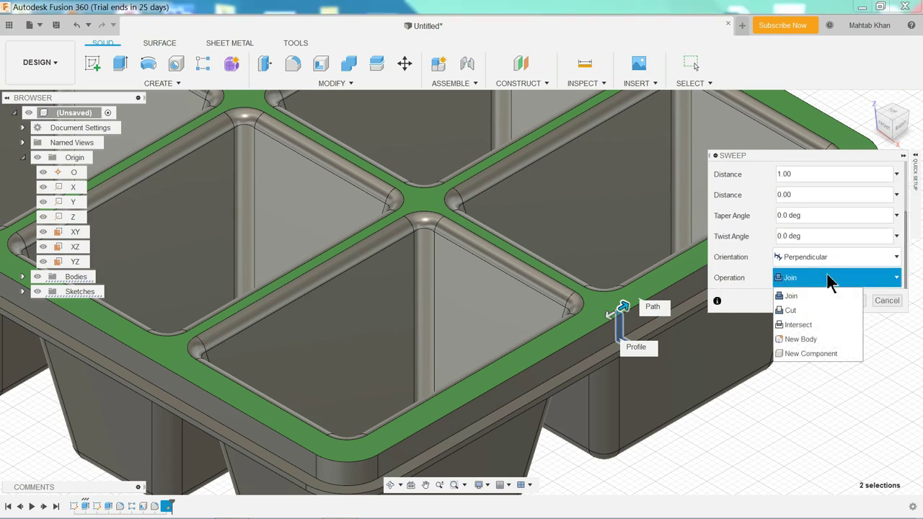
{"action": "left_click", "coordinate": [828, 280]}
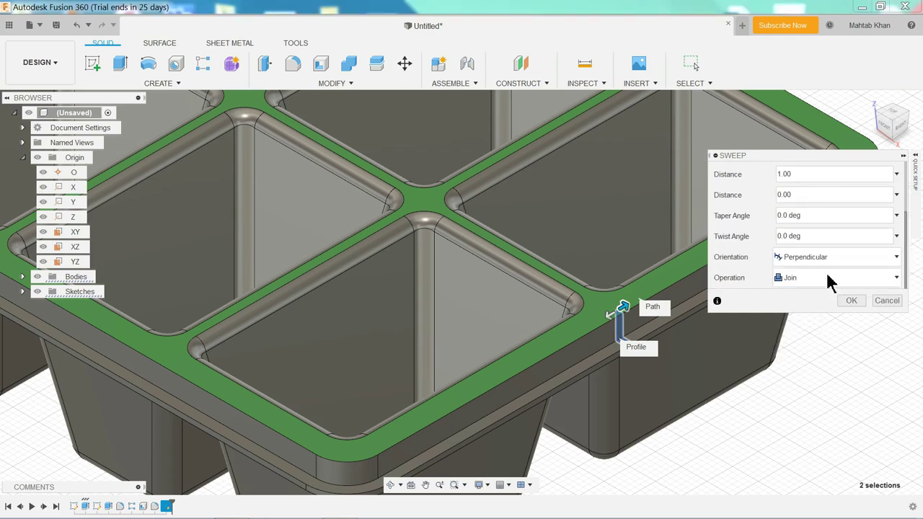
{"action": "left_click", "coordinate": [851, 301]}
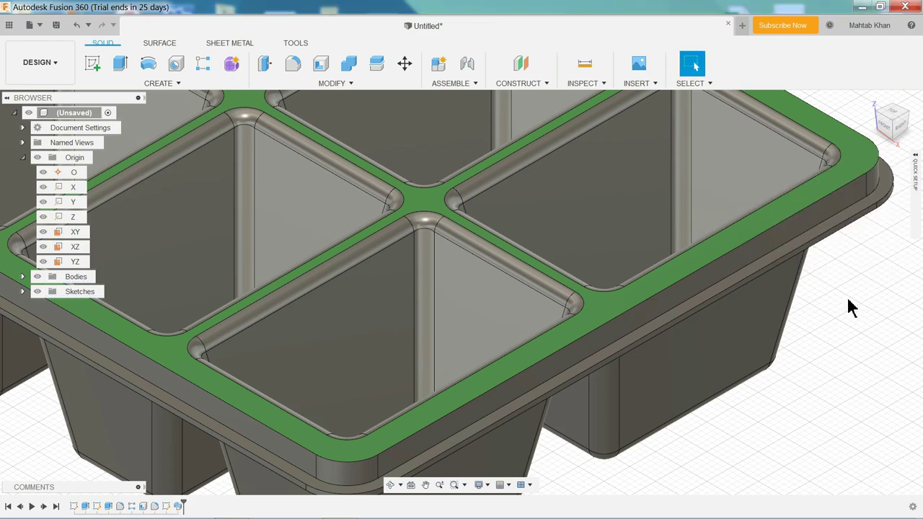
{"action": "scroll", "coordinate": [846, 305], "scroll_direction": "down", "scroll_amount": 3}
{"action": "scroll", "coordinate": [808, 309], "scroll_direction": "down", "scroll_amount": 3}
{"action": "scroll", "coordinate": [801, 305], "scroll_direction": "down", "scroll_amount": 2}
{"action": "scroll", "coordinate": [786, 299], "scroll_direction": "down", "scroll_amount": 2}
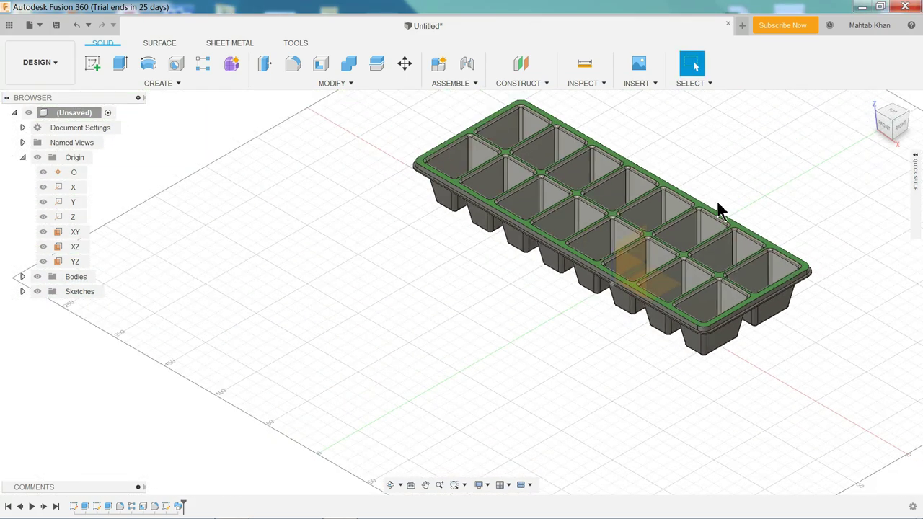
{"action": "scroll", "coordinate": [721, 150], "scroll_direction": "up", "scroll_amount": 2}
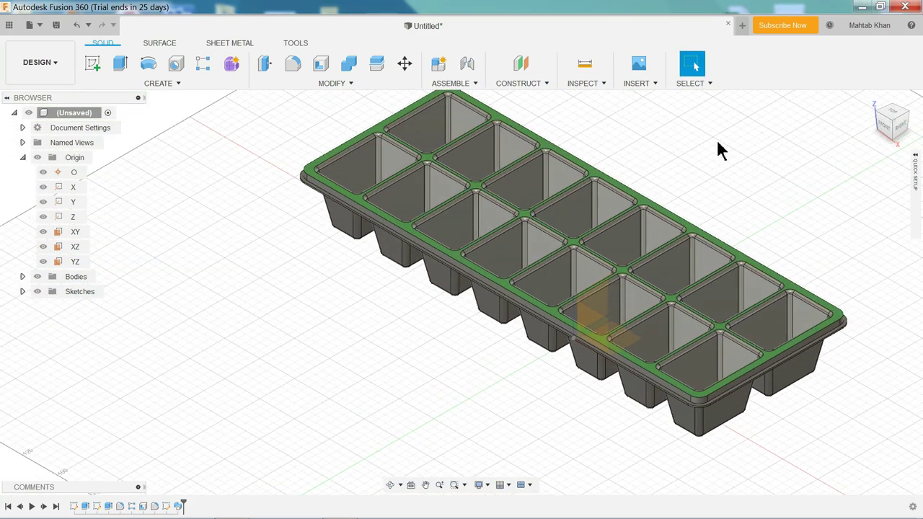
{"action": "left_click", "coordinate": [504, 259]}
{"action": "right_click", "coordinate": [504, 258]}
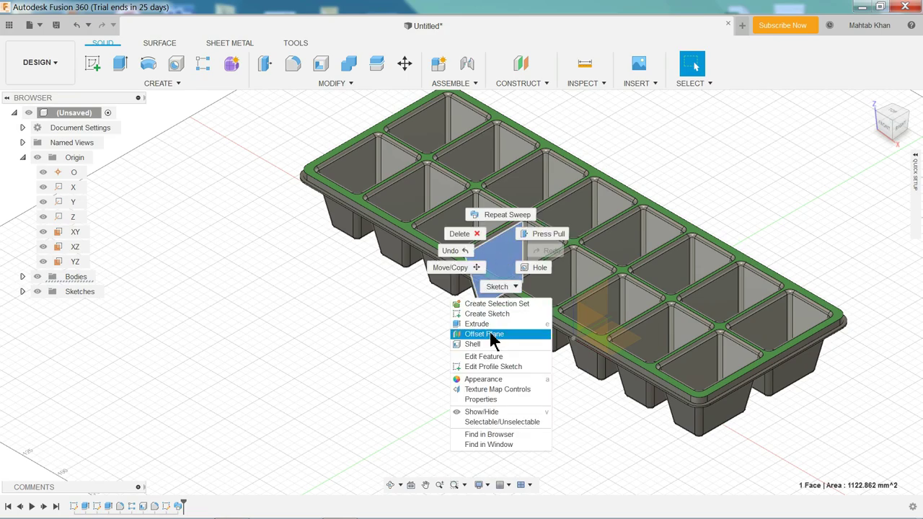
{"action": "left_click", "coordinate": [484, 383]}
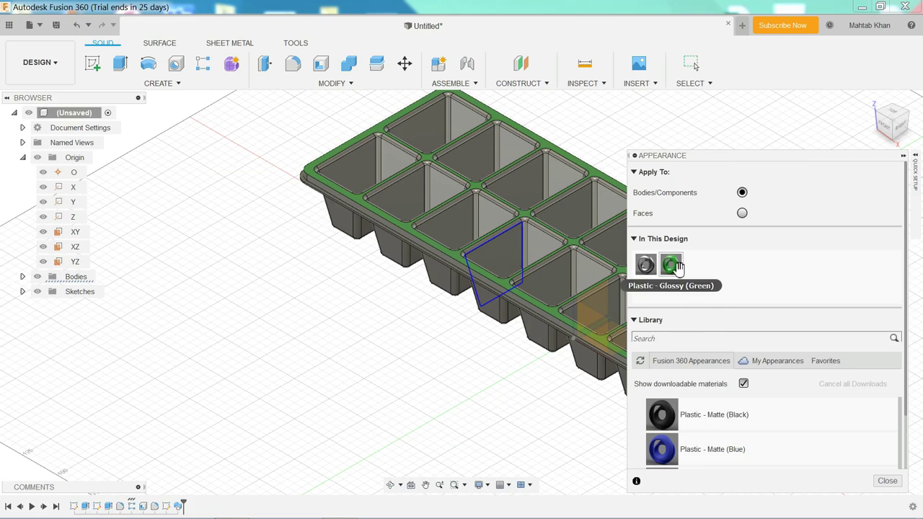
{"action": "left_click_drag", "start_coordinate": [674, 265], "coordinate": [567, 280]}
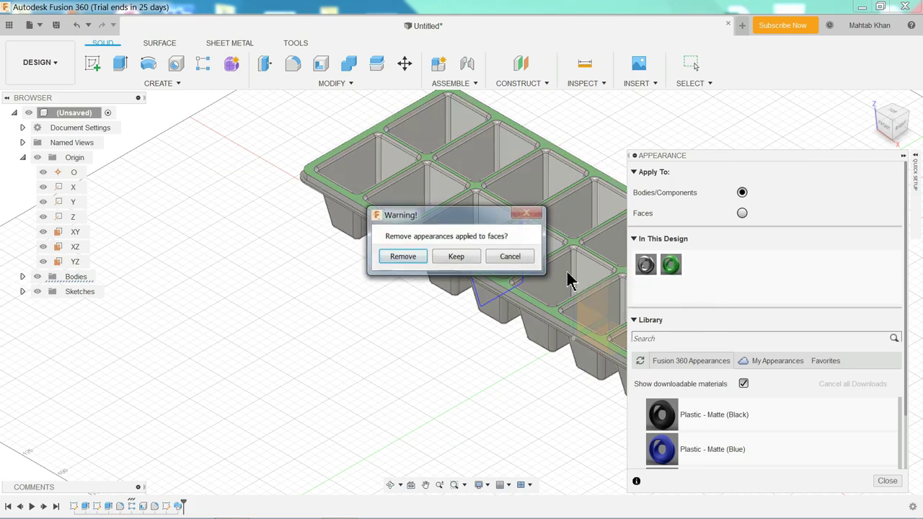
{"action": "left_click", "coordinate": [403, 258]}
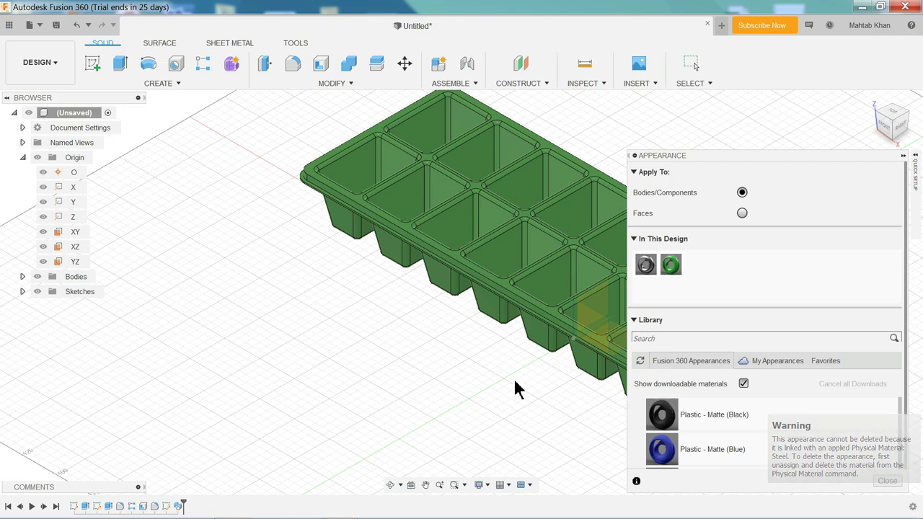
{"action": "left_click", "coordinate": [887, 480]}
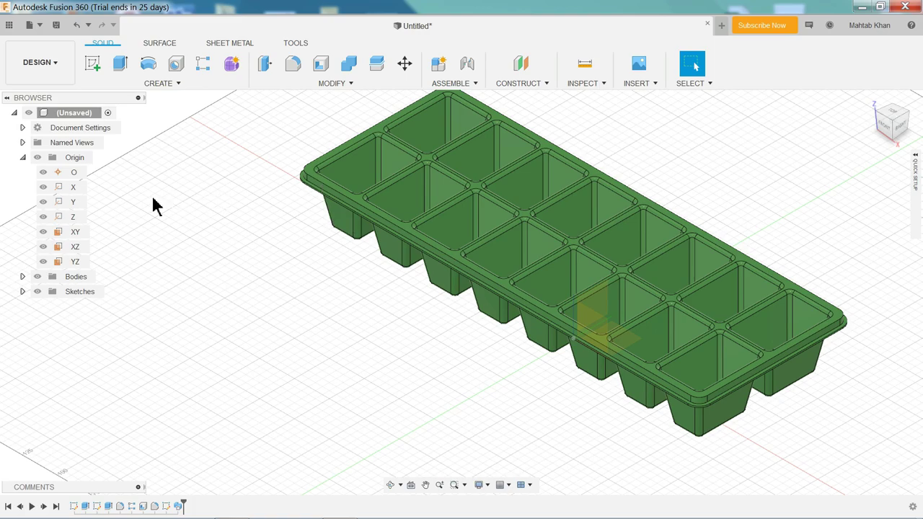
{"action": "left_click", "coordinate": [37, 158]}
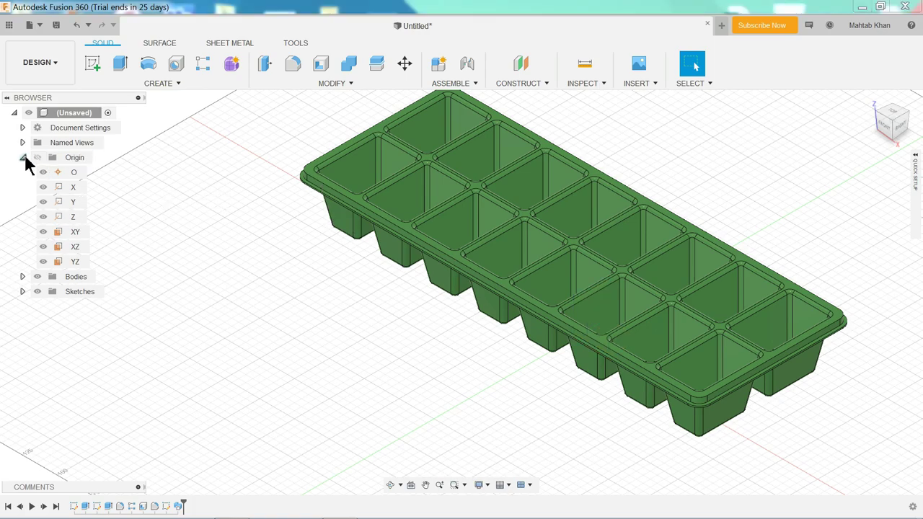
{"action": "left_click", "coordinate": [23, 157]}
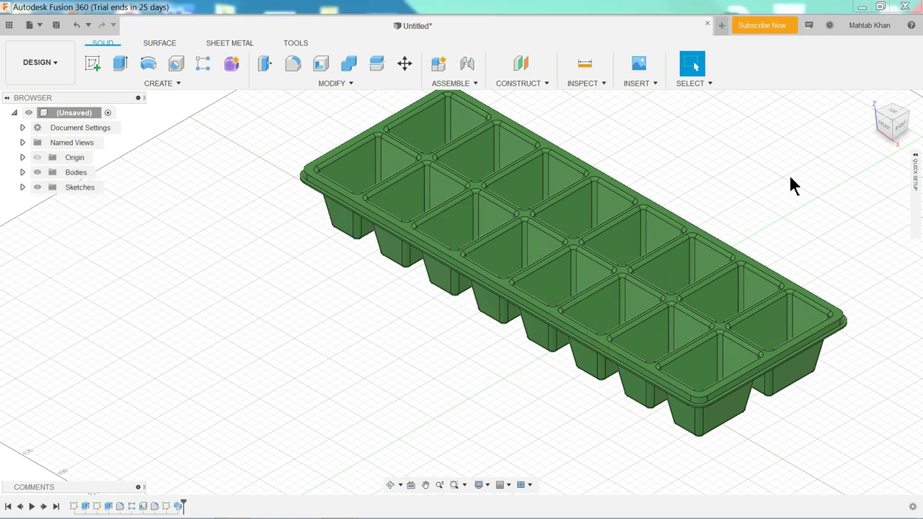
{"action": "scroll", "coordinate": [790, 186], "scroll_direction": "down", "scroll_amount": 1}
{"action": "scroll", "coordinate": [783, 192], "scroll_direction": "up", "scroll_amount": 1}
{"action": "scroll", "coordinate": [721, 206], "scroll_direction": "up", "scroll_amount": 1}
{"action": "scroll", "coordinate": [664, 208], "scroll_direction": "down", "scroll_amount": 1}
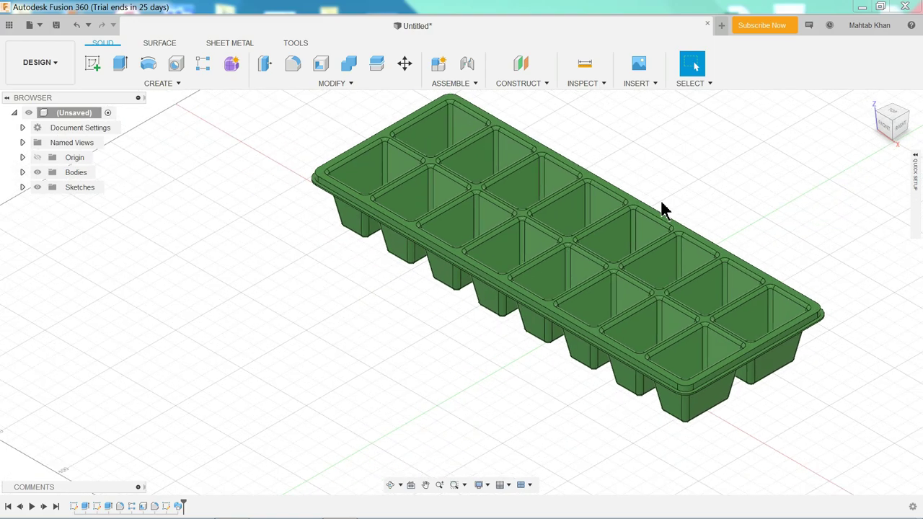
{"action": "scroll", "coordinate": [663, 209], "scroll_direction": "up", "scroll_amount": 1}
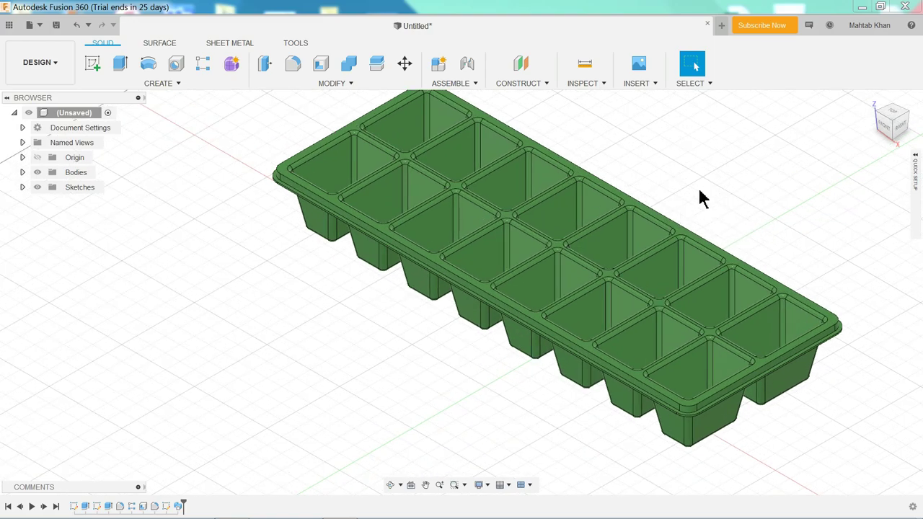
{"action": "mouse_move", "coordinate": [703, 199]}
{"action": "middle_mouse_down", "text": "shift"}
{"action": "mouse_move", "coordinate": [671, 194]}
{"action": "mouse_move", "coordinate": [653, 154]}
{"action": "mouse_move", "coordinate": [697, 173]}
{"action": "mouse_move", "coordinate": [715, 145]}
{"action": "mouse_move", "coordinate": [675, 160]}
{"action": "mouse_move", "coordinate": [725, 170]}
{"action": "mouse_move", "coordinate": [686, 187]}
{"action": "mouse_move", "coordinate": [724, 181]}
{"action": "mouse_move", "coordinate": [705, 166]}
{"action": "middle_mouse_up", "text": "shift"}
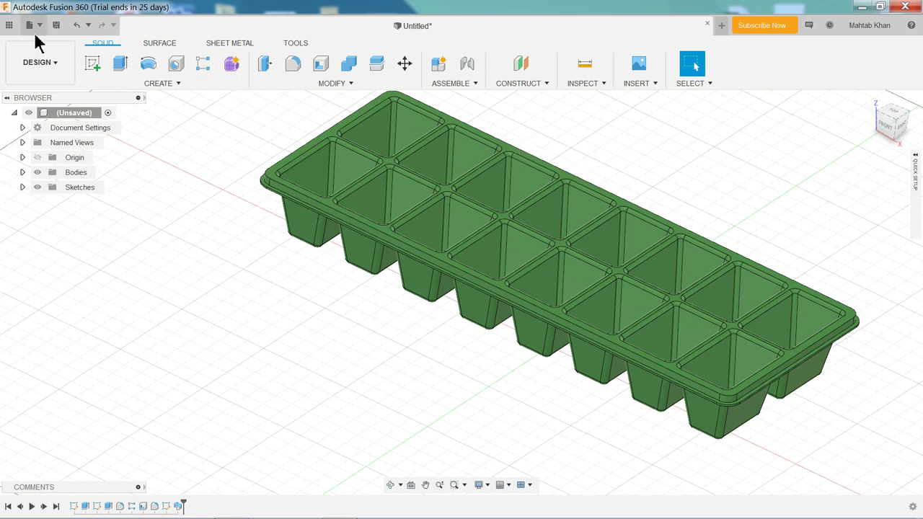
Save the design as 'ice cube tray1'
{"action": "left_click", "coordinate": [57, 26]}
{"action": "type", "text": "ice cube tray1"}
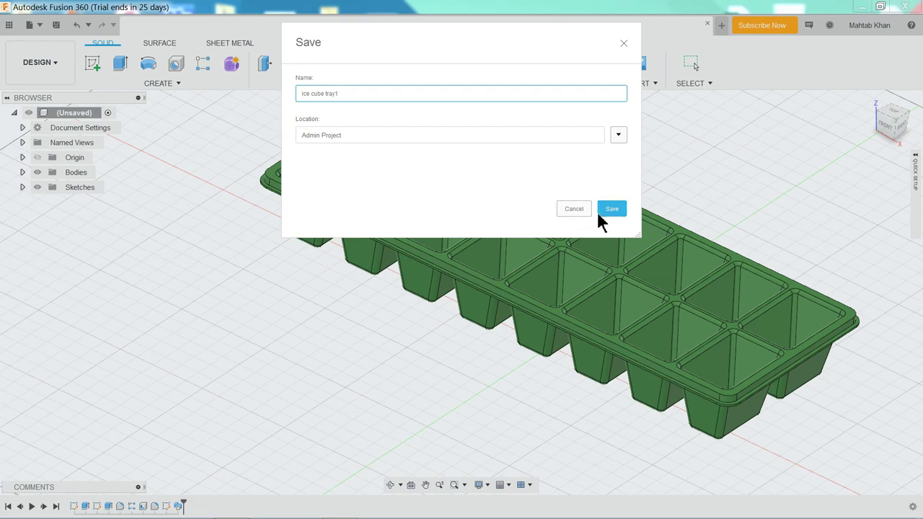
{"action": "left_click", "coordinate": [612, 212]}
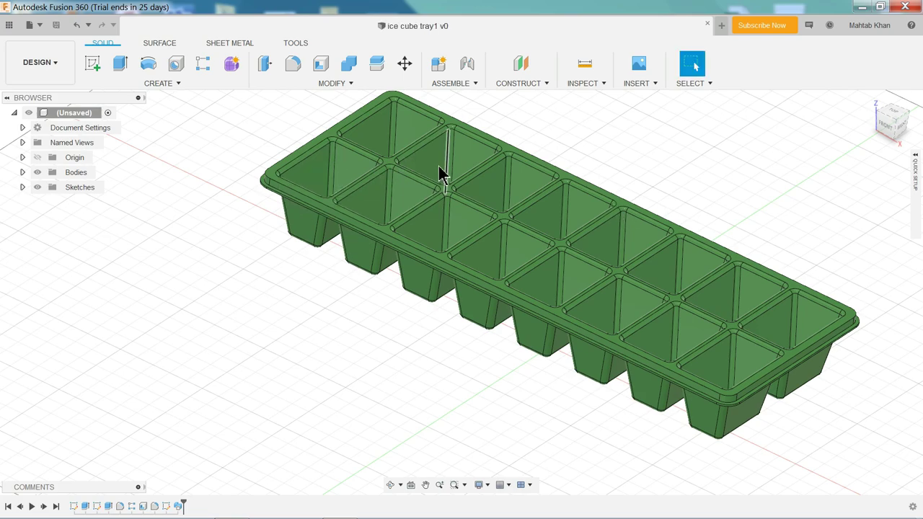
{"action": "left_click", "coordinate": [41, 27]}
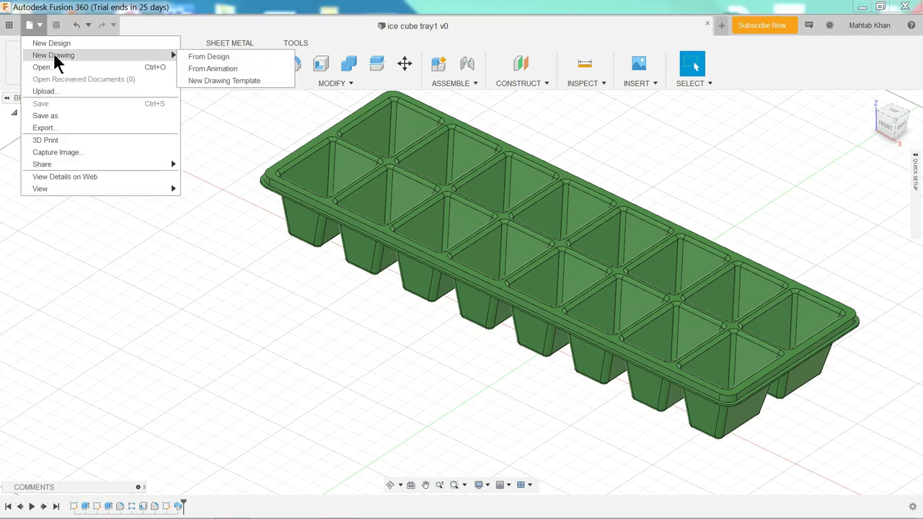
Create a drawing from the tray design using ISO standard, millimetre units and an A3 sheet
{"action": "mouse_move", "coordinate": [53, 55]}
{"action": "left_click", "coordinate": [227, 124]}
{"action": "left_click", "coordinate": [56, 75]}
{"action": "mouse_move", "coordinate": [30, 235]}
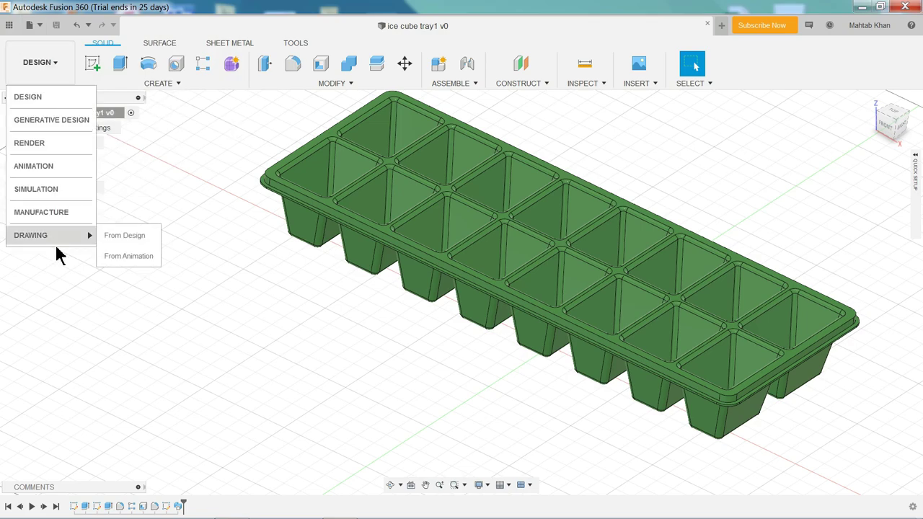
{"action": "left_click", "coordinate": [130, 238]}
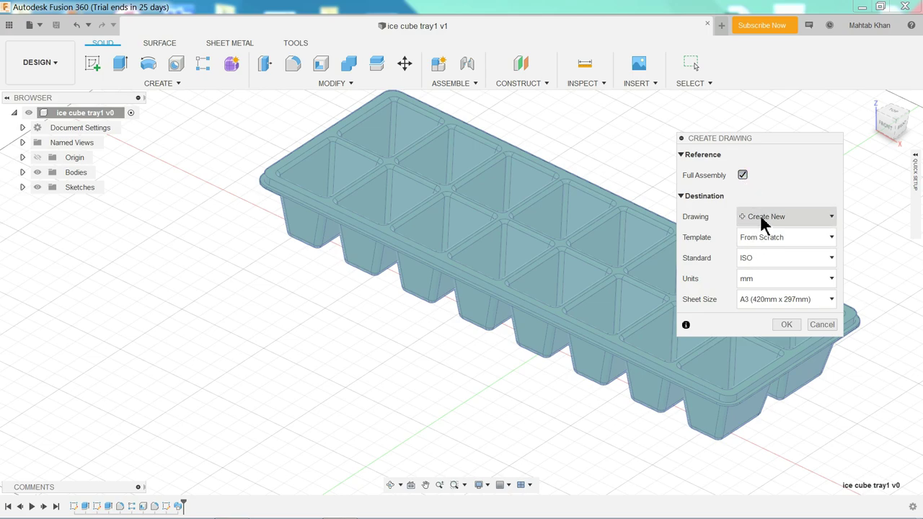
{"action": "left_click", "coordinate": [750, 258]}
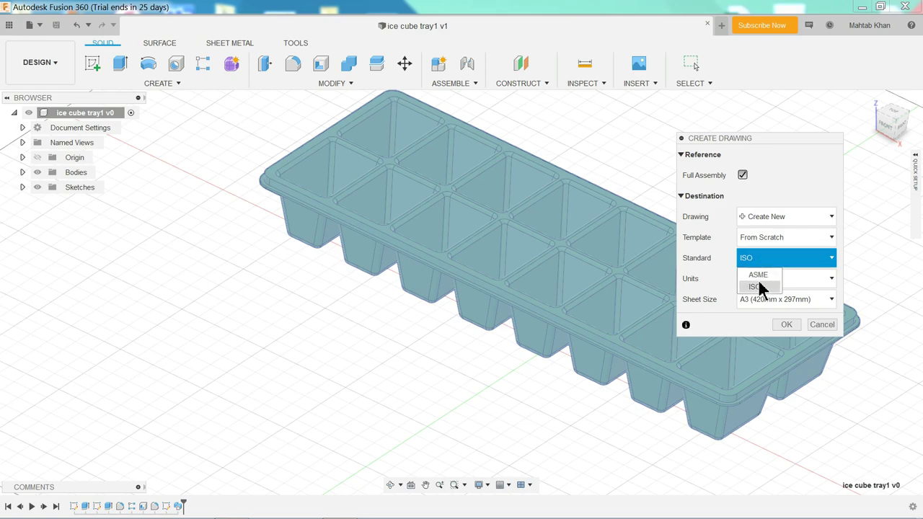
{"action": "left_click", "coordinate": [758, 285]}
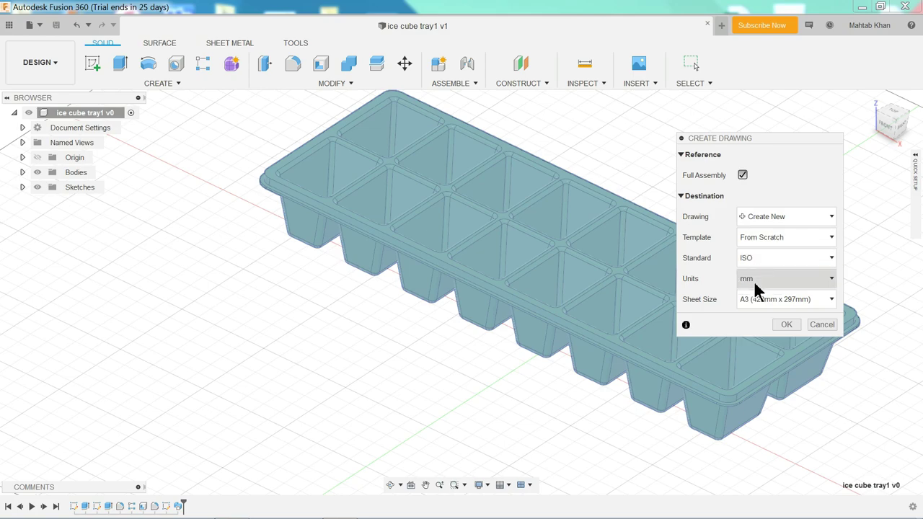
{"action": "left_click", "coordinate": [739, 282]}
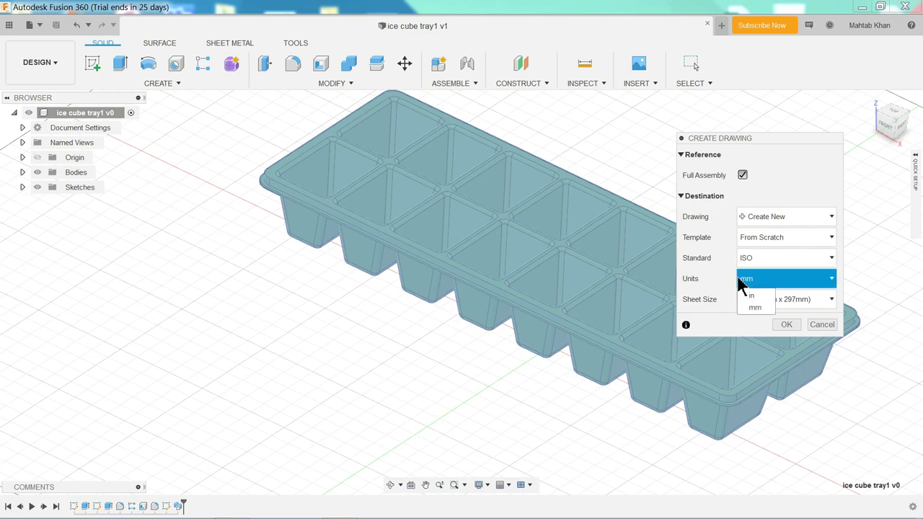
{"action": "left_click", "coordinate": [757, 286]}
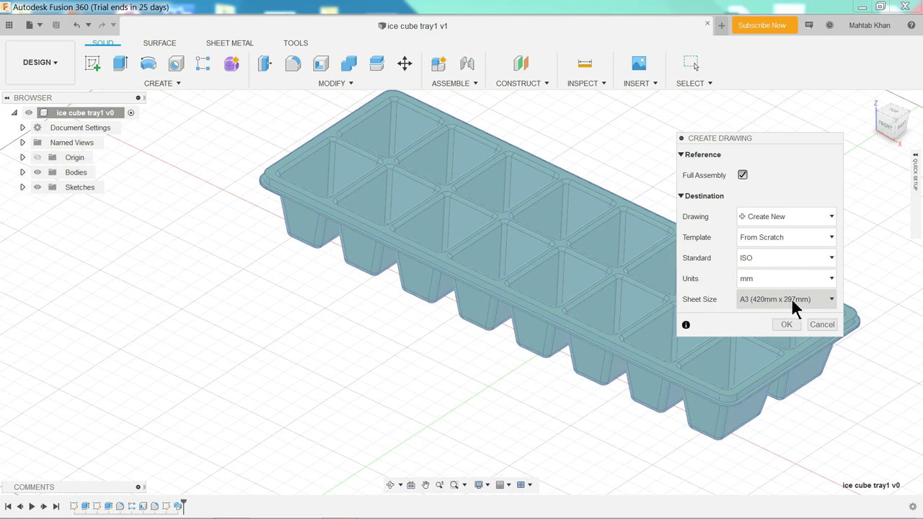
{"action": "left_click", "coordinate": [786, 325]}
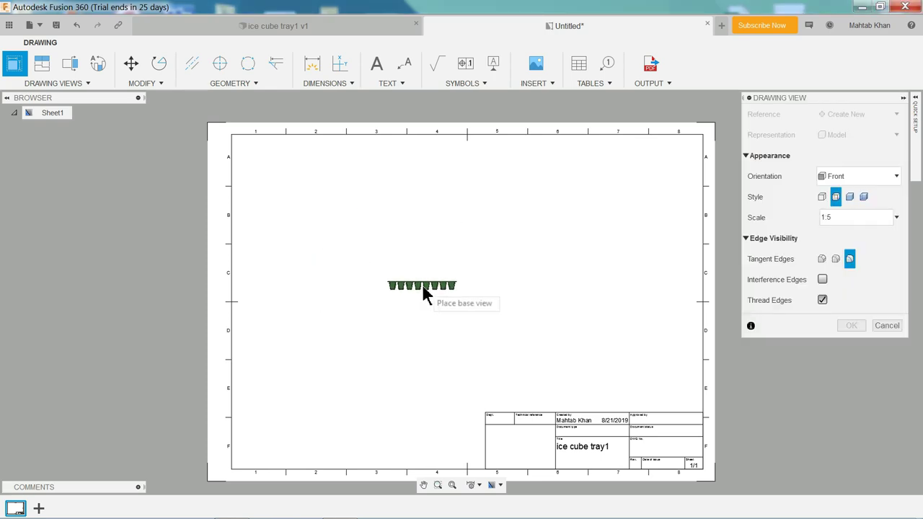
Place a Front-orientation base view at 1:2 scale on the left of the sheet
{"action": "scroll", "coordinate": [426, 292], "scroll_direction": "up", "scroll_amount": 1}
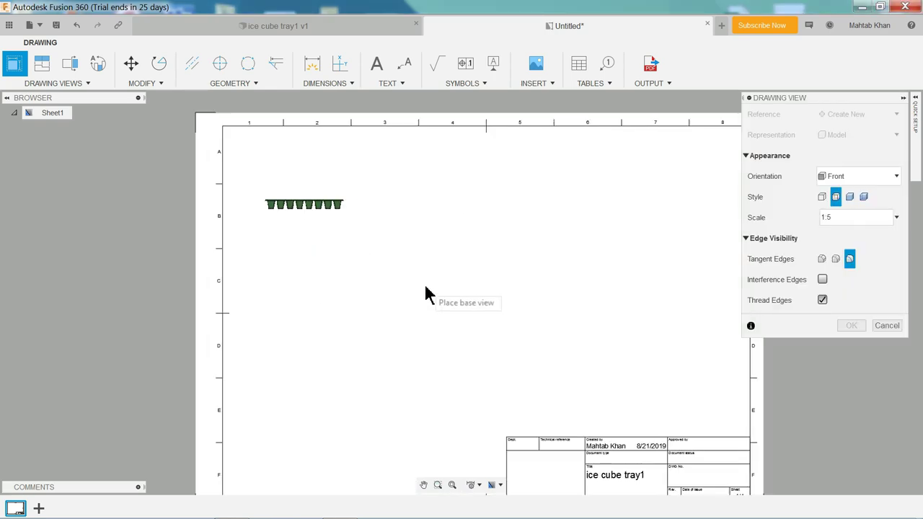
{"action": "left_click", "coordinate": [845, 181]}
{"action": "left_click", "coordinate": [841, 193]}
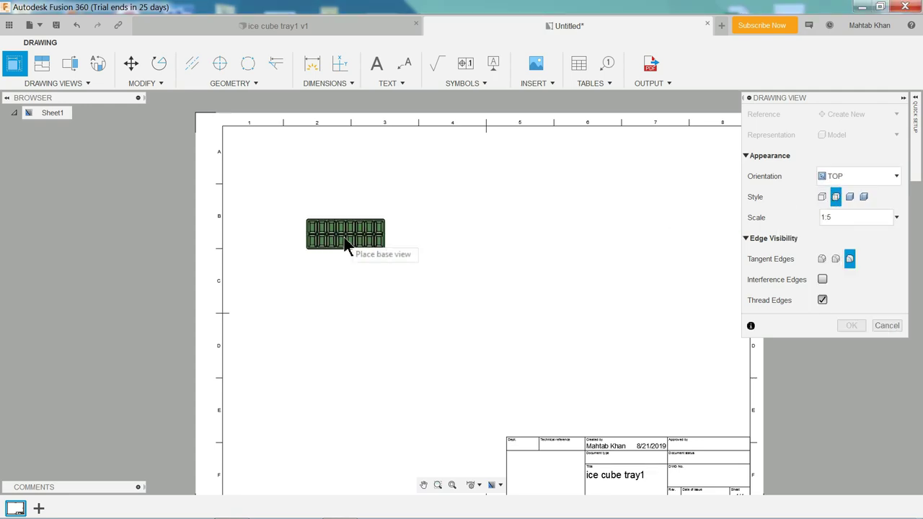
{"action": "left_click", "coordinate": [869, 186]}
{"action": "left_click", "coordinate": [844, 210]}
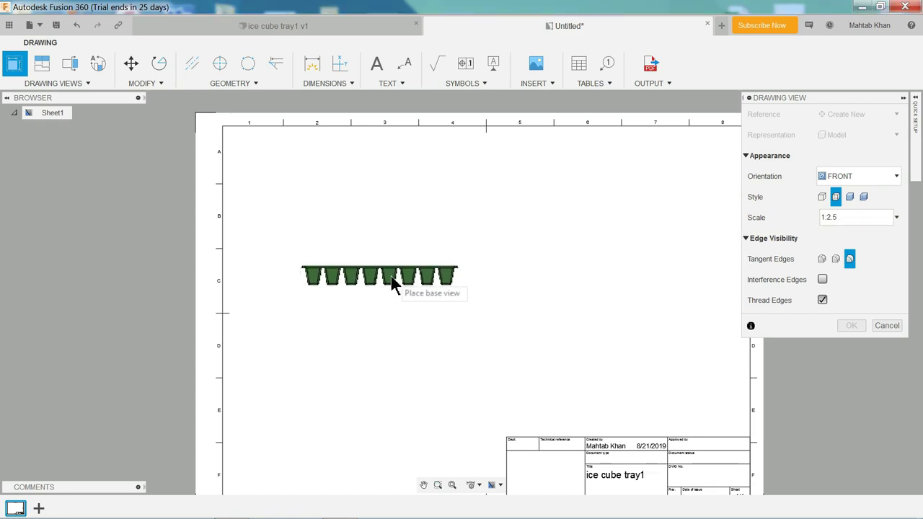
{"action": "left_click", "coordinate": [851, 217]}
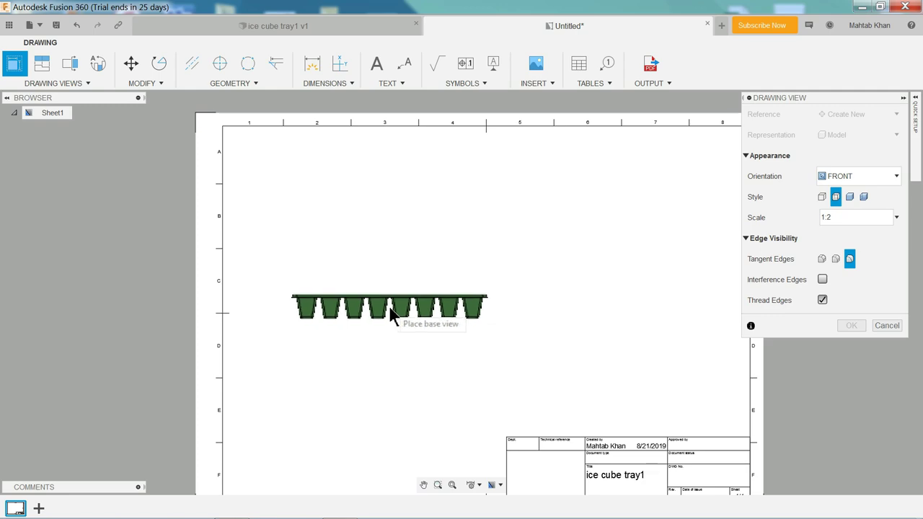
{"action": "left_click", "coordinate": [390, 314]}
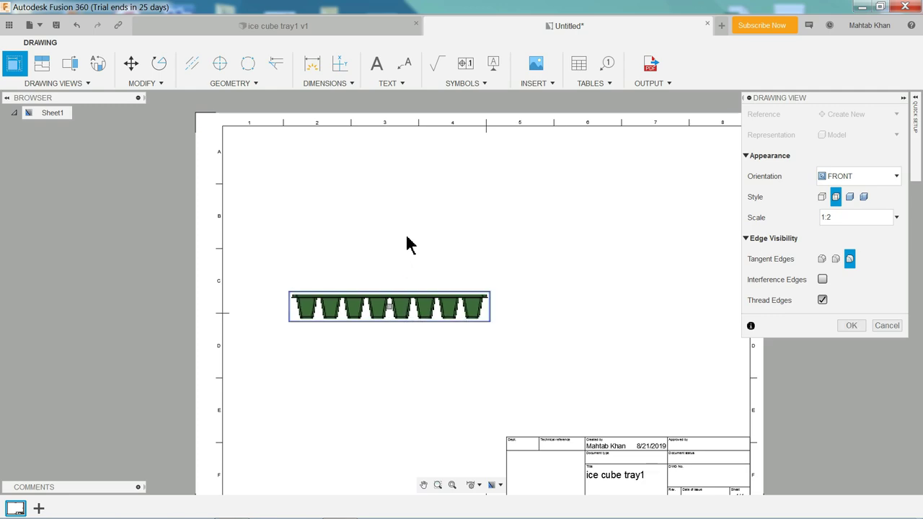
{"action": "left_click", "coordinate": [849, 325]}
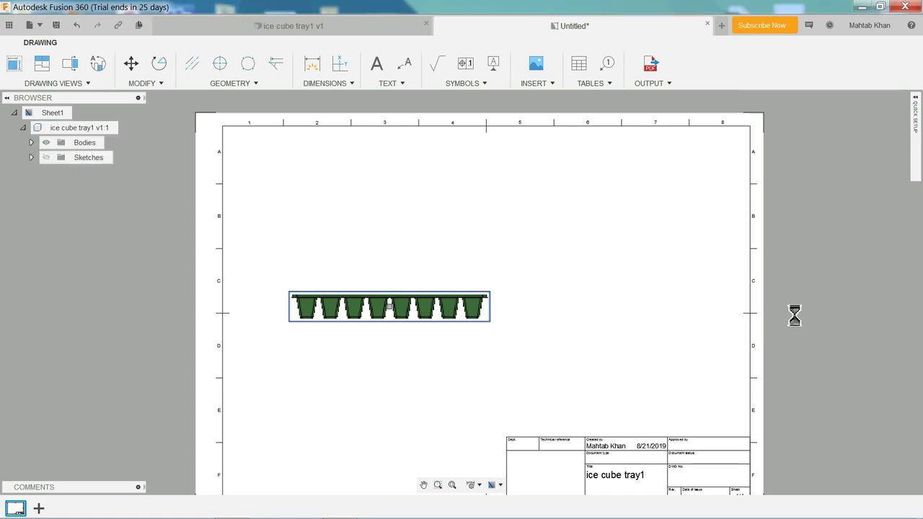
Project top, side and isometric views from the front view onto the sheet
{"action": "left_click", "coordinate": [43, 69]}
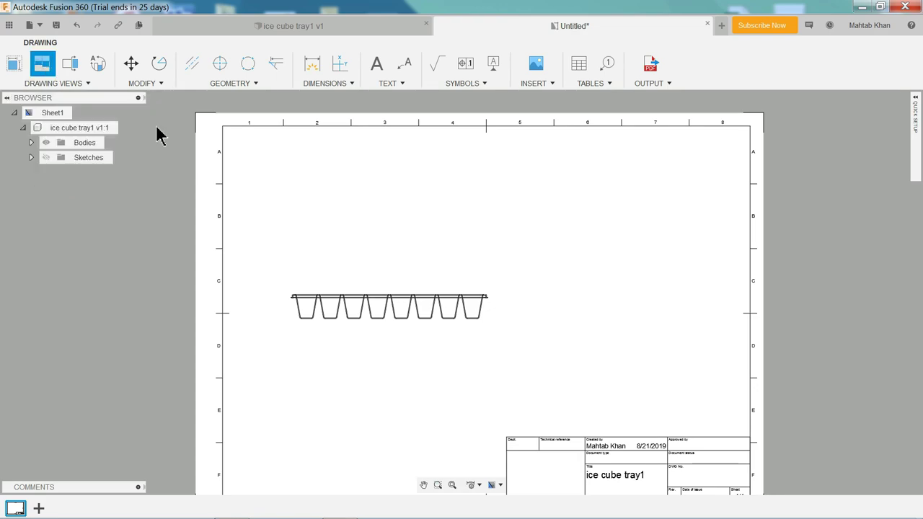
{"action": "left_click", "coordinate": [391, 319]}
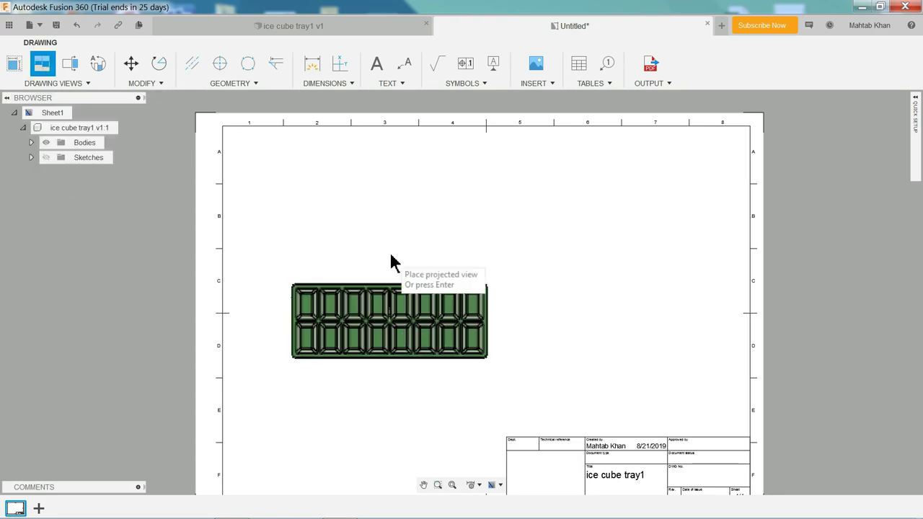
{"action": "left_click", "coordinate": [390, 220]}
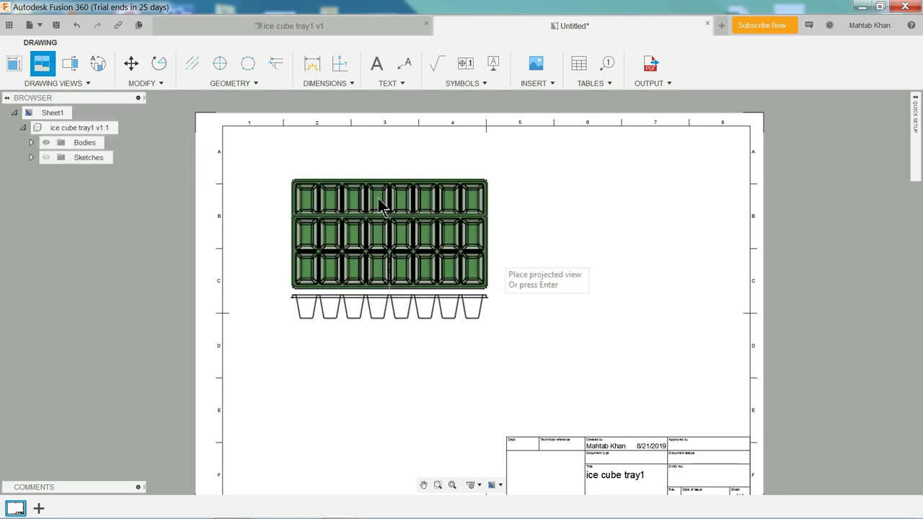
{"action": "left_click", "coordinate": [577, 323]}
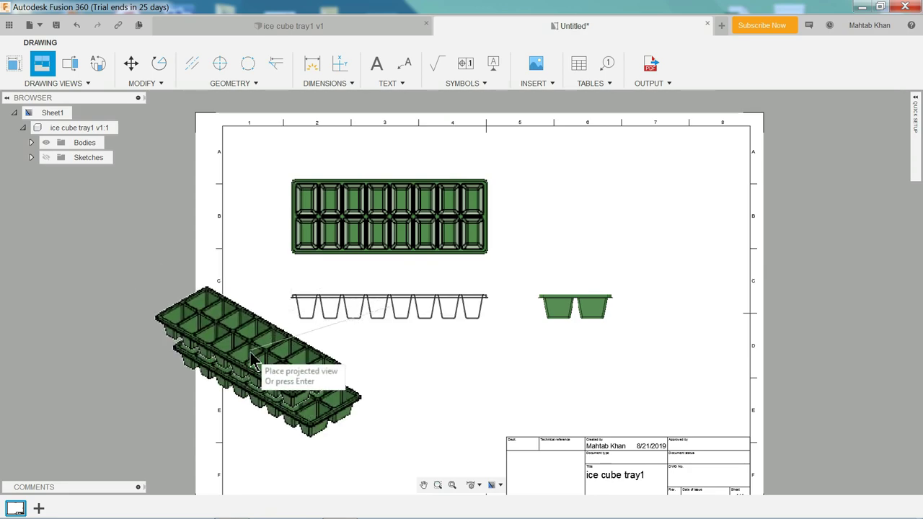
{"action": "left_click", "coordinate": [268, 390]}
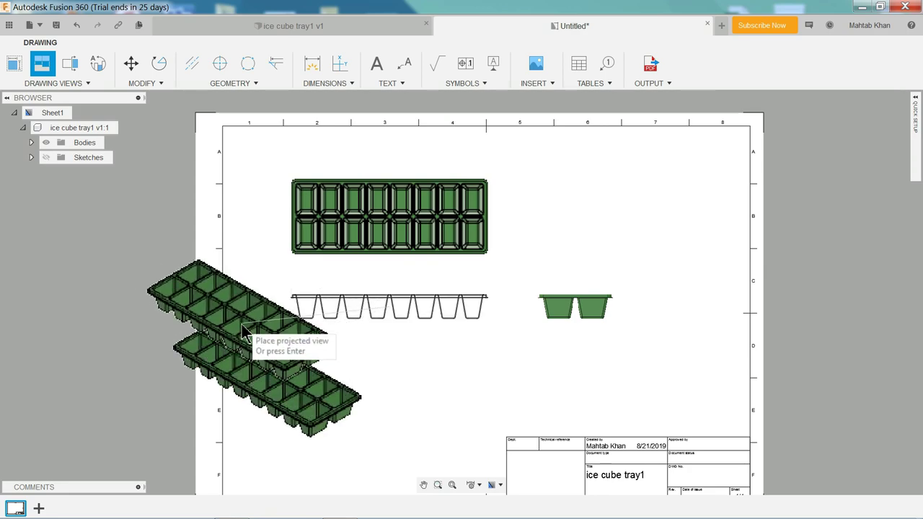
{"action": "left_click", "coordinate": [254, 274]}
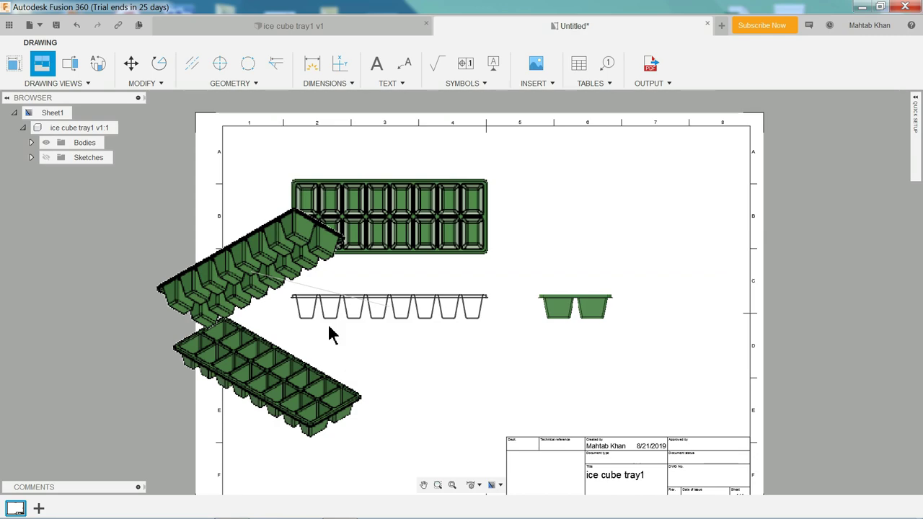
{"action": "key", "text": "Return"}
Move the isometric view to the sheet's upper right and set its style to Shaded
{"action": "left_click", "coordinate": [285, 395]}
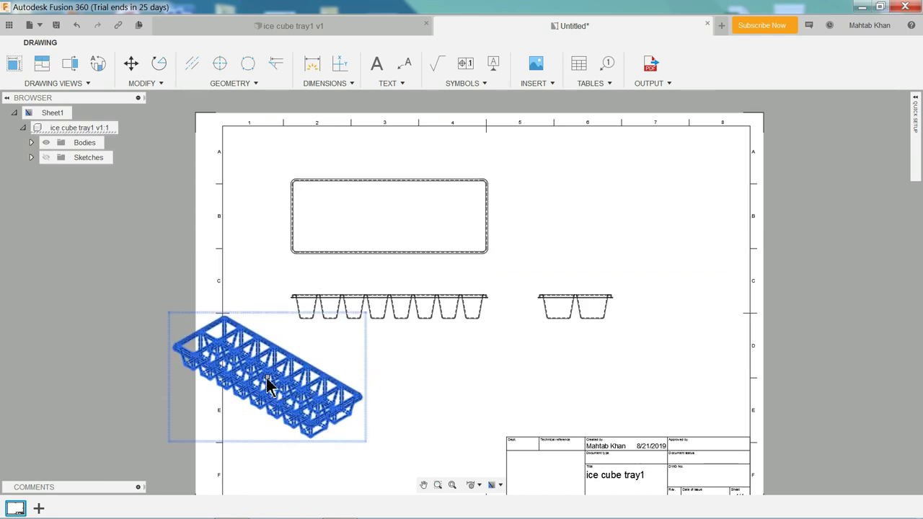
{"action": "key", "text": "p"}
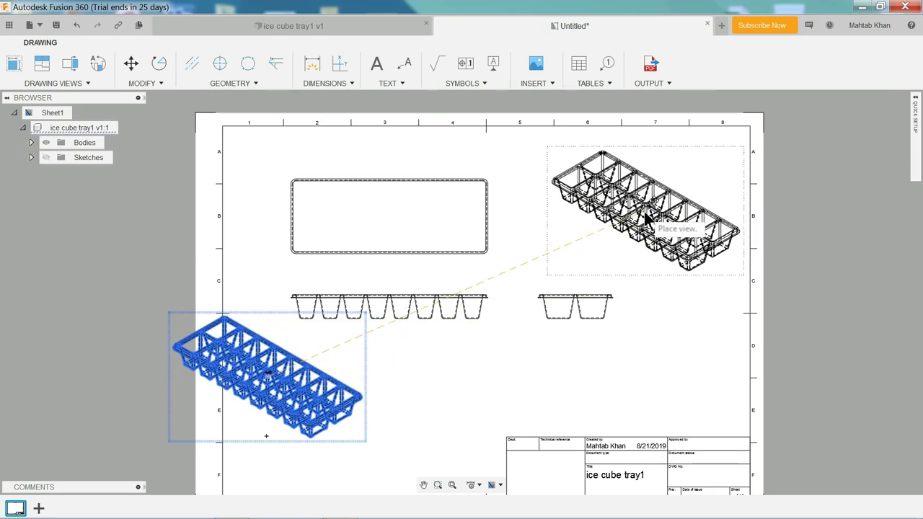
{"action": "left_click", "coordinate": [646, 219]}
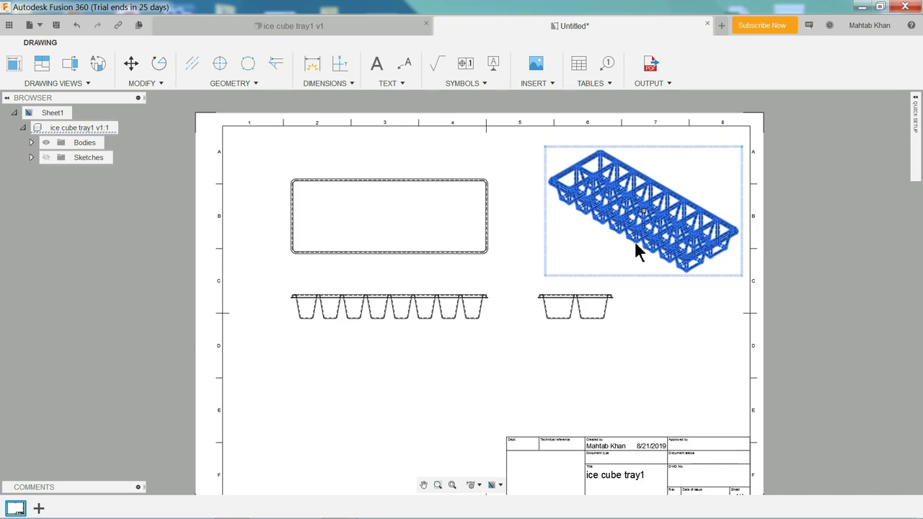
{"action": "double_click", "coordinate": [637, 249]}
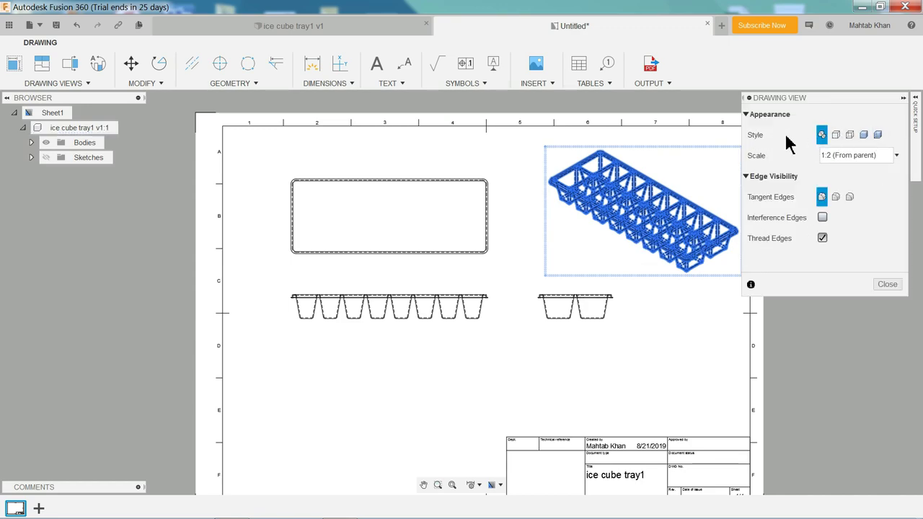
{"action": "left_click", "coordinate": [865, 135]}
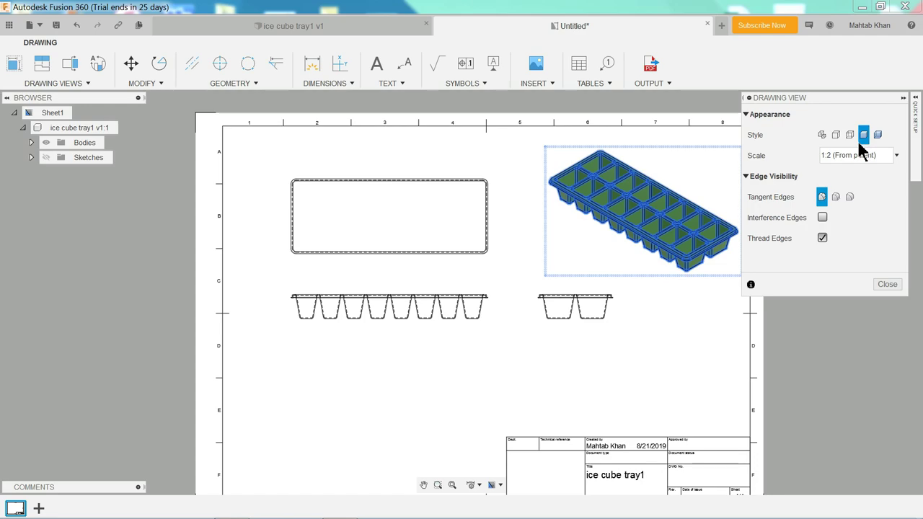
{"action": "left_click", "coordinate": [890, 286]}
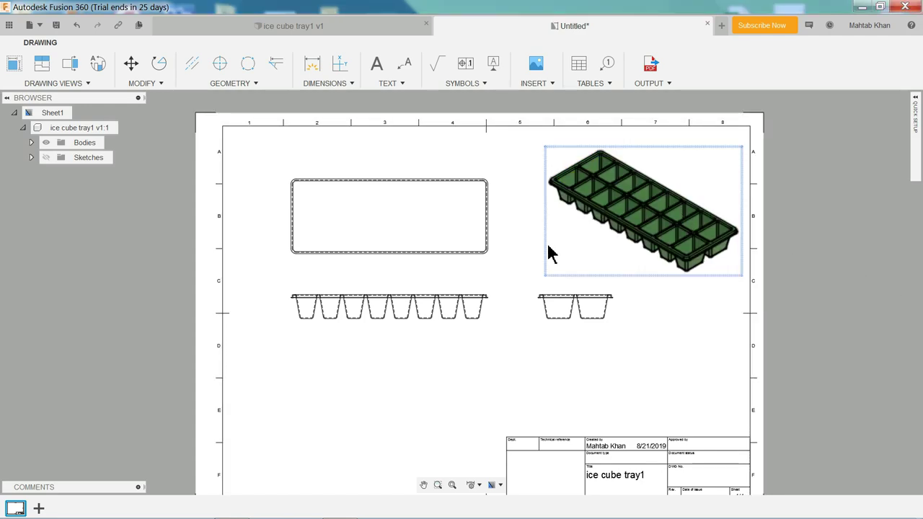
Dimension the front view's 287 overall length above the tray
{"action": "scroll", "coordinate": [470, 313], "scroll_direction": "up", "scroll_amount": 3}
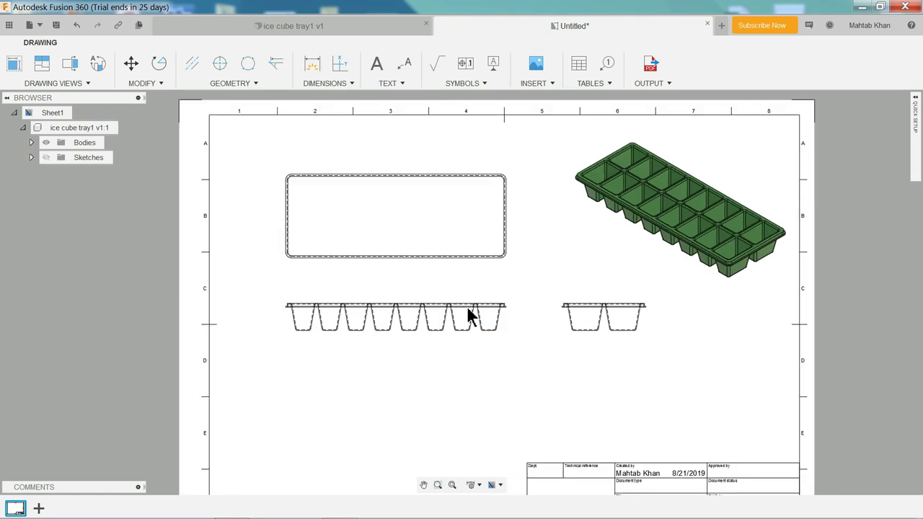
{"action": "scroll", "coordinate": [630, 377], "scroll_direction": "up", "scroll_amount": 1}
{"action": "scroll", "coordinate": [640, 350], "scroll_direction": "up", "scroll_amount": 2}
{"action": "mouse_move", "coordinate": [640, 351]}
{"action": "middle_mouse_down"}
{"action": "mouse_move", "coordinate": [626, 307]}
{"action": "mouse_move", "coordinate": [514, 213]}
{"action": "mouse_move", "coordinate": [461, 217]}
{"action": "middle_mouse_up"}
{"action": "scroll", "coordinate": [483, 243], "scroll_direction": "up", "scroll_amount": 2}
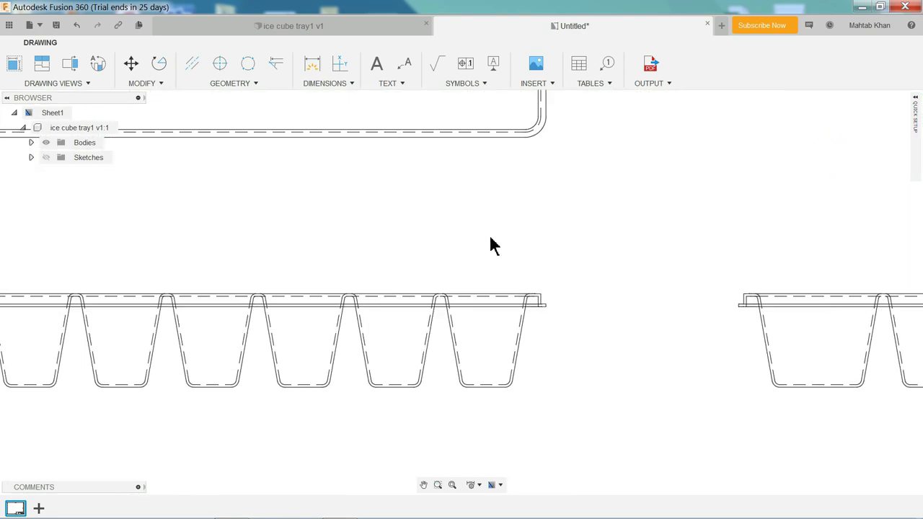
{"action": "scroll", "coordinate": [495, 245], "scroll_direction": "down", "scroll_amount": 3}
{"action": "scroll", "coordinate": [495, 245], "scroll_direction": "down", "scroll_amount": 1}
{"action": "mouse_move", "coordinate": [385, 217]}
{"action": "middle_mouse_down"}
{"action": "mouse_move", "coordinate": [421, 210]}
{"action": "mouse_move", "coordinate": [509, 223]}
{"action": "middle_mouse_up"}
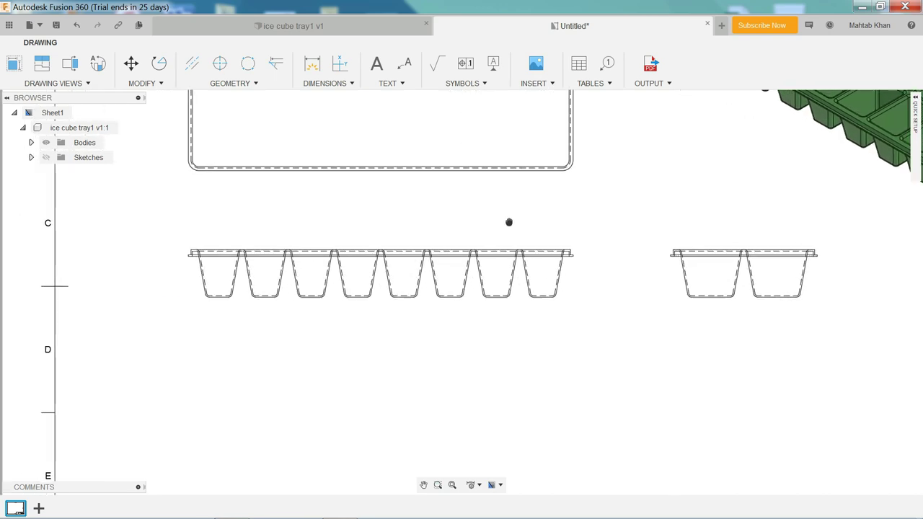
{"action": "scroll", "coordinate": [385, 212], "scroll_direction": "up", "scroll_amount": 2}
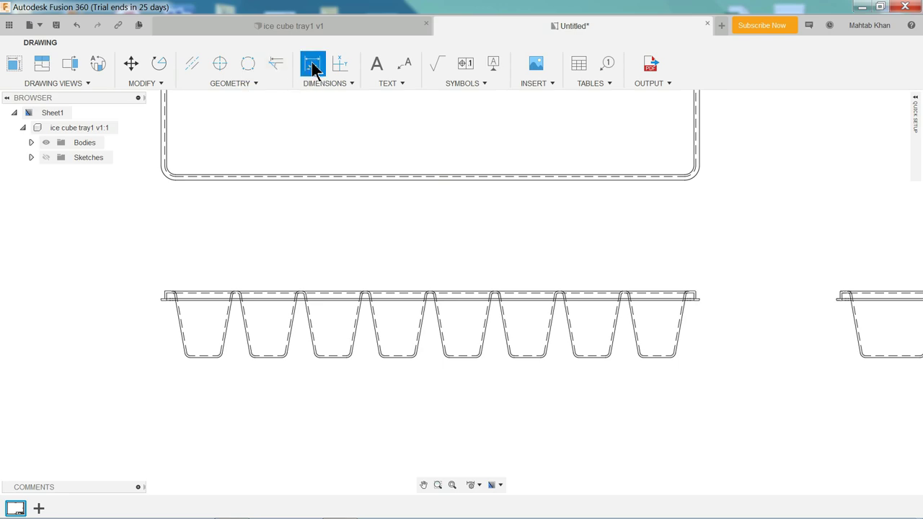
{"action": "left_click", "coordinate": [348, 291]}
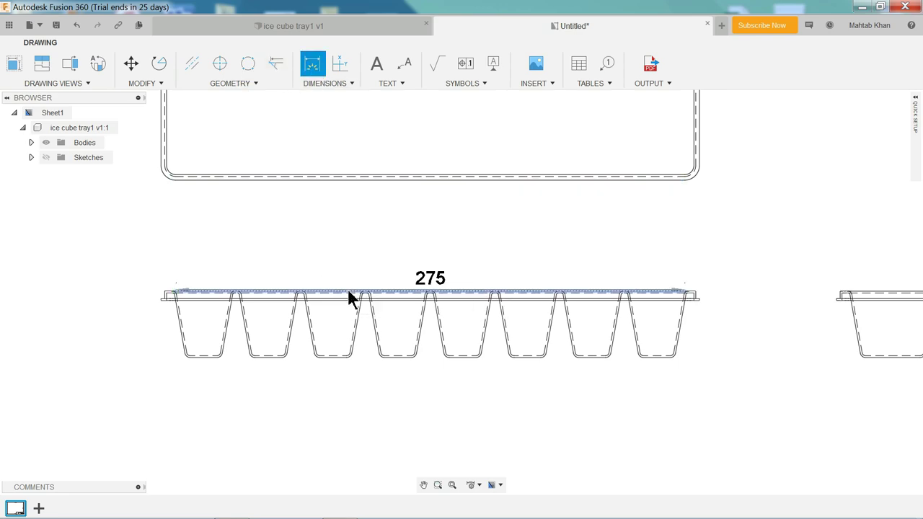
{"action": "key", "text": "Escape"}
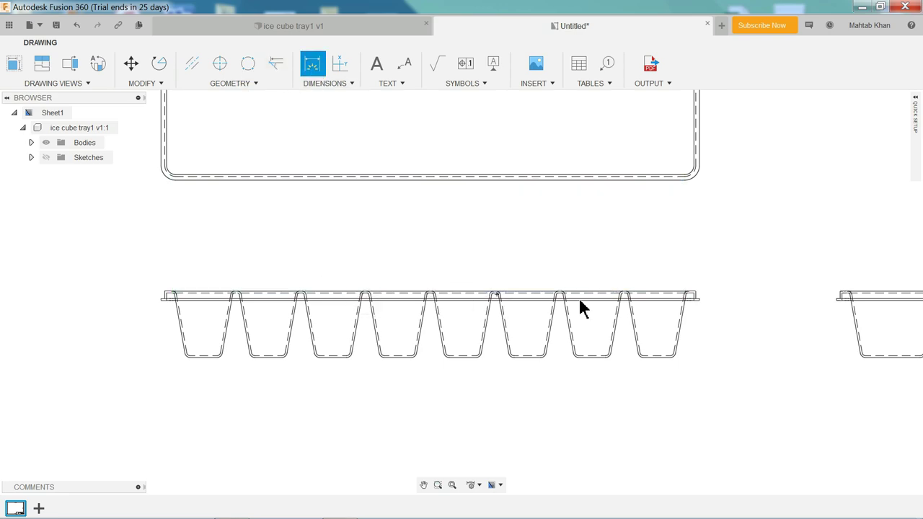
{"action": "left_click", "coordinate": [697, 292]}
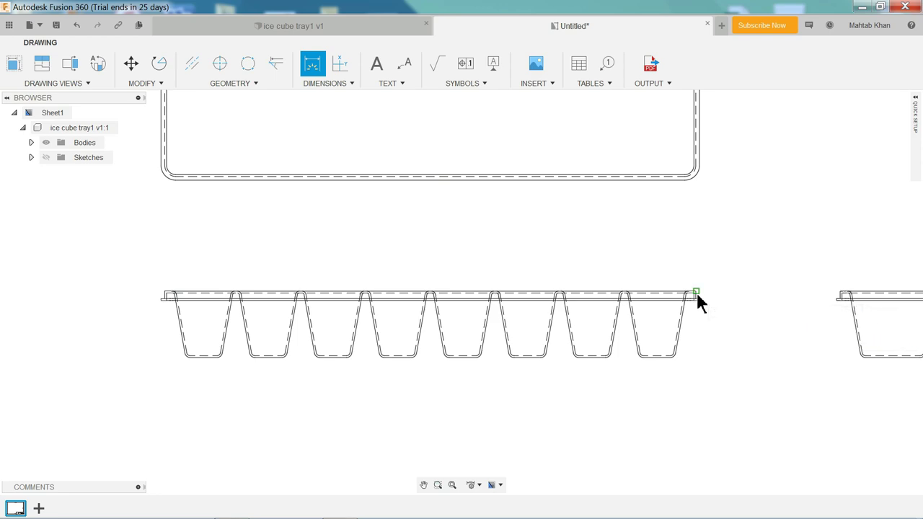
{"action": "left_click", "coordinate": [164, 292]}
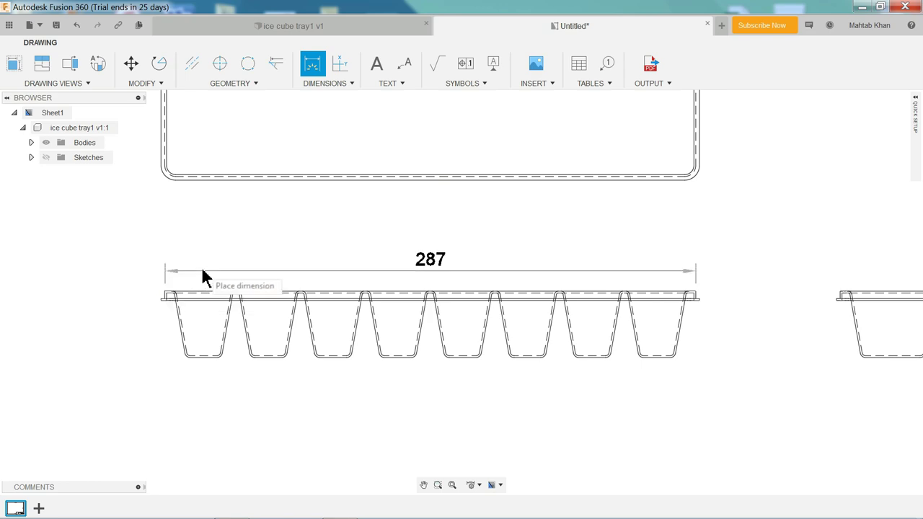
{"action": "left_click", "coordinate": [405, 255]}
Add the small rim dimensions at the tray's right corner, including 3 horizontal and 5 vertical
{"action": "scroll", "coordinate": [680, 315], "scroll_direction": "up", "scroll_amount": 2}
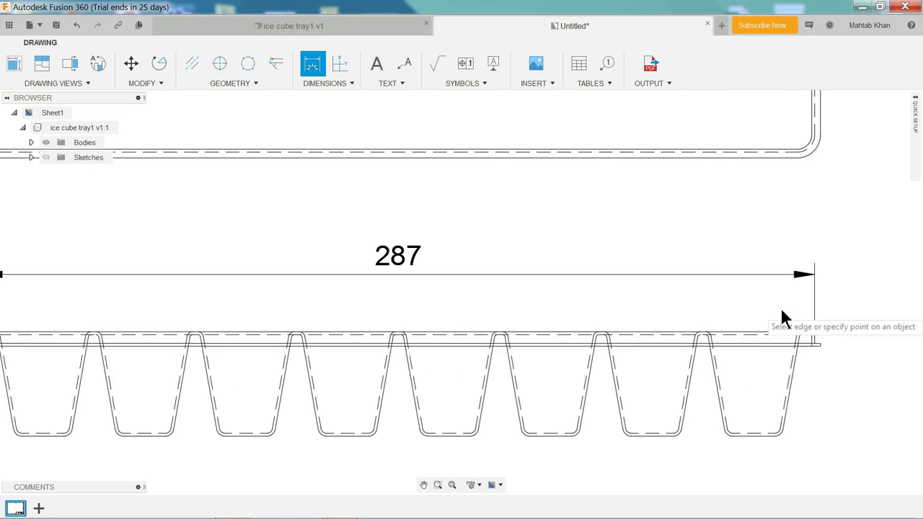
{"action": "scroll", "coordinate": [783, 315], "scroll_direction": "up", "scroll_amount": 1}
{"action": "middle_click_drag", "start_coordinate": [836, 350], "coordinate": [618, 276]}
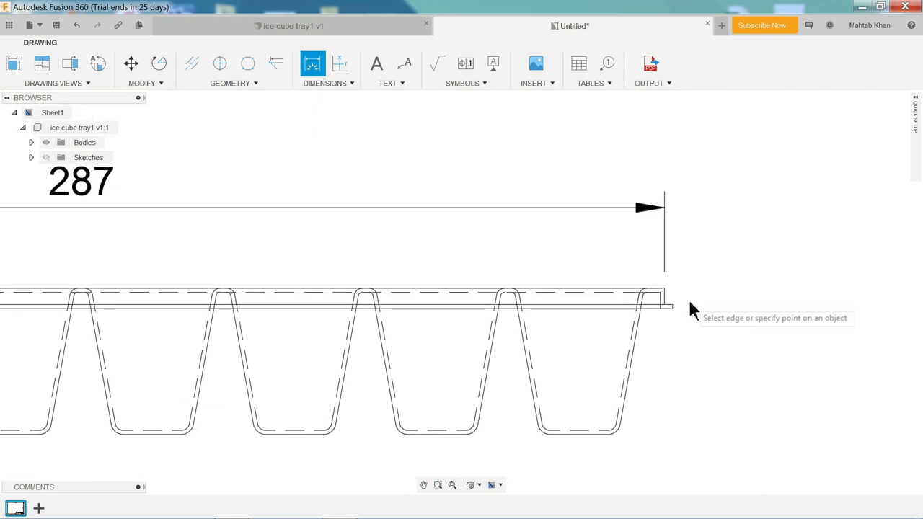
{"action": "scroll", "coordinate": [690, 309], "scroll_direction": "up", "scroll_amount": 2}
{"action": "mouse_move", "coordinate": [690, 309]}
{"action": "middle_mouse_down"}
{"action": "mouse_move", "coordinate": [567, 250]}
{"action": "mouse_move", "coordinate": [553, 222]}
{"action": "middle_mouse_up"}
{"action": "scroll", "coordinate": [562, 260], "scroll_direction": "down", "scroll_amount": 2}
{"action": "scroll", "coordinate": [652, 270], "scroll_direction": "up", "scroll_amount": 2}
{"action": "scroll", "coordinate": [653, 270], "scroll_direction": "up", "scroll_amount": 1}
{"action": "scroll", "coordinate": [552, 222], "scroll_direction": "up", "scroll_amount": 2}
{"action": "scroll", "coordinate": [656, 317], "scroll_direction": "up", "scroll_amount": 1}
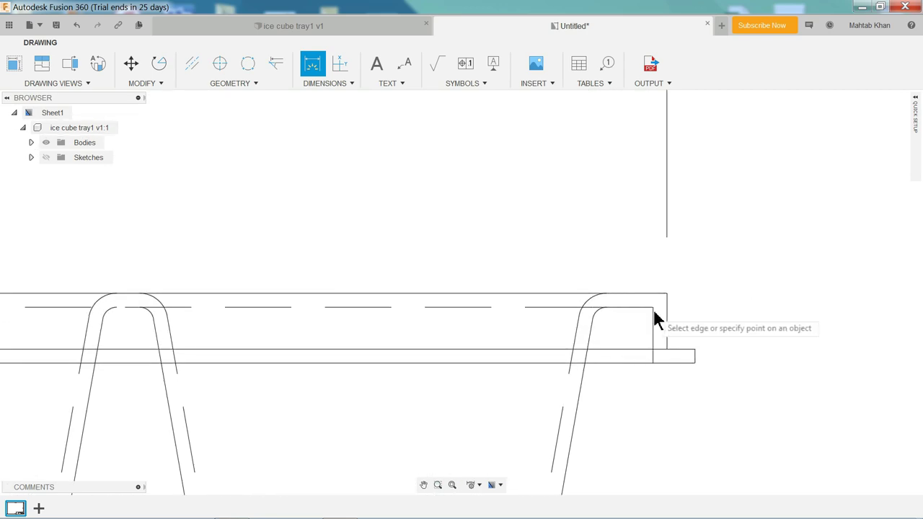
{"action": "left_click", "coordinate": [665, 323]}
{"action": "left_click", "coordinate": [871, 334]}
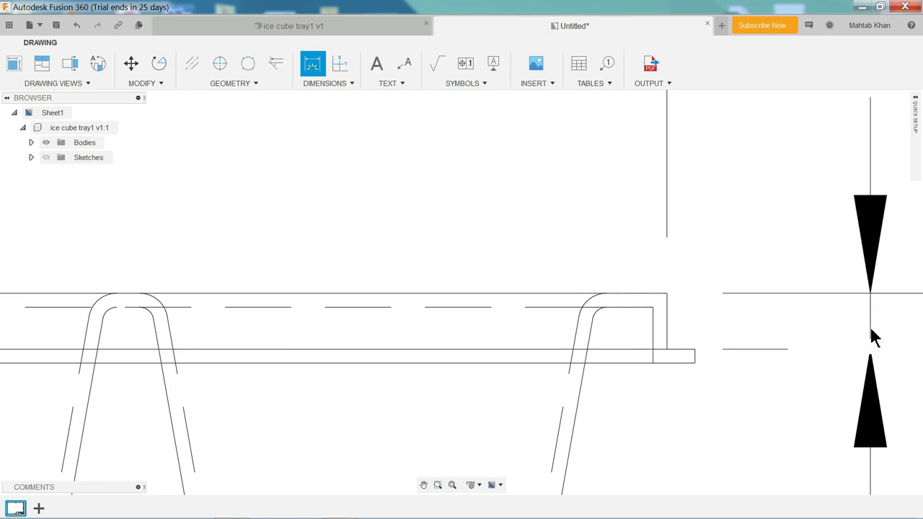
{"action": "left_click", "coordinate": [694, 363]}
{"action": "left_click", "coordinate": [652, 363]}
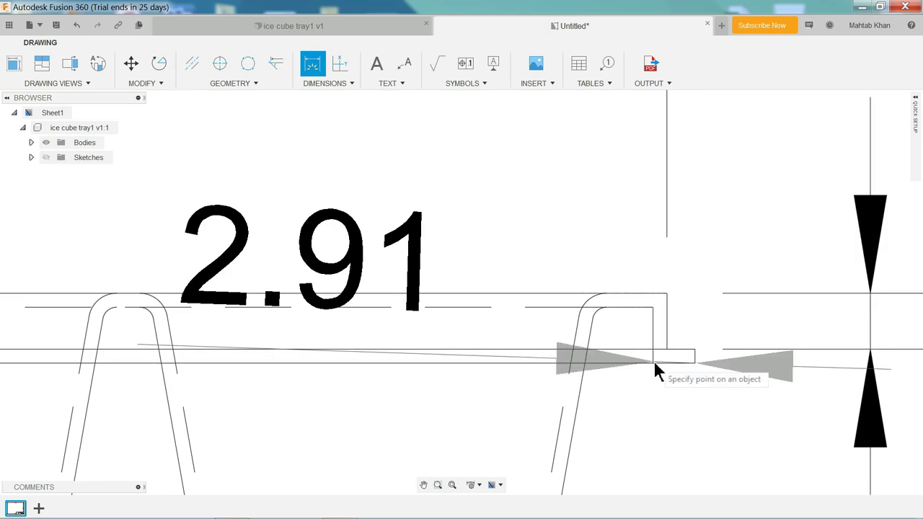
{"action": "left_click", "coordinate": [687, 434]}
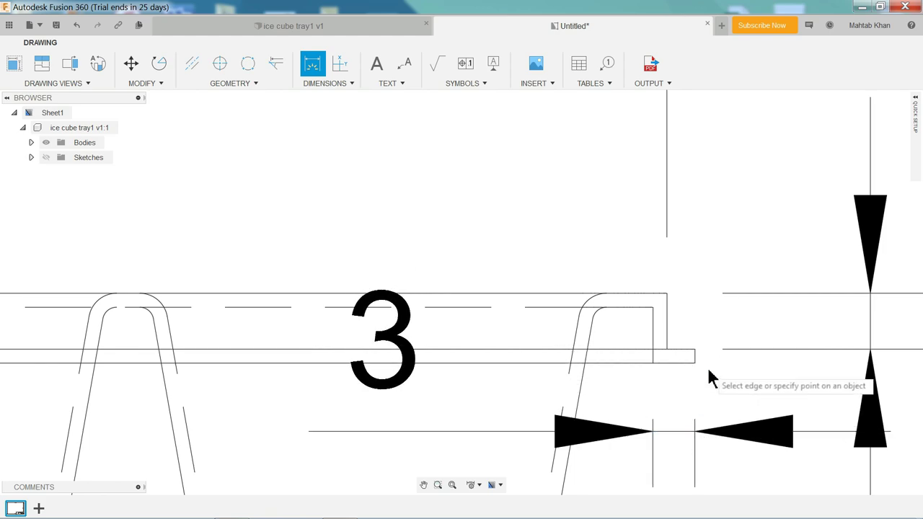
{"action": "left_click", "coordinate": [695, 349]}
{"action": "left_click", "coordinate": [695, 351]}
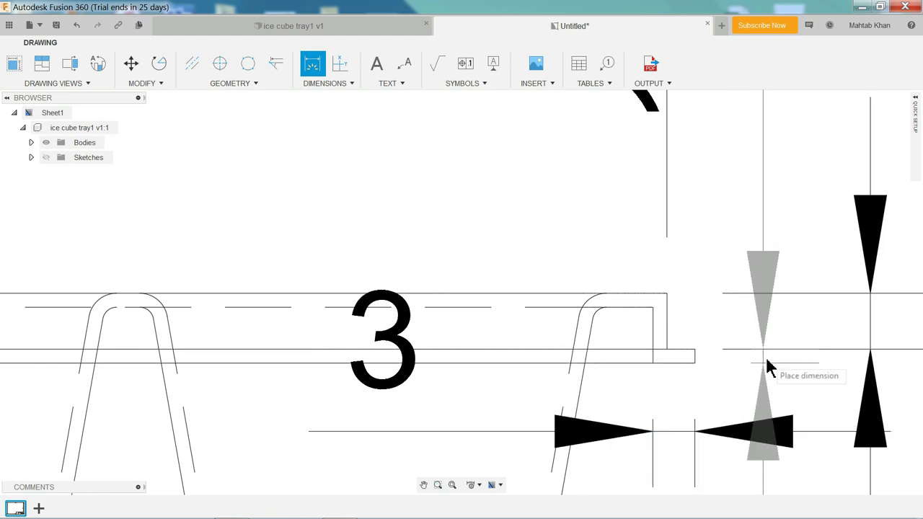
{"action": "left_click", "coordinate": [771, 356]}
{"action": "left_click", "coordinate": [684, 356]}
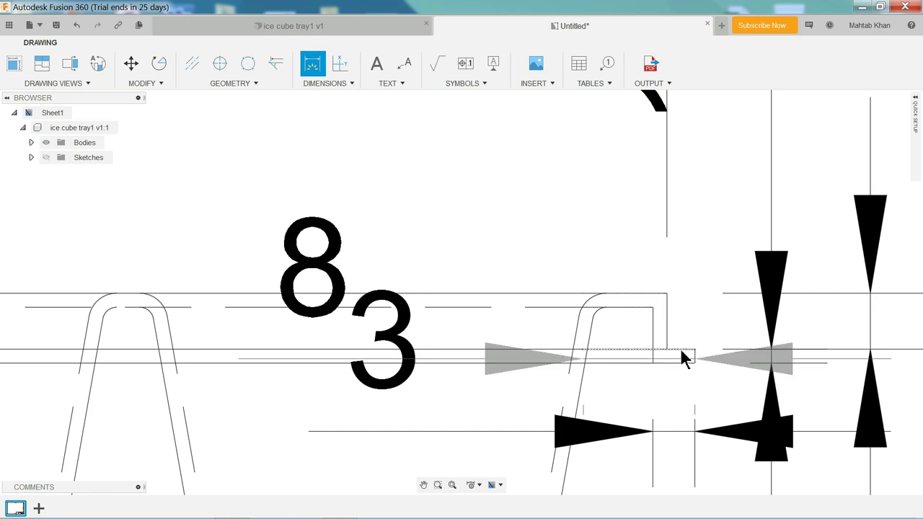
{"action": "left_click", "coordinate": [683, 356]}
{"action": "left_click", "coordinate": [622, 295]}
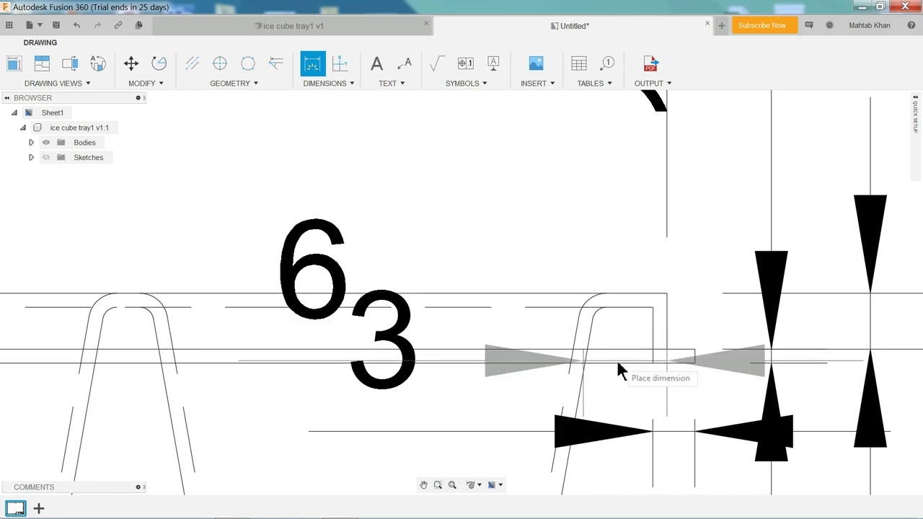
{"action": "scroll", "coordinate": [504, 361], "scroll_direction": "down", "scroll_amount": 3}
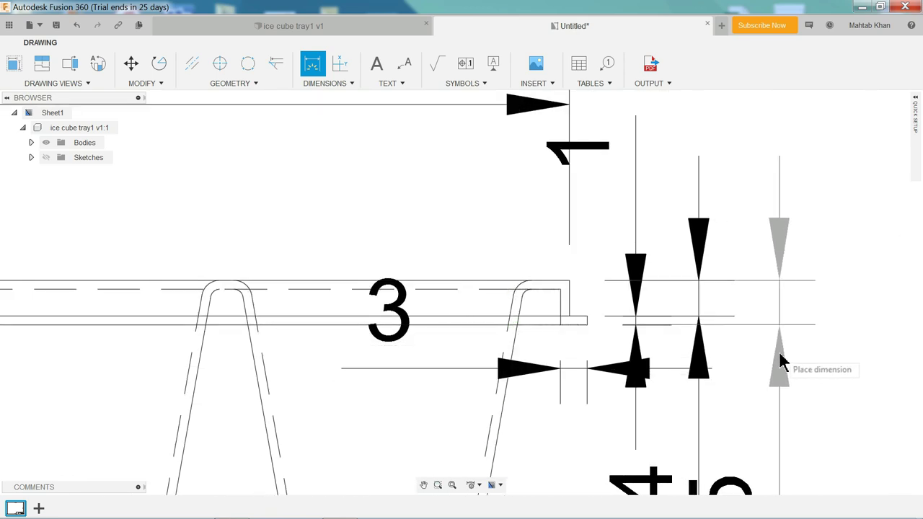
{"action": "left_click", "coordinate": [782, 361]}
Dimension the 36 cup depth and the R3 radius on the cup's lower corner
{"action": "scroll", "coordinate": [631, 367], "scroll_direction": "down", "scroll_amount": 2}
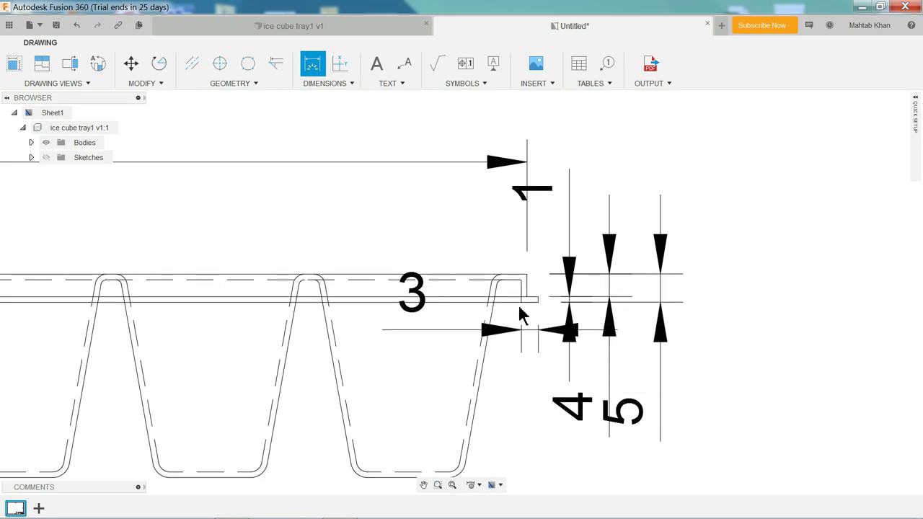
{"action": "scroll", "coordinate": [511, 330], "scroll_direction": "down", "scroll_amount": 1}
{"action": "scroll", "coordinate": [391, 333], "scroll_direction": "up", "scroll_amount": 1}
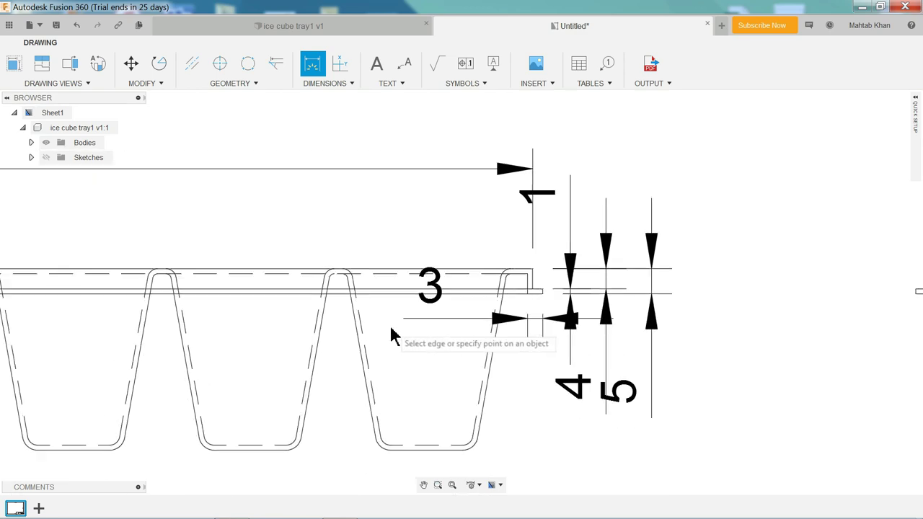
{"action": "left_click", "coordinate": [394, 277]}
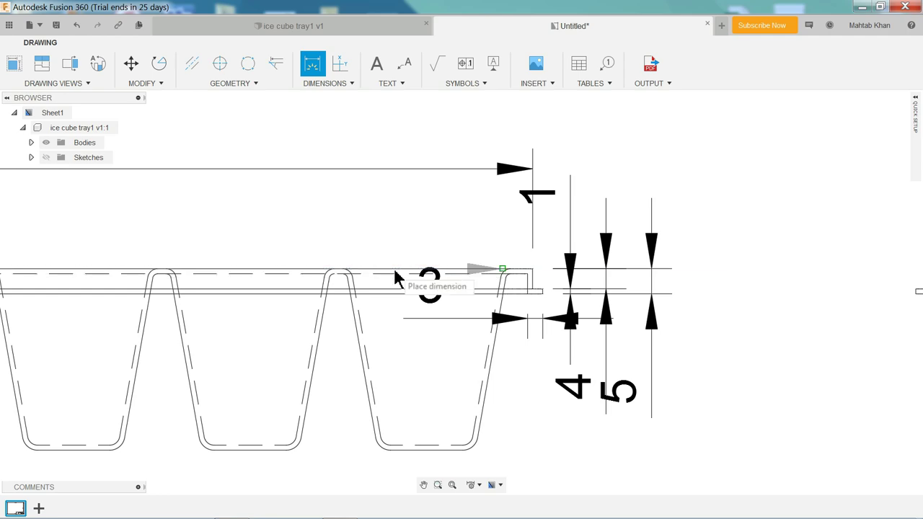
{"action": "left_click", "coordinate": [407, 448]}
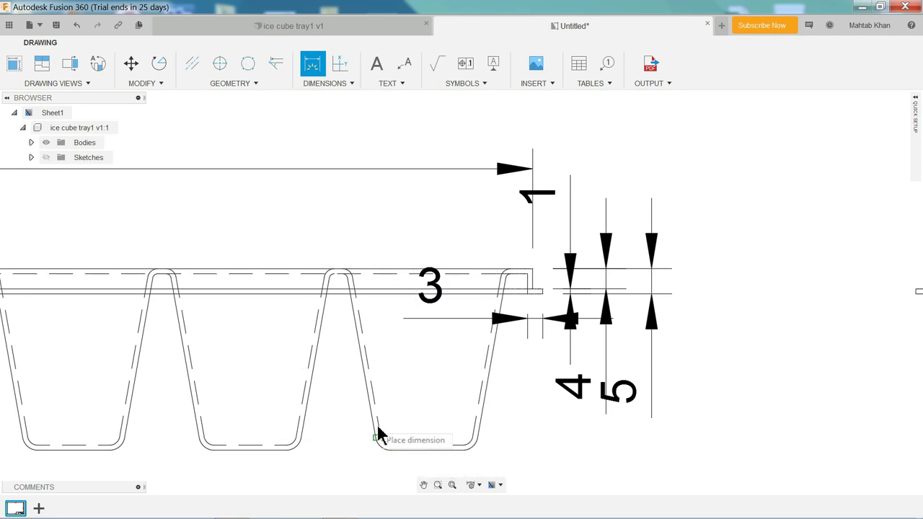
{"action": "left_click", "coordinate": [268, 403]}
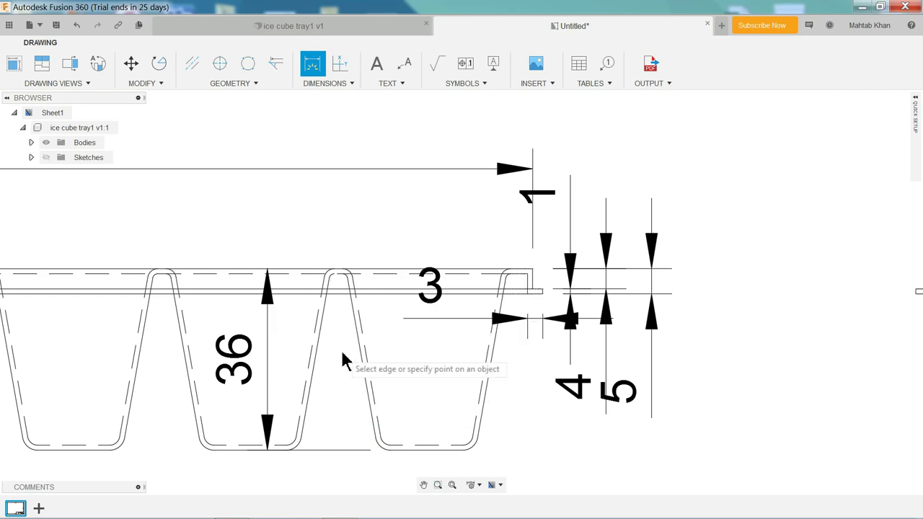
{"action": "left_click", "coordinate": [474, 448]}
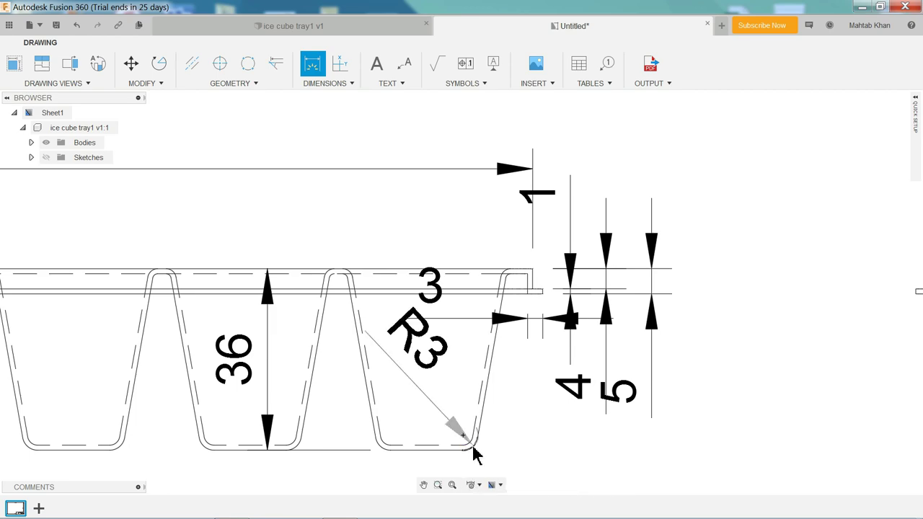
{"action": "left_click", "coordinate": [547, 487]}
Dimension the top view with 111 width on the right and 291 length above
{"action": "scroll", "coordinate": [789, 385], "scroll_direction": "down", "scroll_amount": 1}
{"action": "scroll", "coordinate": [639, 354], "scroll_direction": "down", "scroll_amount": 3}
{"action": "scroll", "coordinate": [552, 352], "scroll_direction": "down", "scroll_amount": 3}
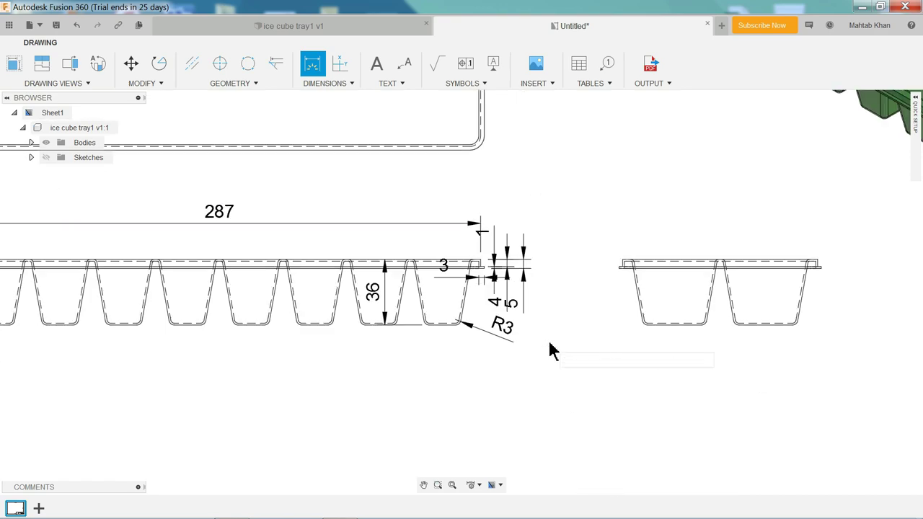
{"action": "scroll", "coordinate": [544, 342], "scroll_direction": "down", "scroll_amount": 2}
{"action": "scroll", "coordinate": [602, 274], "scroll_direction": "up", "scroll_amount": 2}
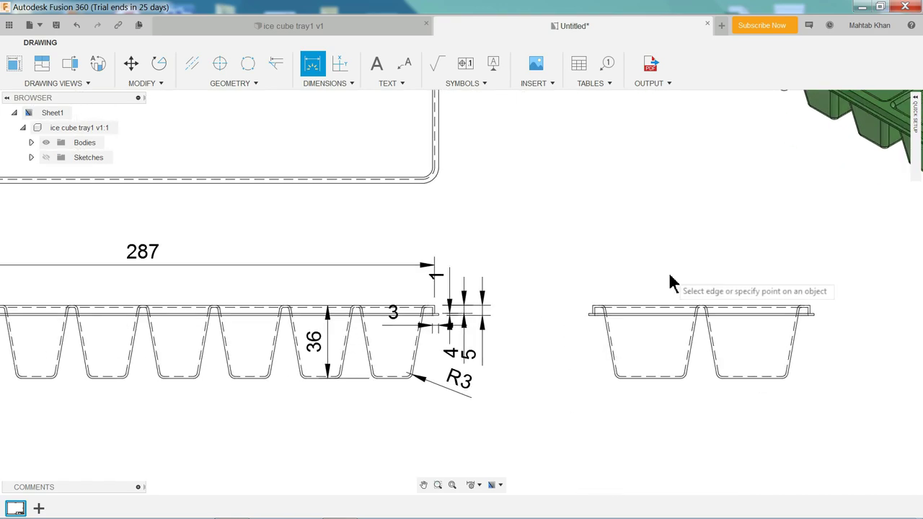
{"action": "scroll", "coordinate": [408, 200], "scroll_direction": "down", "scroll_amount": 2}
{"action": "scroll", "coordinate": [397, 195], "scroll_direction": "down", "scroll_amount": 2}
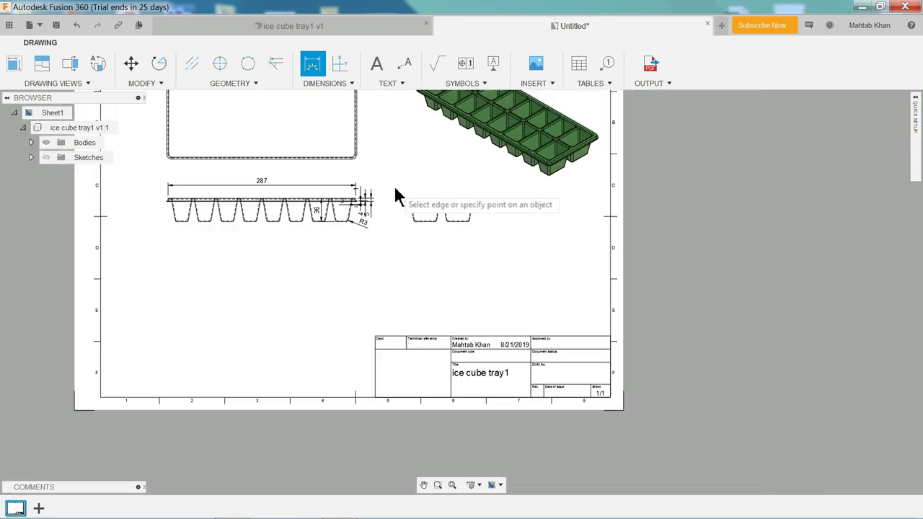
{"action": "scroll", "coordinate": [486, 293], "scroll_direction": "up", "scroll_amount": 1}
{"action": "scroll", "coordinate": [409, 282], "scroll_direction": "up", "scroll_amount": 2}
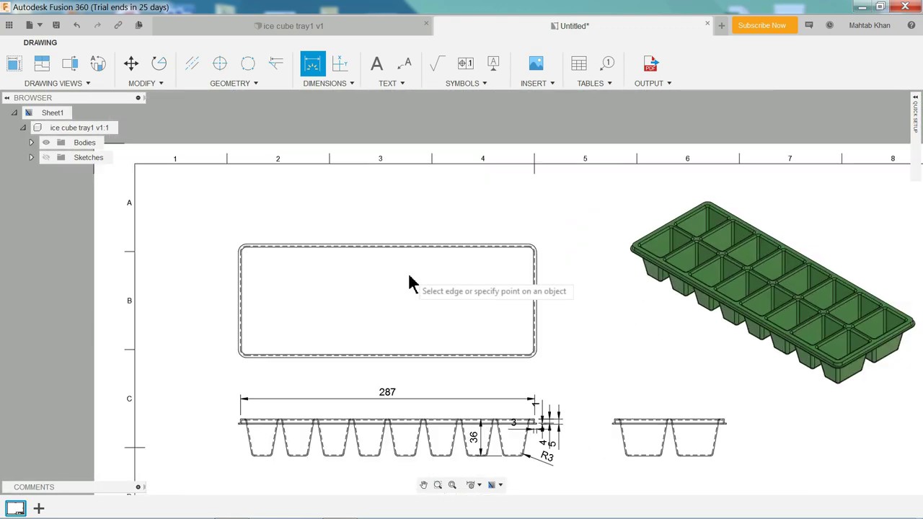
{"action": "scroll", "coordinate": [409, 282], "scroll_direction": "up", "scroll_amount": 2}
{"action": "scroll", "coordinate": [462, 301], "scroll_direction": "up", "scroll_amount": 1}
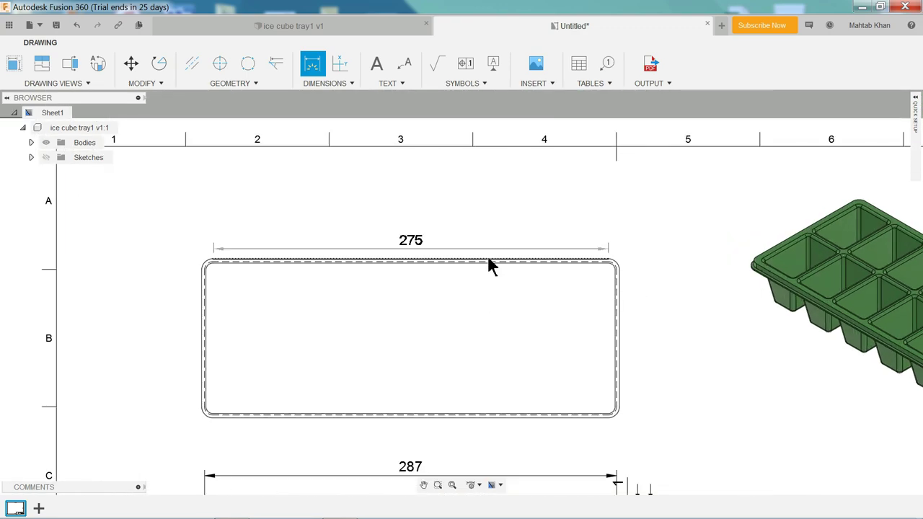
{"action": "left_click", "coordinate": [489, 261]}
{"action": "left_click", "coordinate": [485, 421]}
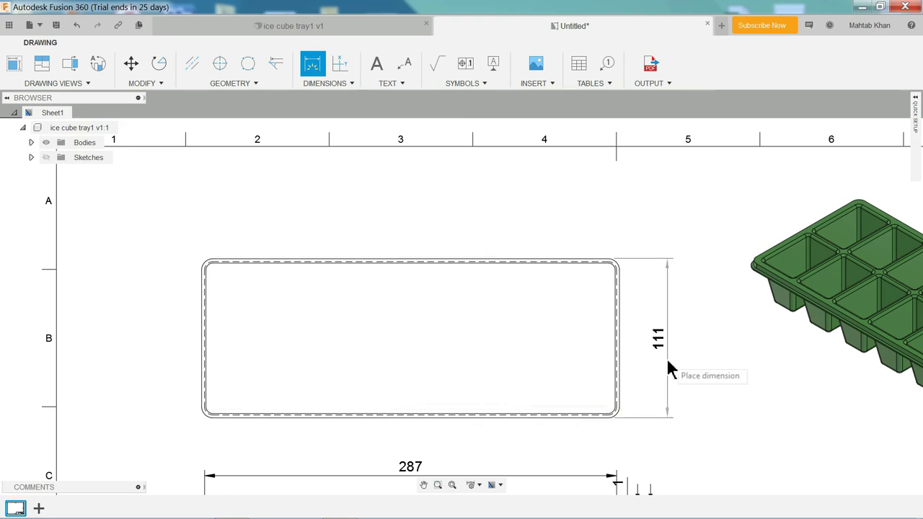
{"action": "left_click", "coordinate": [668, 353]}
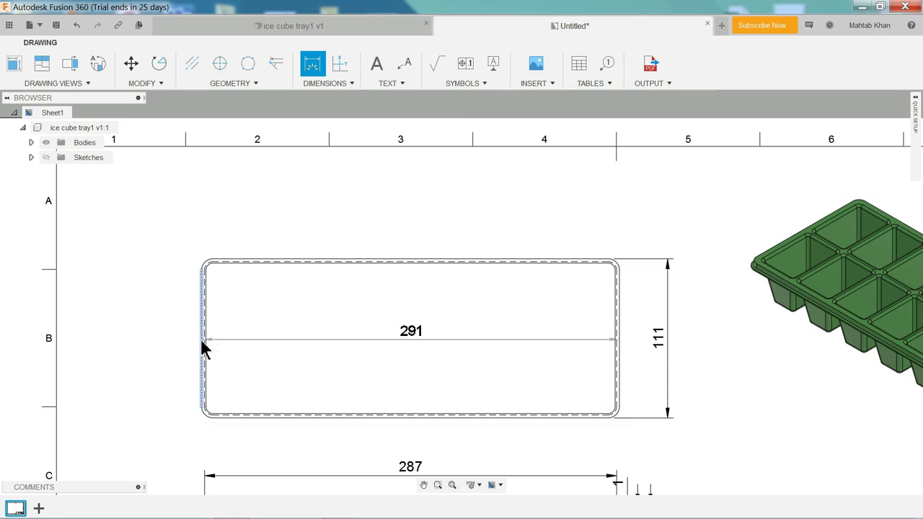
{"action": "left_click", "coordinate": [350, 238]}
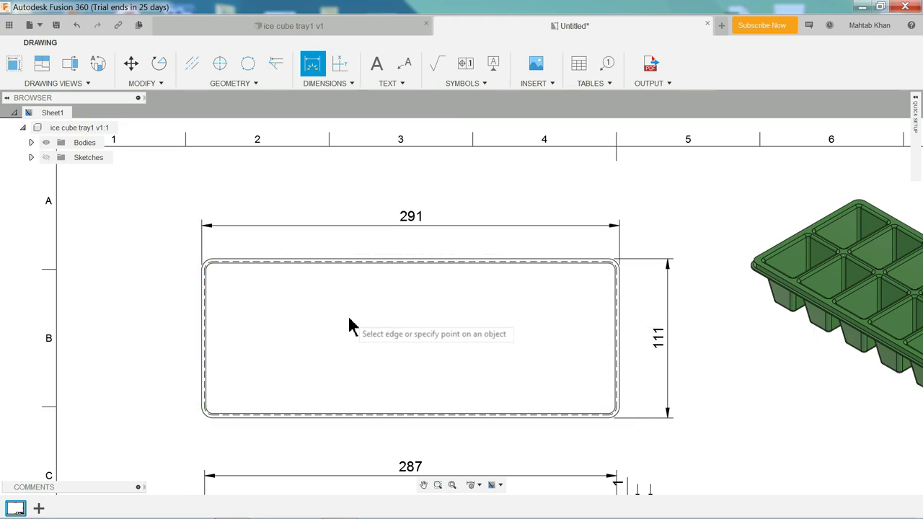
{"action": "scroll", "coordinate": [644, 309], "scroll_direction": "down", "scroll_amount": 3}
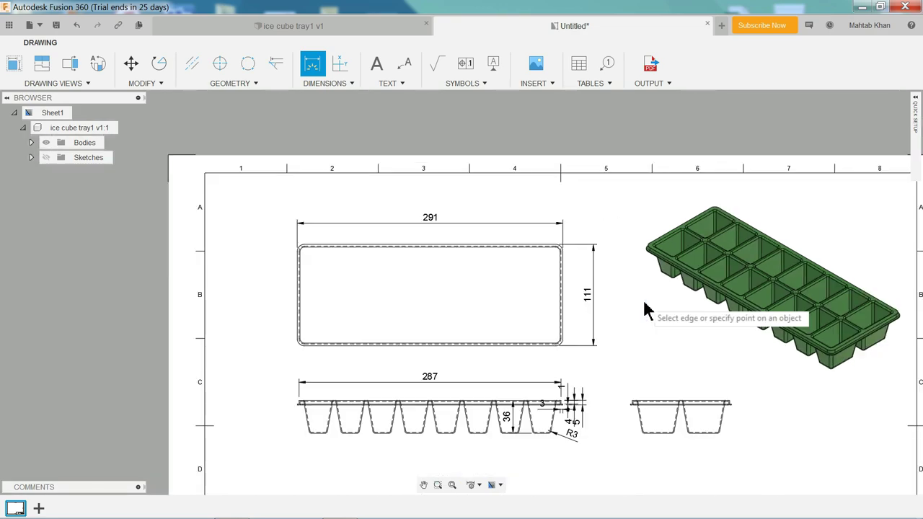
{"action": "scroll", "coordinate": [626, 367], "scroll_direction": "up", "scroll_amount": 2}
{"action": "scroll", "coordinate": [570, 412], "scroll_direction": "up", "scroll_amount": 1}
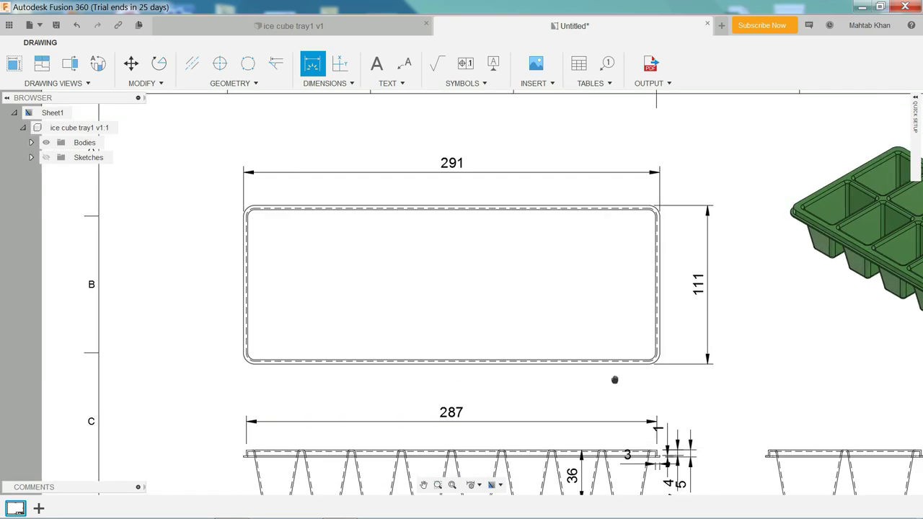
Start a detail view from the front view with a circle around the rim corner
{"action": "mouse_move", "coordinate": [614, 382]}
{"action": "middle_mouse_down"}
{"action": "mouse_move", "coordinate": [463, 177]}
{"action": "mouse_move", "coordinate": [443, 129]}
{"action": "middle_mouse_up"}
{"action": "scroll", "coordinate": [500, 175], "scroll_direction": "up", "scroll_amount": 1}
{"action": "scroll", "coordinate": [590, 260], "scroll_direction": "up", "scroll_amount": 2}
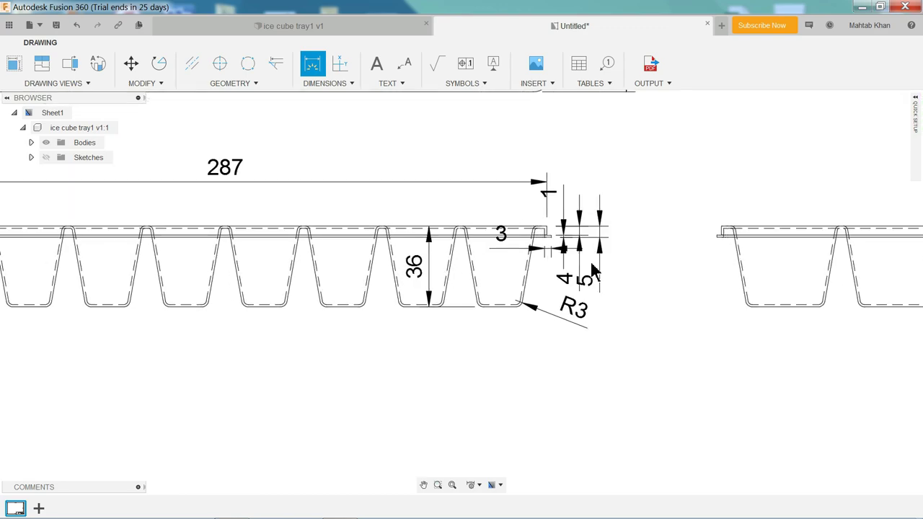
{"action": "scroll", "coordinate": [612, 267], "scroll_direction": "up", "scroll_amount": 1}
{"action": "scroll", "coordinate": [612, 267], "scroll_direction": "up", "scroll_amount": 1}
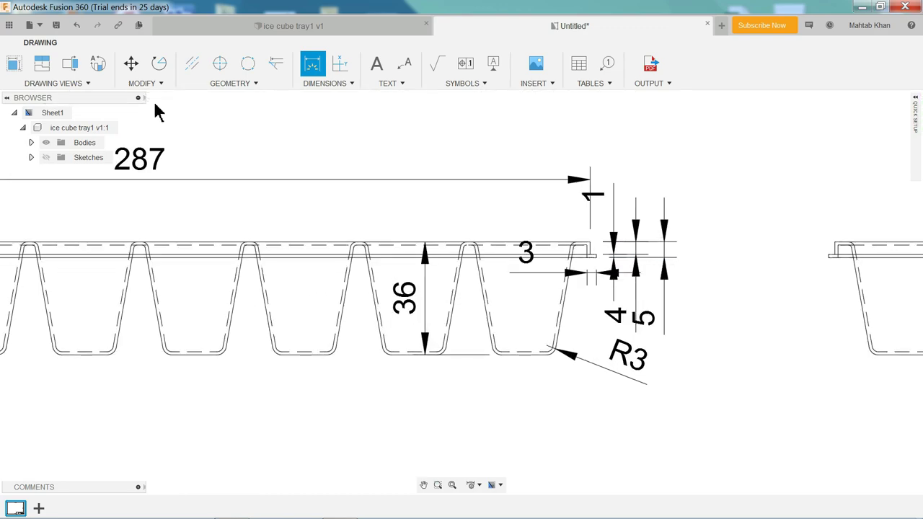
{"action": "left_click", "coordinate": [93, 68]}
{"action": "left_click", "coordinate": [596, 252]}
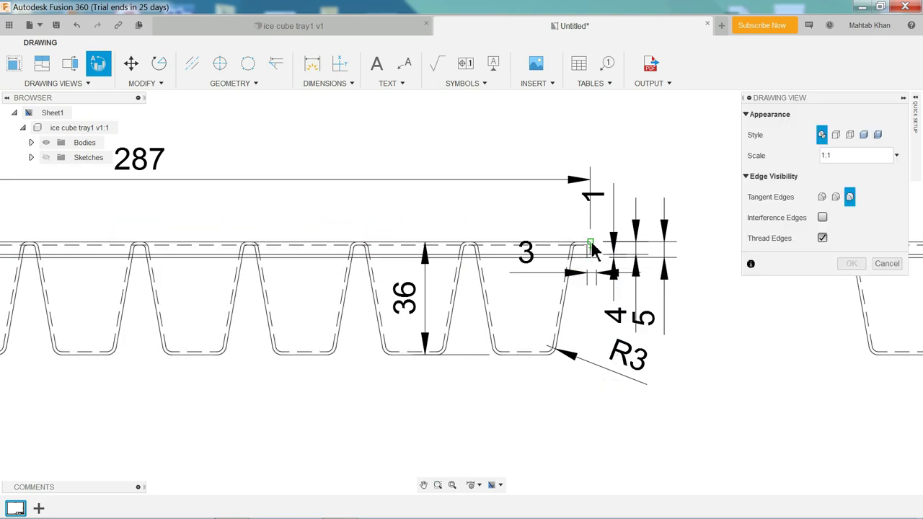
{"action": "left_click", "coordinate": [590, 244]}
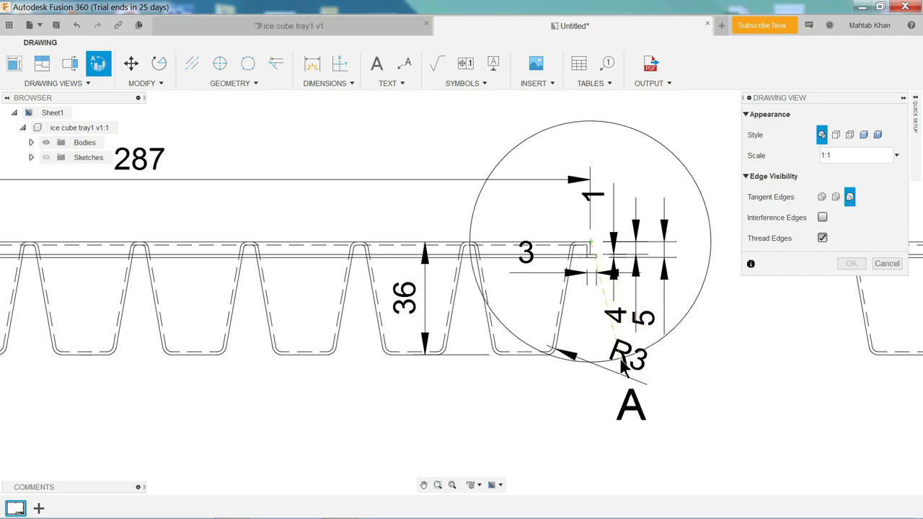
{"action": "left_click", "coordinate": [609, 387]}
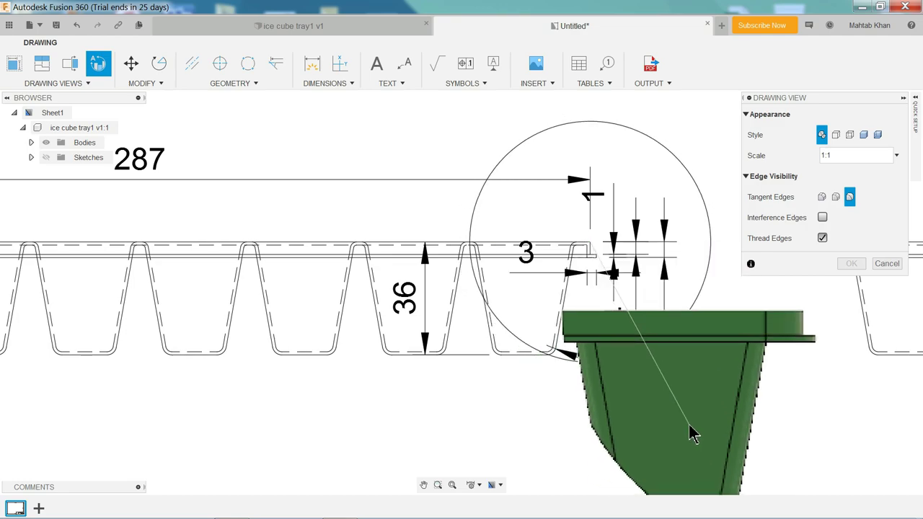
Place detail view A below the front view at 1:1 with visible and hidden edges
{"action": "scroll", "coordinate": [688, 433], "scroll_direction": "down", "scroll_amount": 2}
{"action": "scroll", "coordinate": [613, 432], "scroll_direction": "down", "scroll_amount": 2}
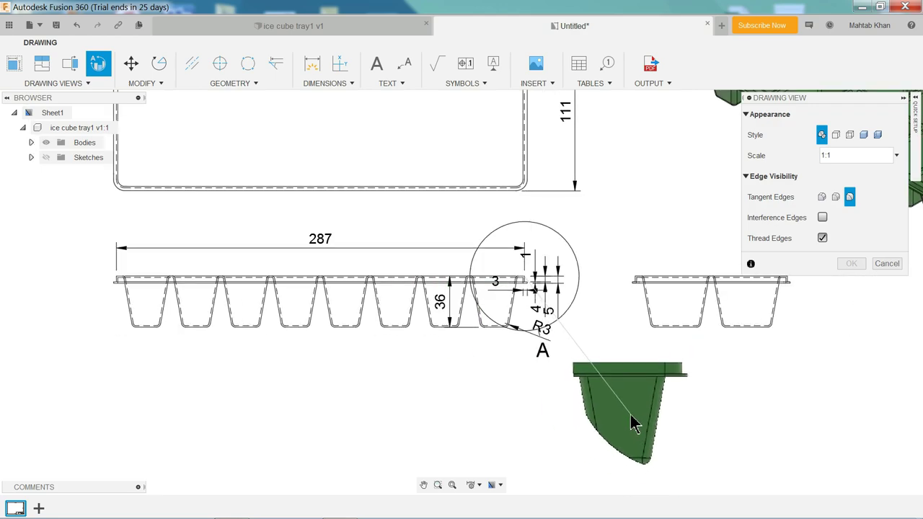
{"action": "scroll", "coordinate": [633, 423], "scroll_direction": "down", "scroll_amount": 2}
{"action": "left_click", "coordinate": [592, 426]}
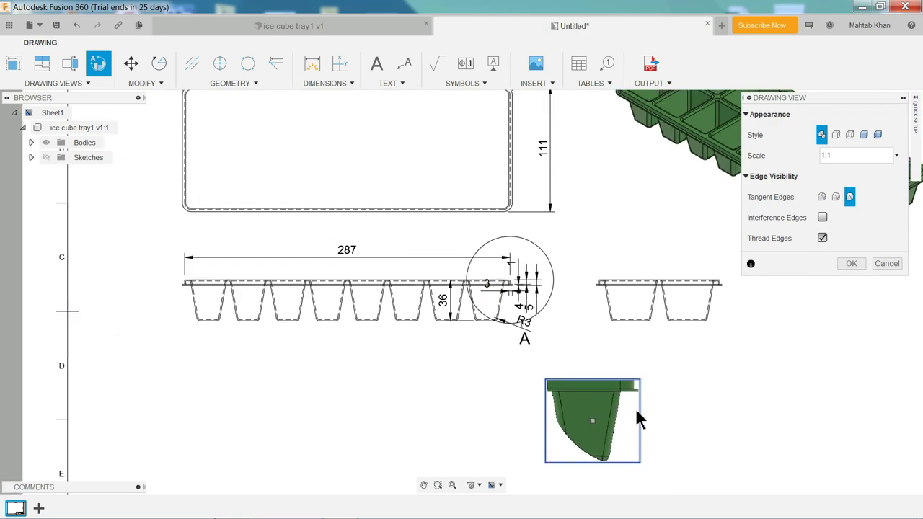
{"action": "left_click", "coordinate": [853, 140]}
{"action": "left_click", "coordinate": [852, 266]}
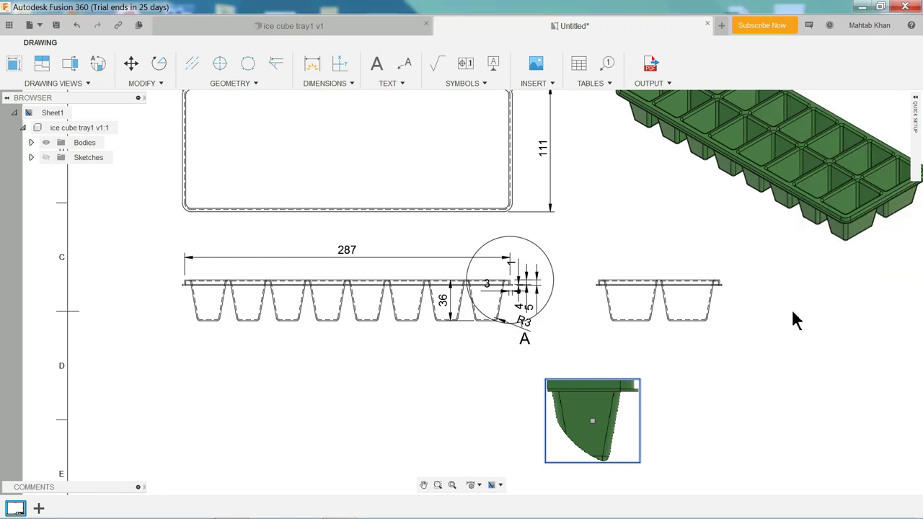
{"action": "scroll", "coordinate": [625, 425], "scroll_direction": "up", "scroll_amount": 2}
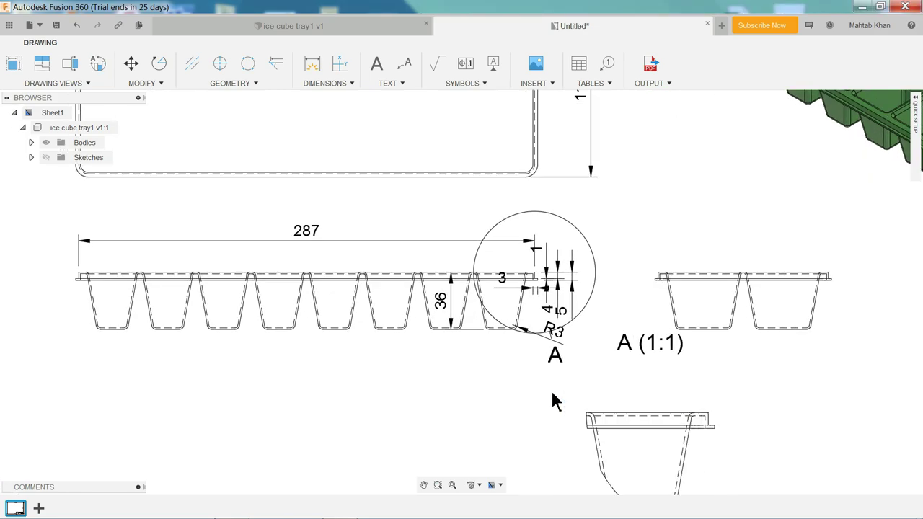
{"action": "middle_click_drag", "start_coordinate": [555, 400], "coordinate": [409, 264]}
{"action": "scroll", "coordinate": [603, 310], "scroll_direction": "up", "scroll_amount": 1}
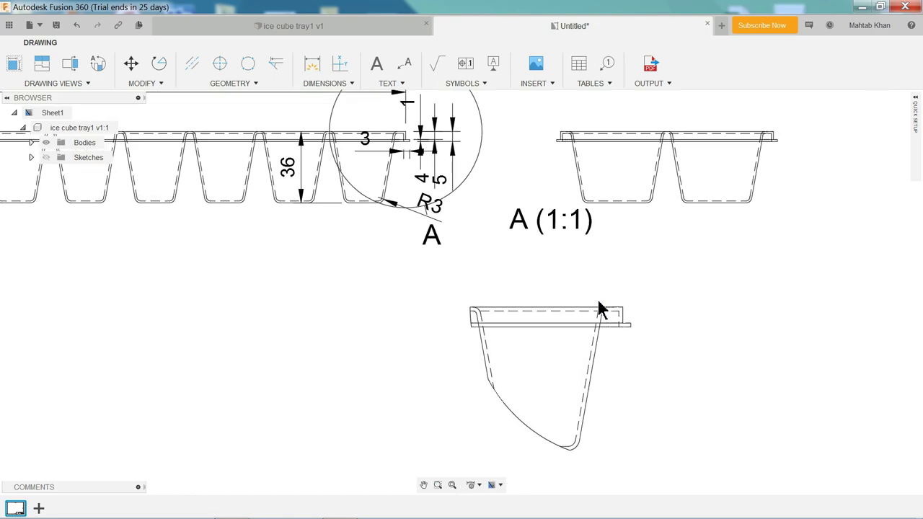
{"action": "scroll", "coordinate": [602, 310], "scroll_direction": "up", "scroll_amount": 1}
{"action": "middle_click_drag", "start_coordinate": [520, 294], "coordinate": [490, 272]}
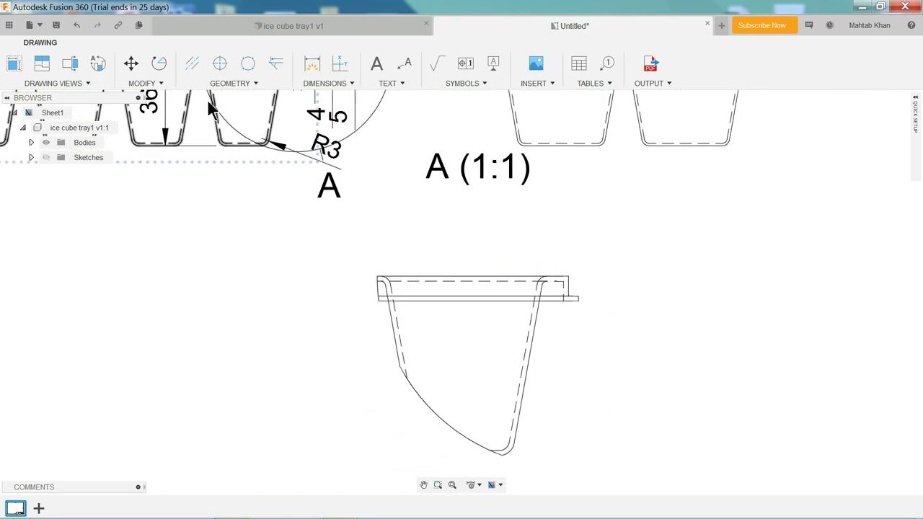
Add the vertical 1, 5 and 4 rim dimensions on detail view A
{"action": "left_click", "coordinate": [318, 67]}
{"action": "scroll", "coordinate": [635, 311], "scroll_direction": "up", "scroll_amount": 2}
{"action": "scroll", "coordinate": [692, 339], "scroll_direction": "up", "scroll_amount": 2}
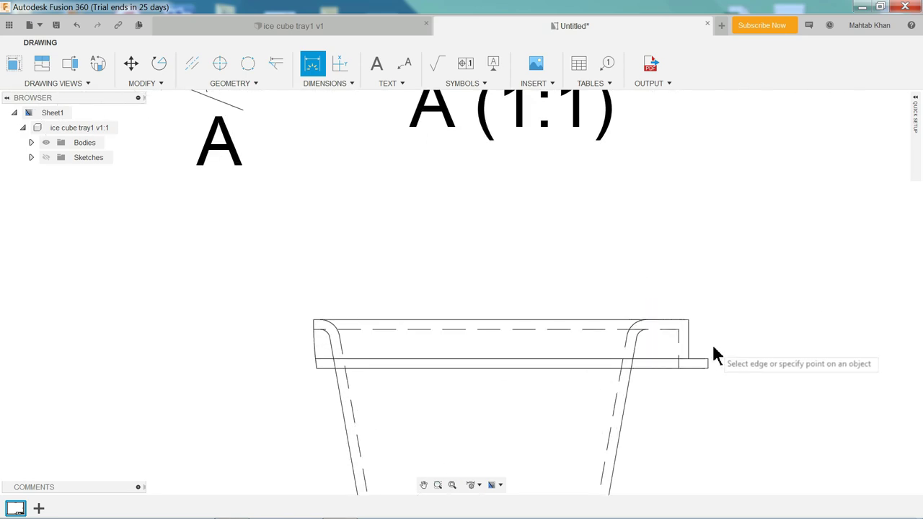
{"action": "left_click", "coordinate": [708, 365]}
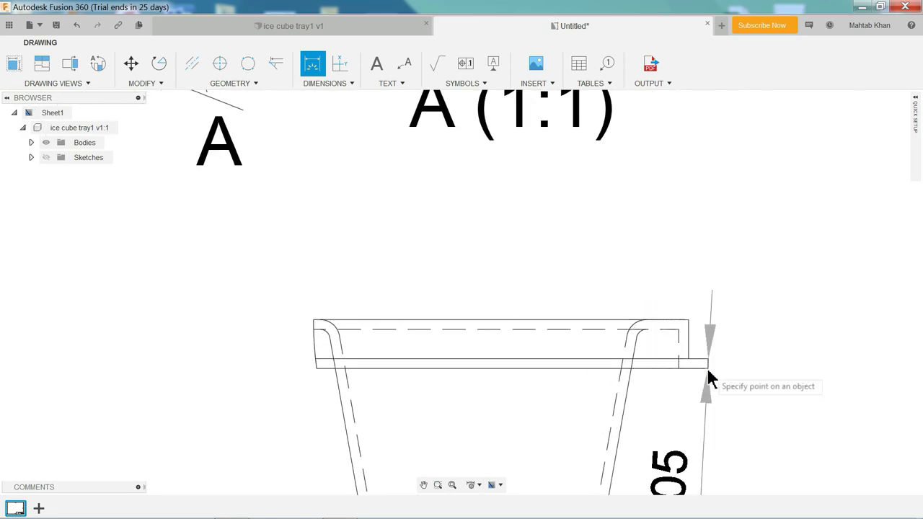
{"action": "left_click", "coordinate": [778, 375]}
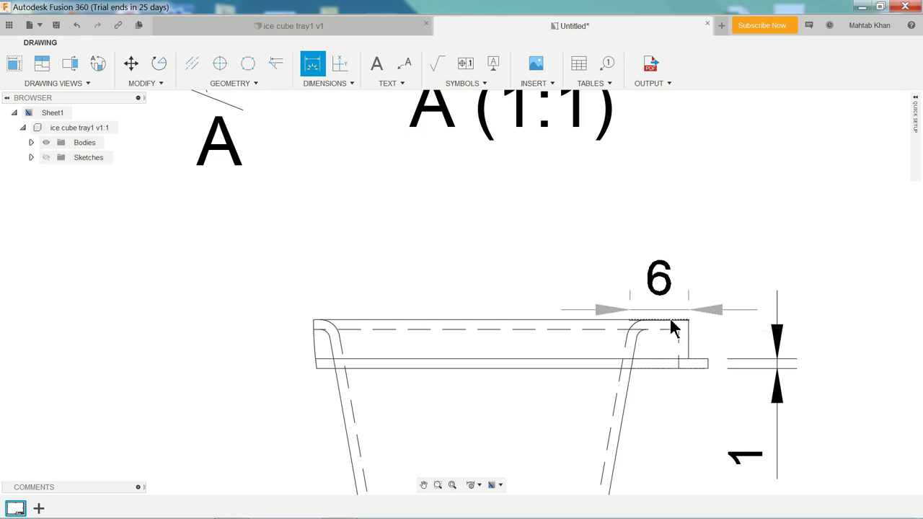
{"action": "left_click", "coordinate": [659, 369]}
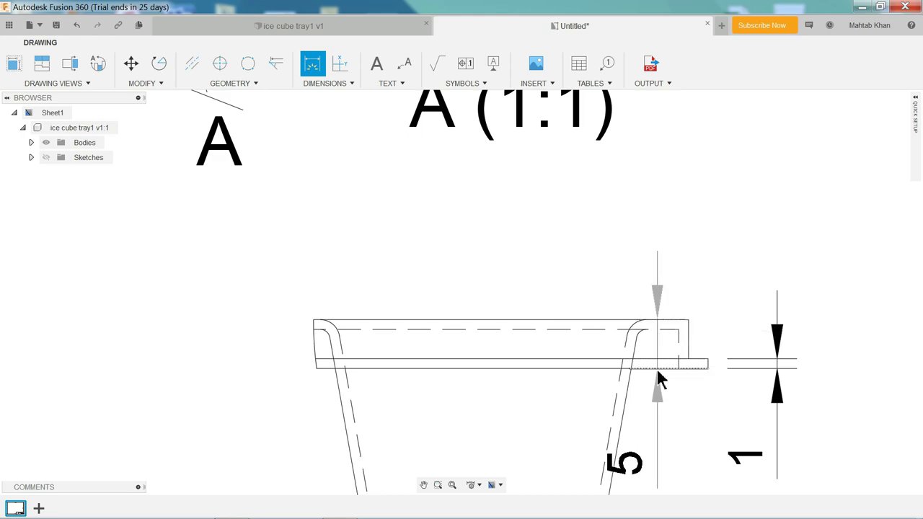
{"action": "left_click", "coordinate": [549, 385]}
{"action": "left_click", "coordinate": [689, 347]}
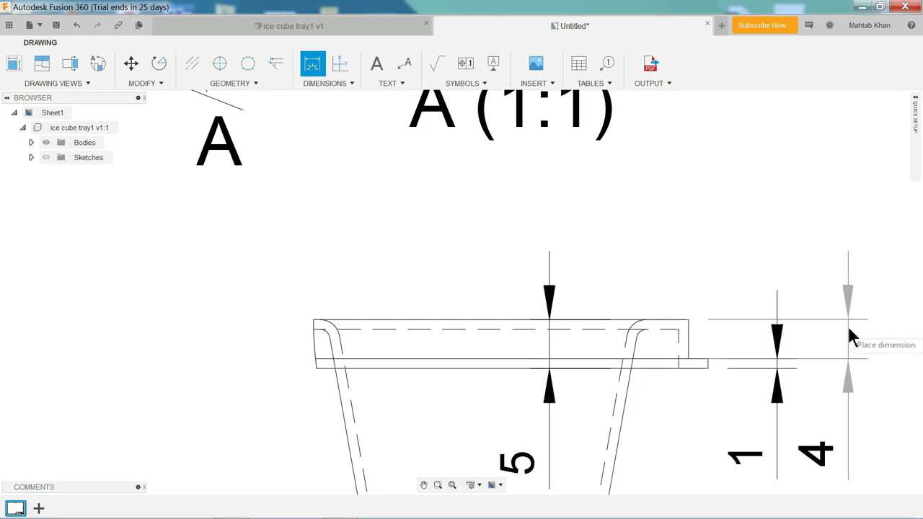
{"action": "left_click", "coordinate": [853, 333]}
Add the horizontal 3 lip width dimension above the lip
{"action": "left_click", "coordinate": [708, 371]}
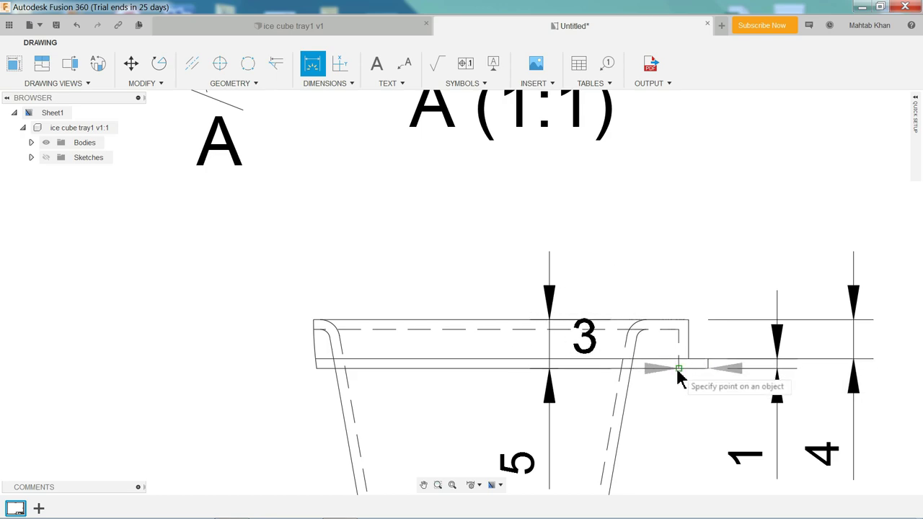
{"action": "left_click", "coordinate": [680, 368]}
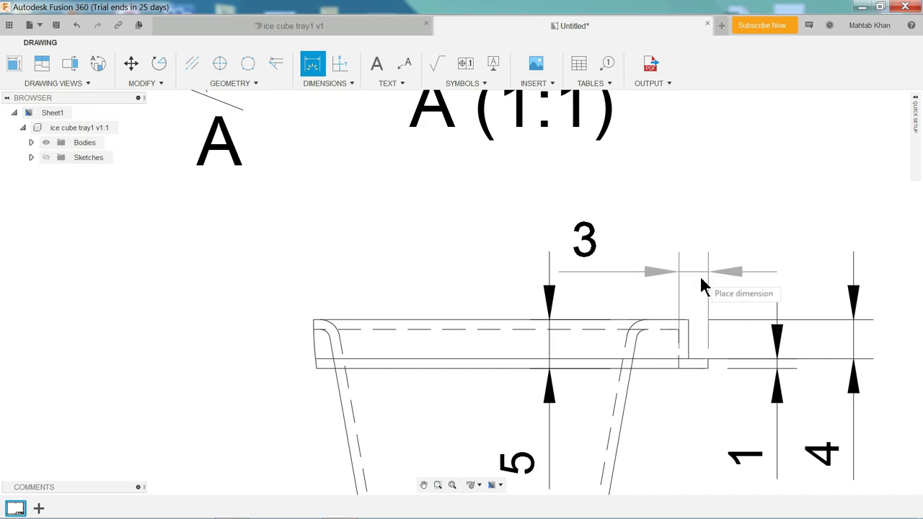
{"action": "left_click", "coordinate": [703, 284]}
{"action": "scroll", "coordinate": [642, 264], "scroll_direction": "down", "scroll_amount": 2}
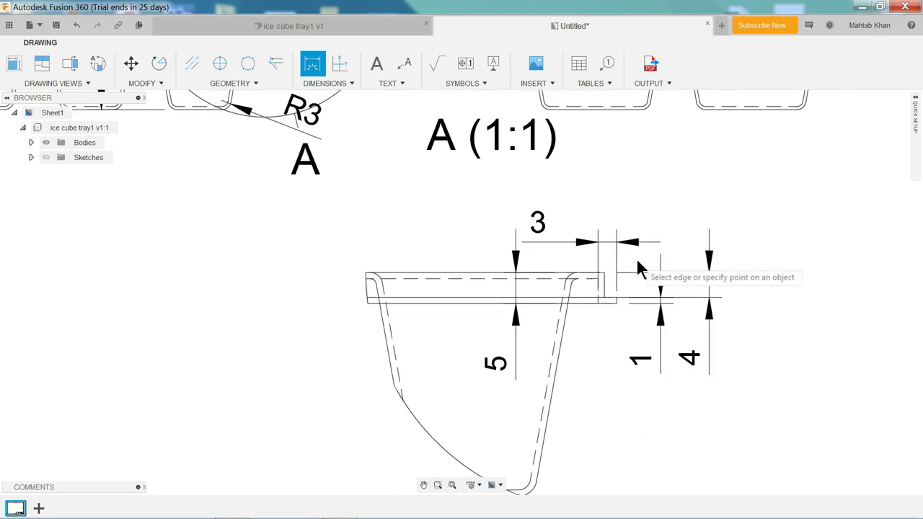
{"action": "scroll", "coordinate": [667, 315], "scroll_direction": "down", "scroll_amount": 1}
{"action": "scroll", "coordinate": [667, 315], "scroll_direction": "down", "scroll_amount": 3}
{"action": "scroll", "coordinate": [634, 301], "scroll_direction": "down", "scroll_amount": 2}
{"action": "scroll", "coordinate": [623, 295], "scroll_direction": "down", "scroll_amount": 1}
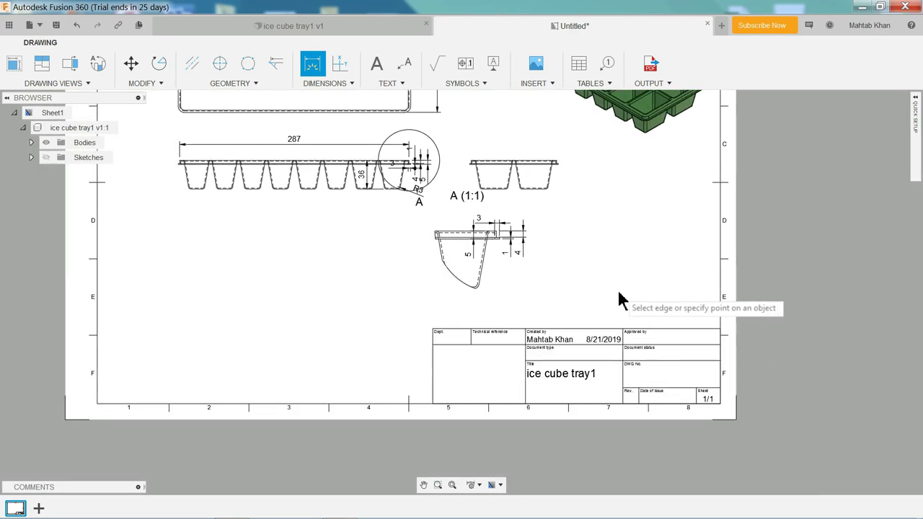
{"action": "scroll", "coordinate": [618, 295], "scroll_direction": "down", "scroll_amount": 1}
{"action": "scroll", "coordinate": [538, 258], "scroll_direction": "up", "scroll_amount": 1}
{"action": "scroll", "coordinate": [571, 351], "scroll_direction": "up", "scroll_amount": 1}
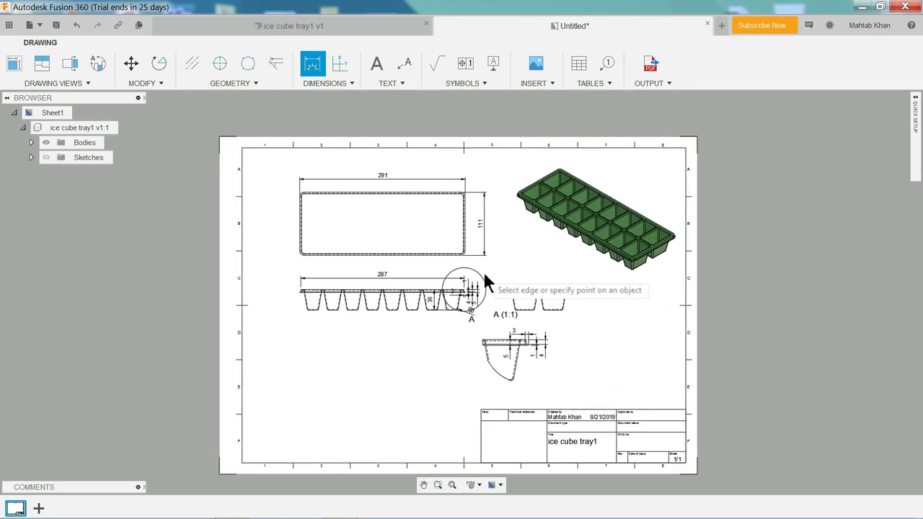
{"action": "scroll", "coordinate": [483, 277], "scroll_direction": "up", "scroll_amount": 1}
{"action": "scroll", "coordinate": [480, 270], "scroll_direction": "up", "scroll_amount": 1}
{"action": "scroll", "coordinate": [477, 279], "scroll_direction": "up", "scroll_amount": 1}
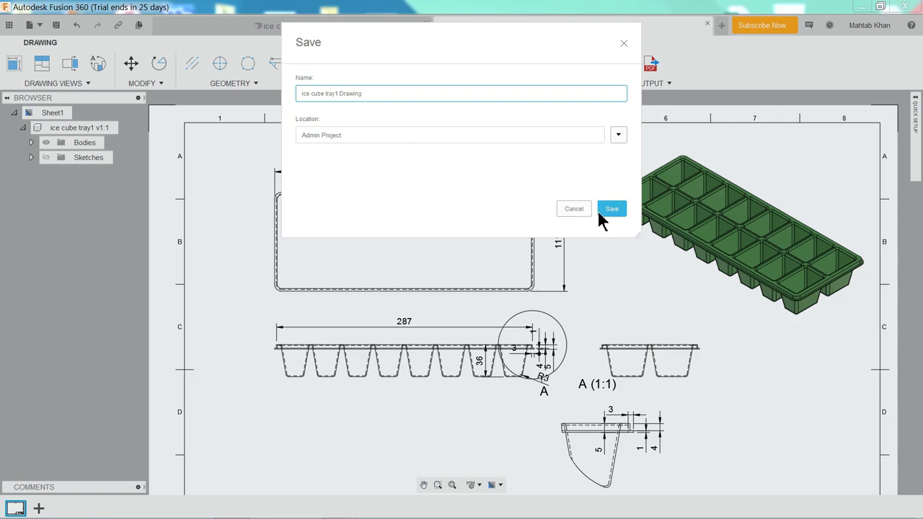
Save the drawing as 'ice cube tray1 Drawing' in Admin Project
{"action": "left_click", "coordinate": [613, 209]}
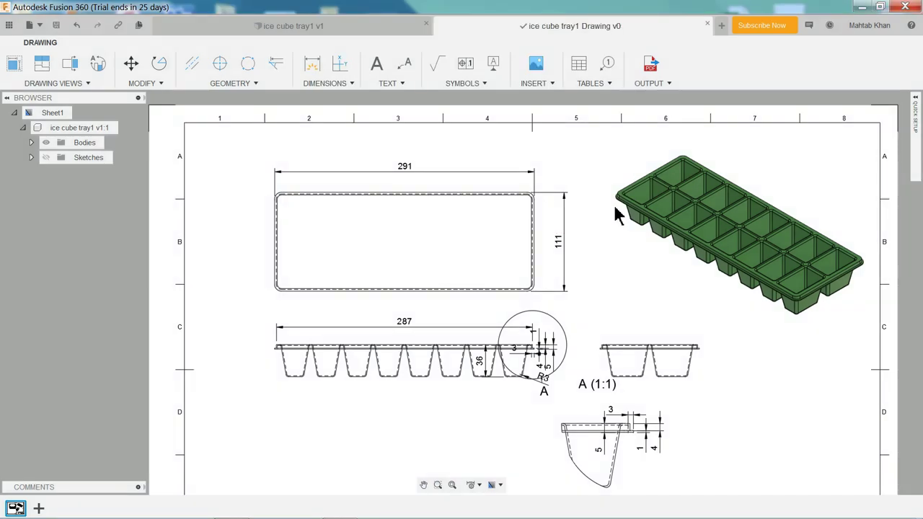
{"action": "scroll", "coordinate": [595, 258], "scroll_direction": "down", "scroll_amount": 2}
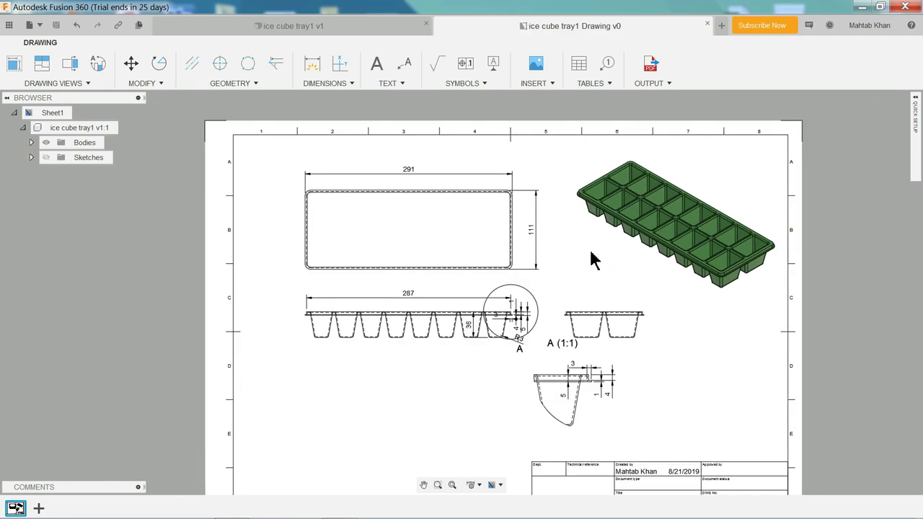
{"action": "scroll", "coordinate": [612, 291], "scroll_direction": "up", "scroll_amount": 2}
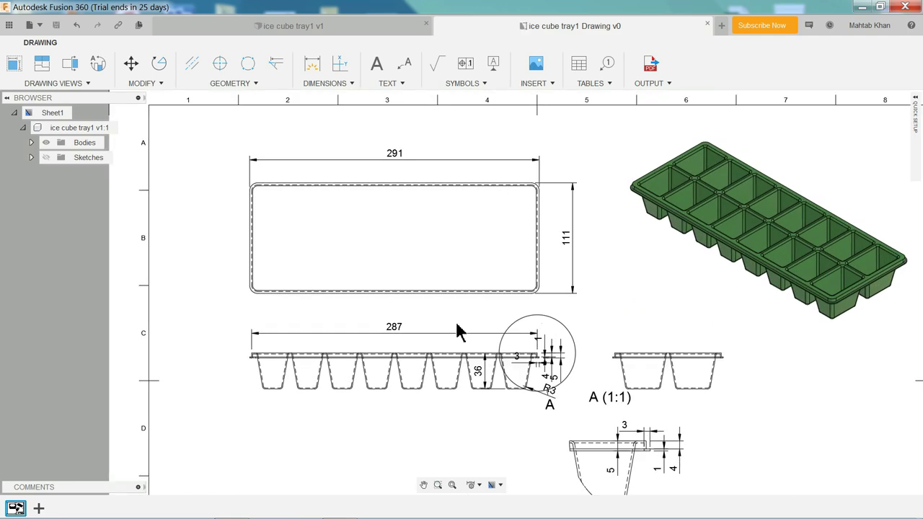